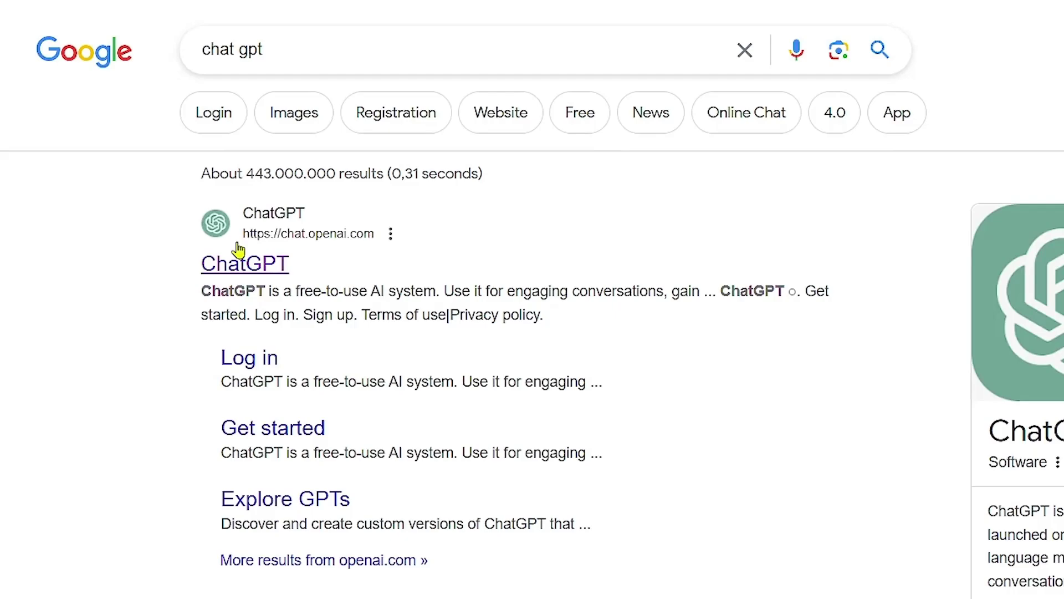
Step: Open chat.openai.com from the Google results to an empty ChatGPT 3.5 chat
{"action": "left_click_drag", "start_coordinate": [191, 263], "coordinate": [293, 264]}
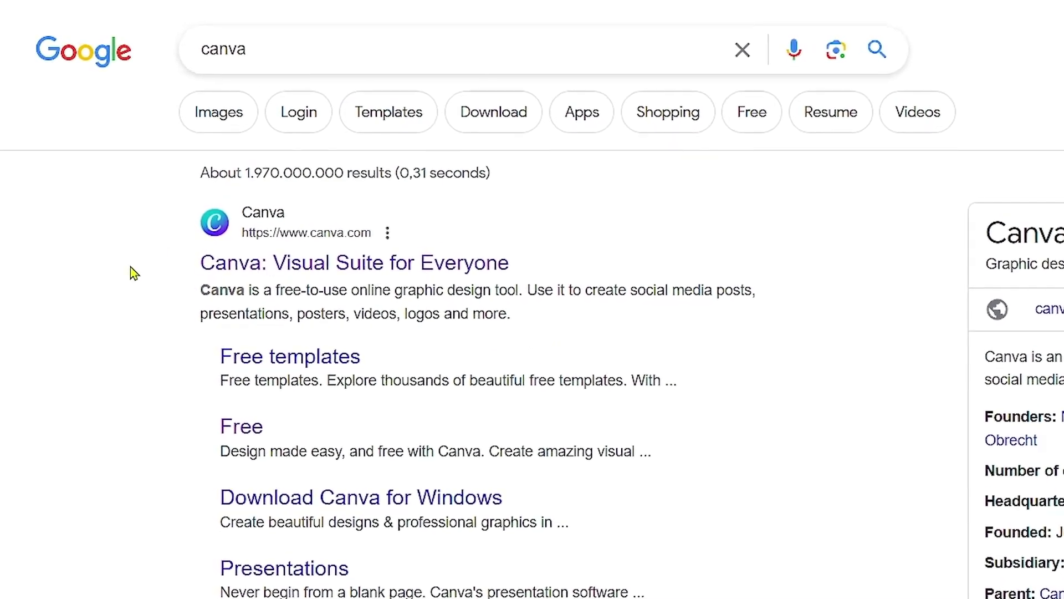
{"action": "left_click_drag", "start_coordinate": [199, 263], "coordinate": [552, 269]}
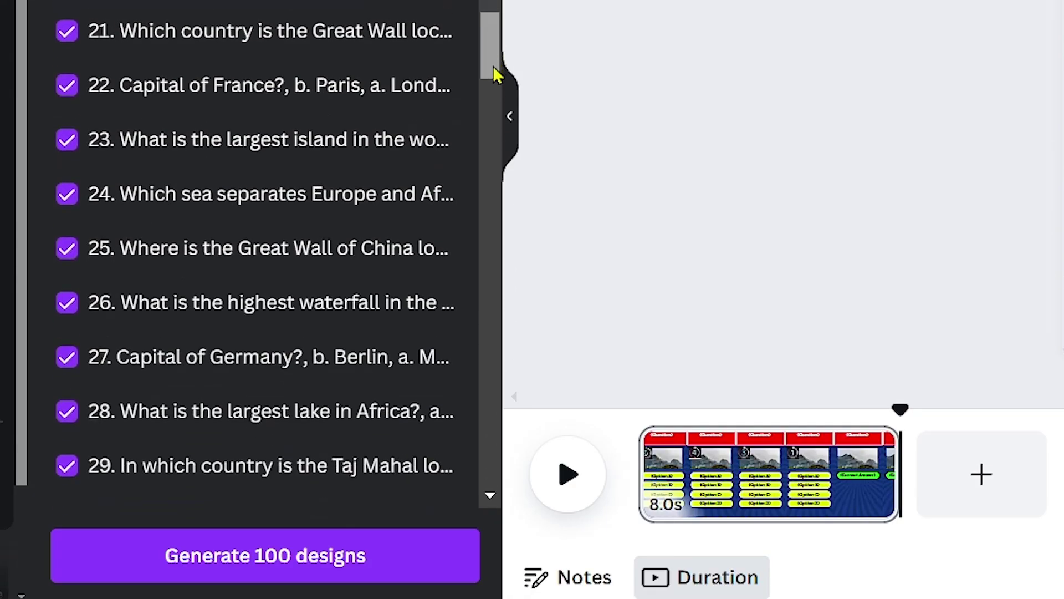
{"action": "left_click_drag", "start_coordinate": [496, 70], "coordinate": [480, 501]}
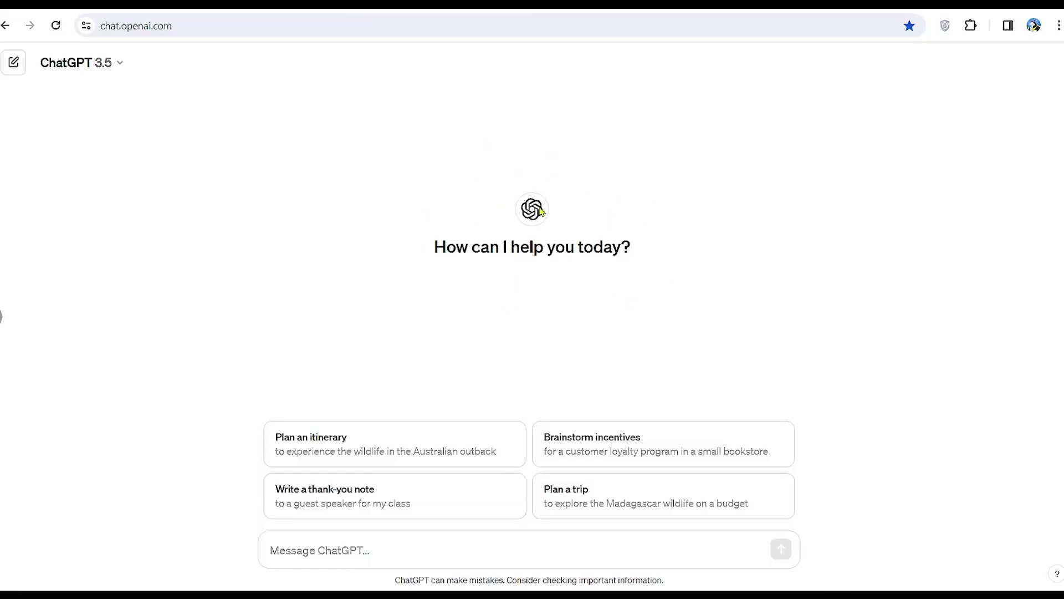
Step: Send the pasted geography quiz-table prompt, then ask ChatGPT for '10 more' questions
{"action": "left_click", "coordinate": [334, 551]}
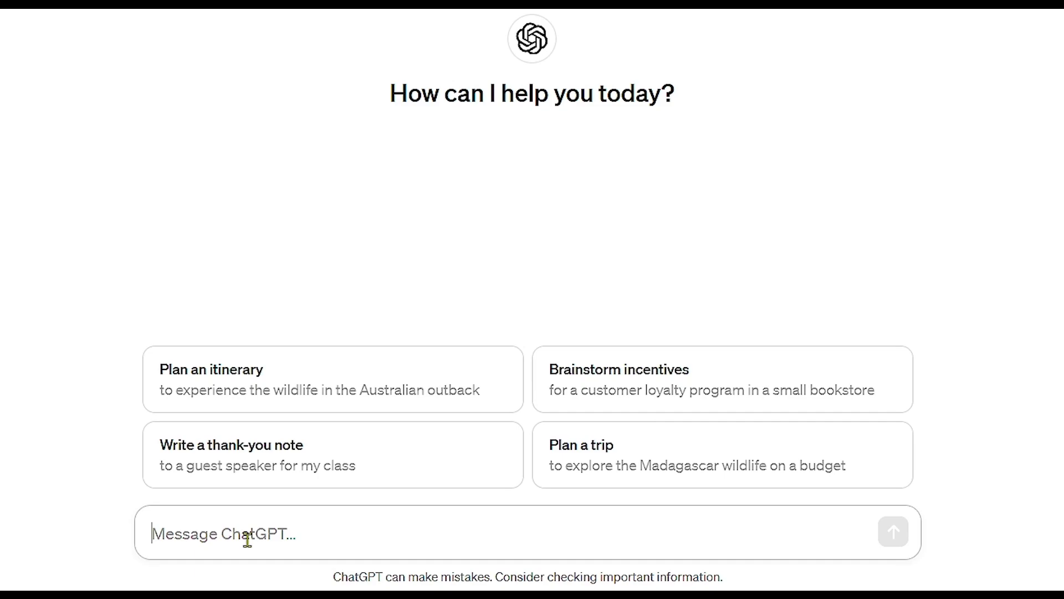
{"action": "type", "text": "create a chart with 10 different geography questions and four possible answers. In the first column add the questions (between 2 and 6 words) for example 1. Capital of France? 2. Highest mountain peak?. in the second, third, fourth and fifth column add the possible answers, all of them beginning in \"a\", \"b\" ,\"c\" or \"d\". In the sixth column add the correct answer for example (a. London  b. Paris c. Berlin   d. Rome) the answer b. London . You have to mix the correct answers between a, b, c, or d. Do not repeat similar questions. Do not include extremely difficult questions"}
{"action": "key", "text": "Return"}
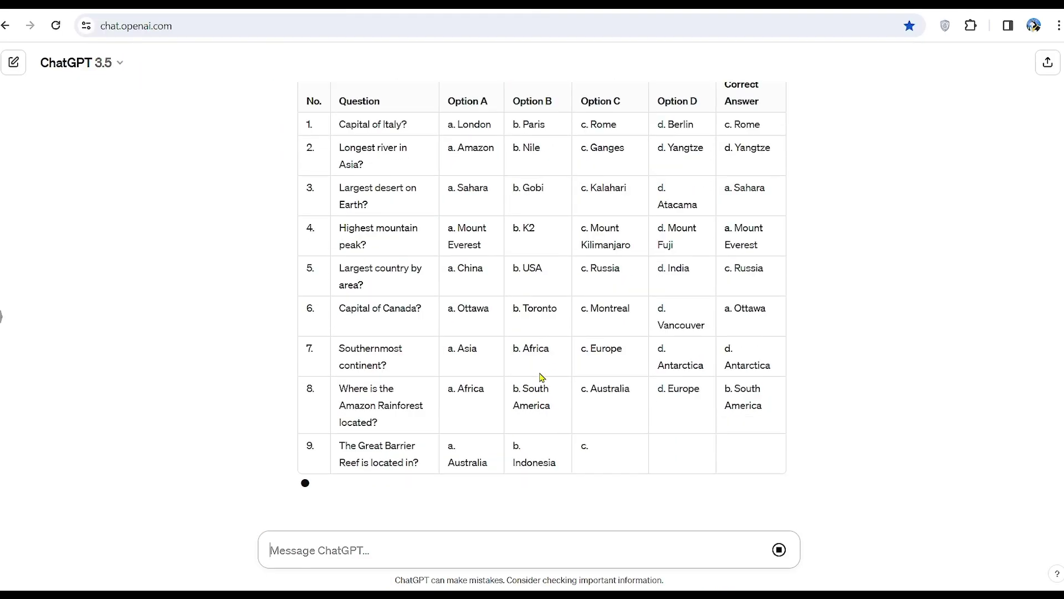
{"action": "type", "text": "10 mo"}
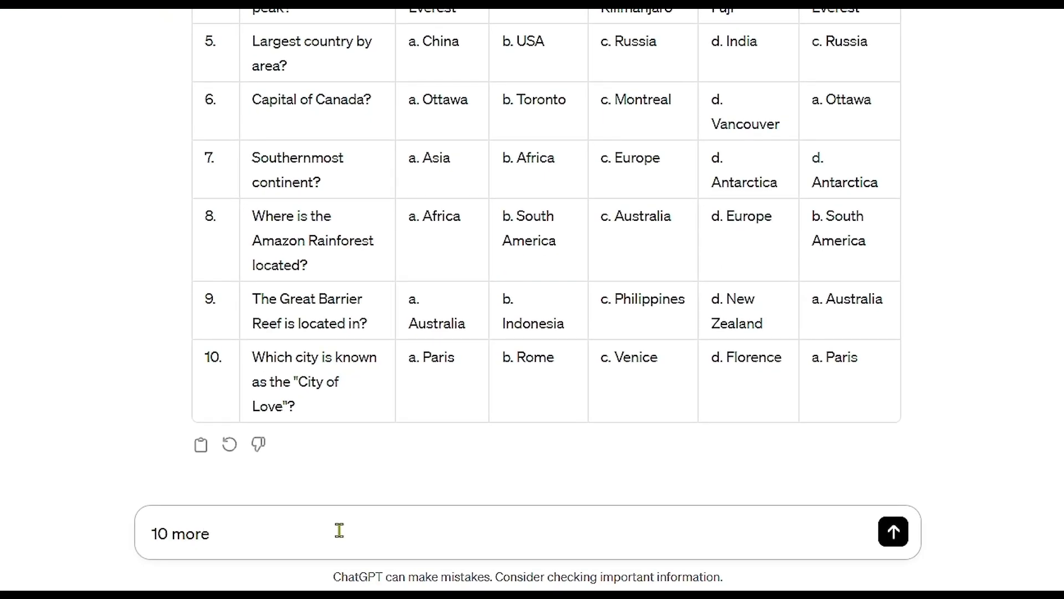
{"action": "type", "text": "re"}
{"action": "key", "text": "Return"}
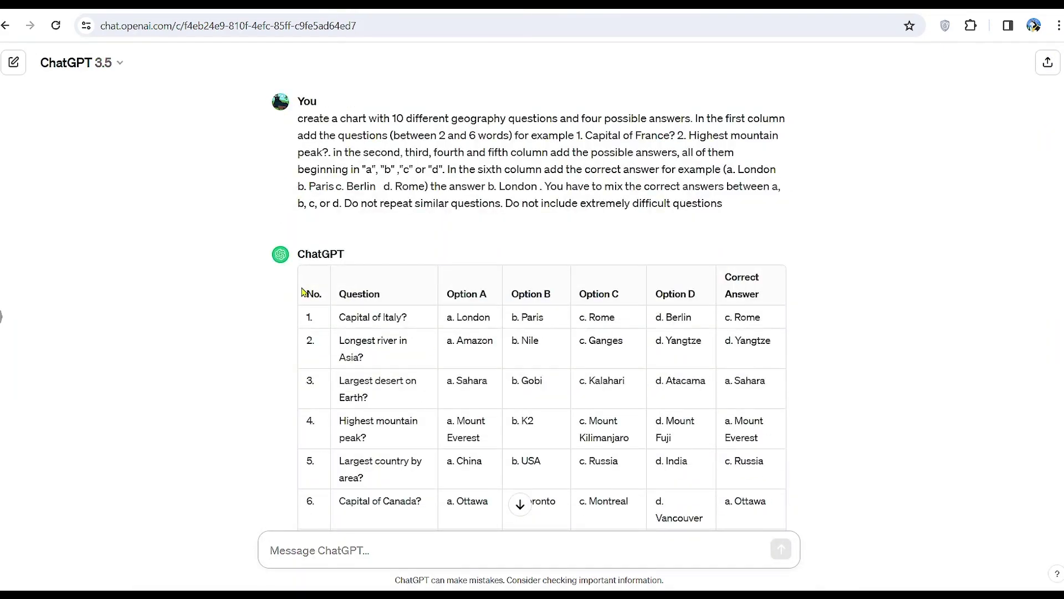
Step: Paste the ChatGPT quiz tables, including the batches from question 41 onward, into Google Sheets
{"action": "left_click_drag", "start_coordinate": [304, 291], "coordinate": [489, 306]}
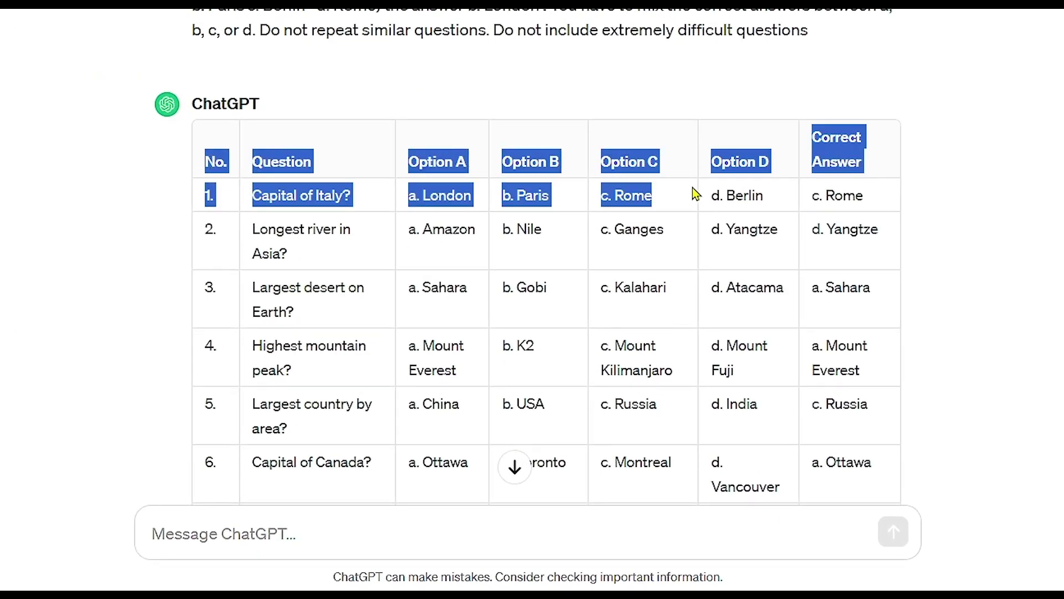
{"action": "left_click_drag", "start_coordinate": [695, 194], "coordinate": [860, 461]}
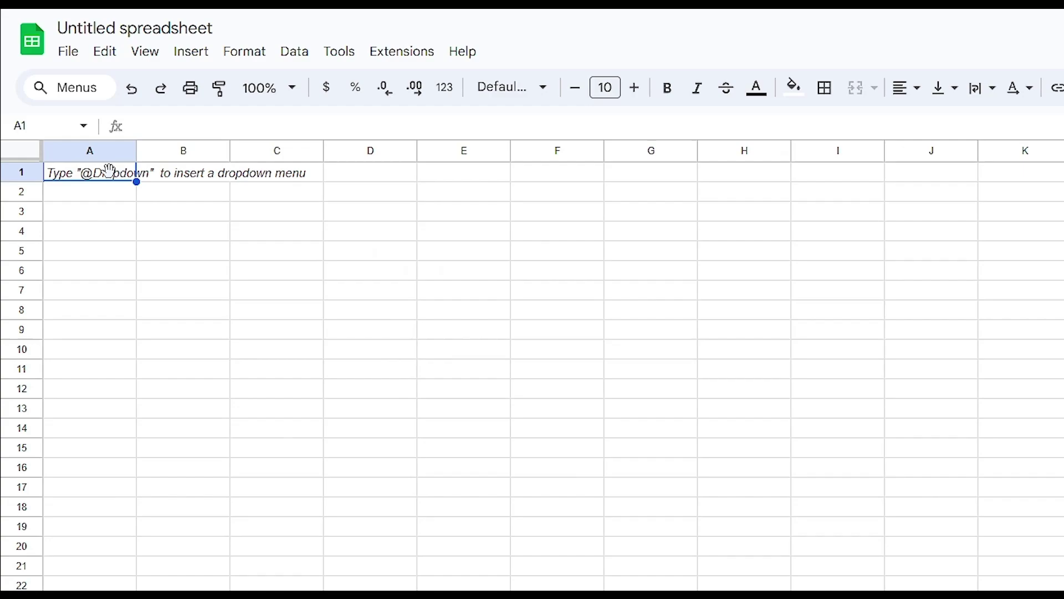
{"action": "key", "text": "ctrl+v"}
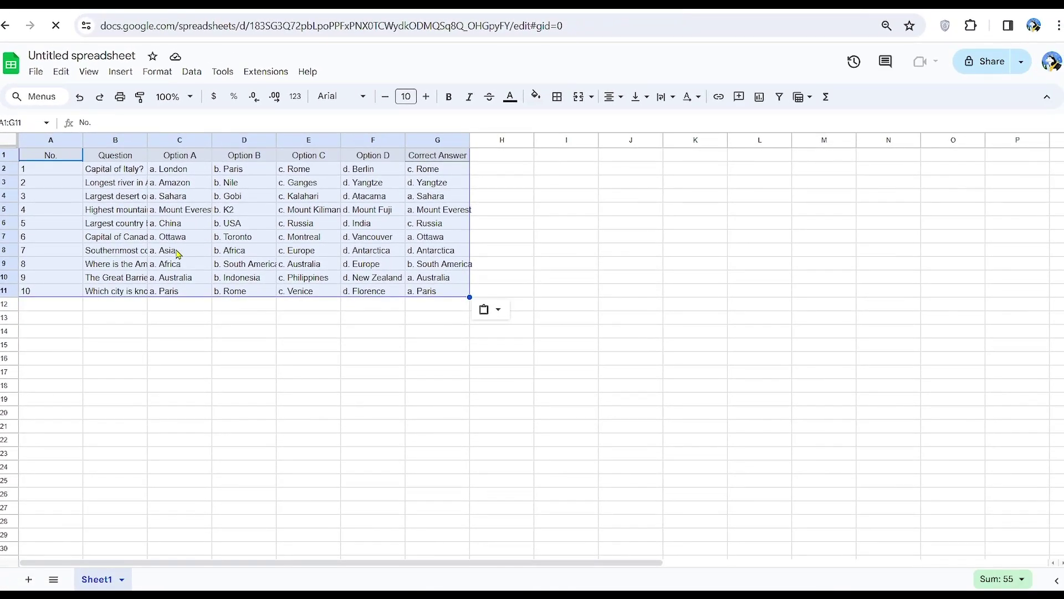
{"action": "left_click", "coordinate": [388, 5]}
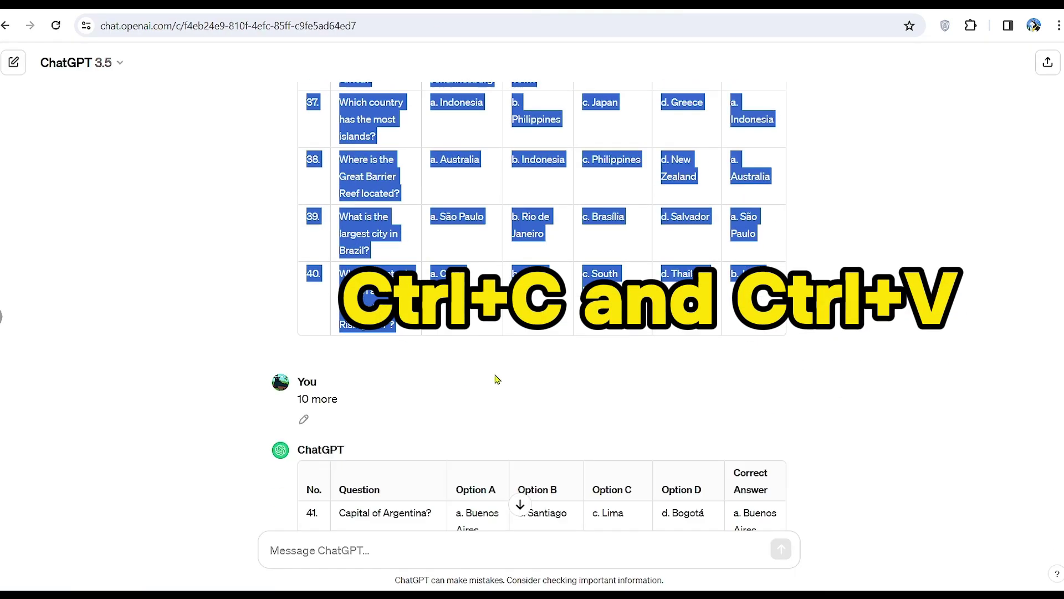
{"action": "scroll", "coordinate": [497, 379], "scroll_direction": "down", "scroll_amount": 6}
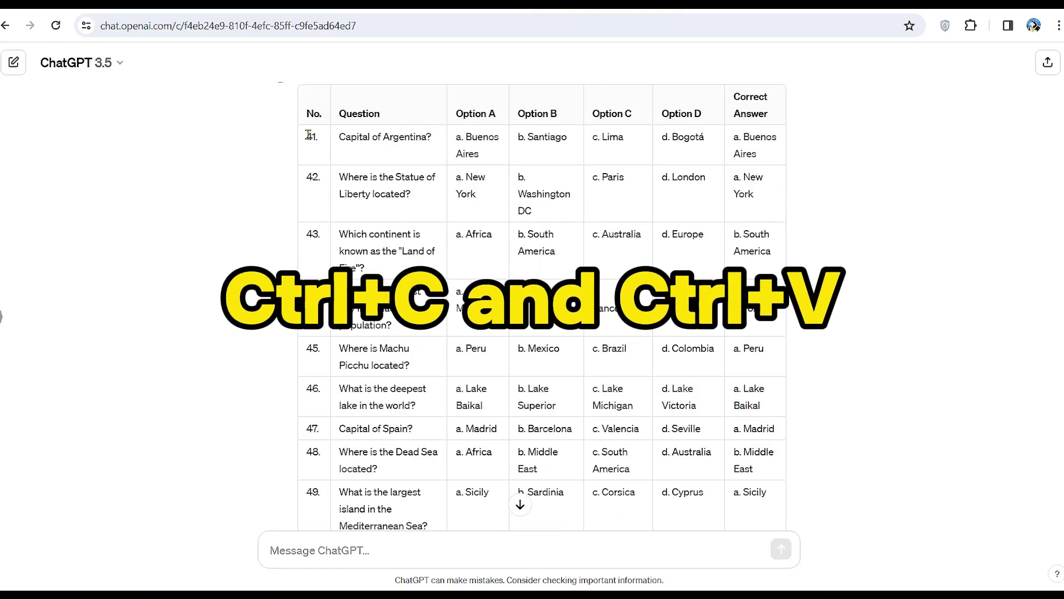
{"action": "left_click_drag", "start_coordinate": [309, 135], "coordinate": [759, 325]}
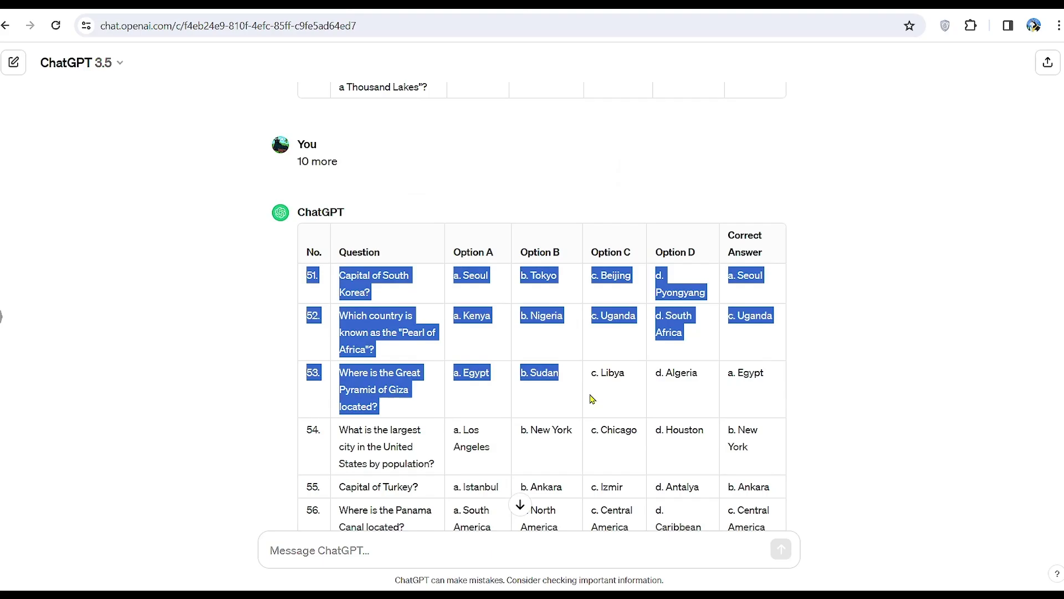
{"action": "left_click_drag", "start_coordinate": [593, 399], "coordinate": [781, 318]}
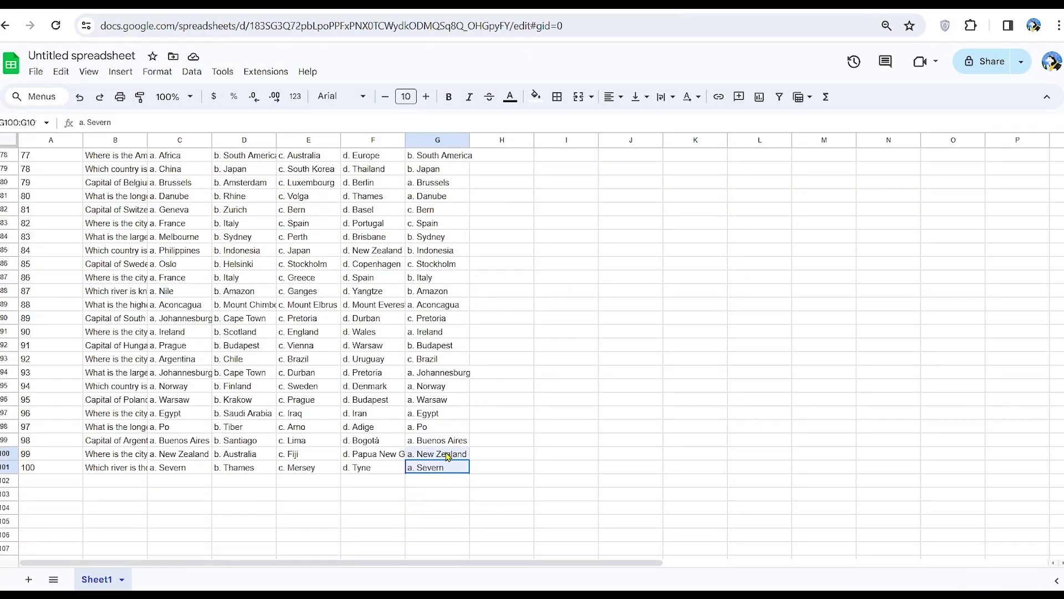
{"action": "scroll", "coordinate": [348, 397], "scroll_direction": "up", "scroll_amount": 20}
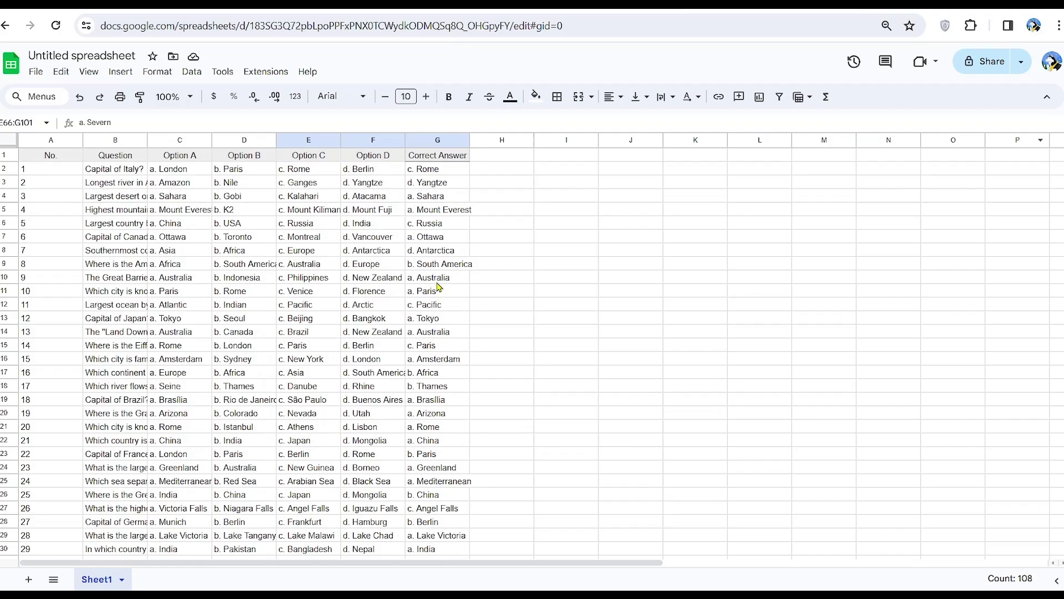
Step: Select the full 100-question table (A1:G101) in Sheets and copy it
{"action": "key", "text": "ctrl+a"}
{"action": "right_click", "coordinate": [230, 212]}
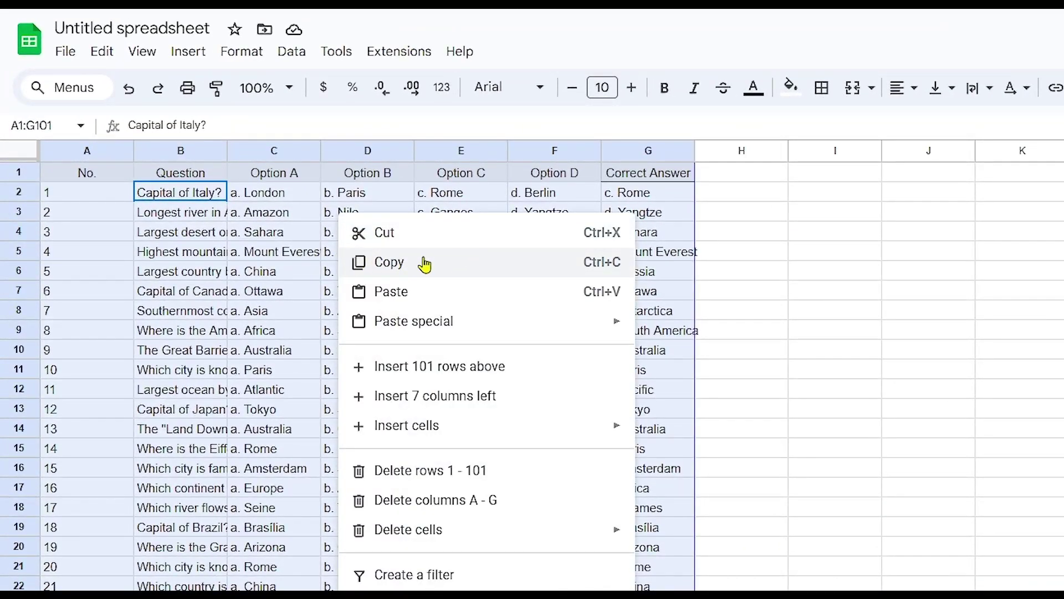
{"action": "left_click", "coordinate": [425, 264]}
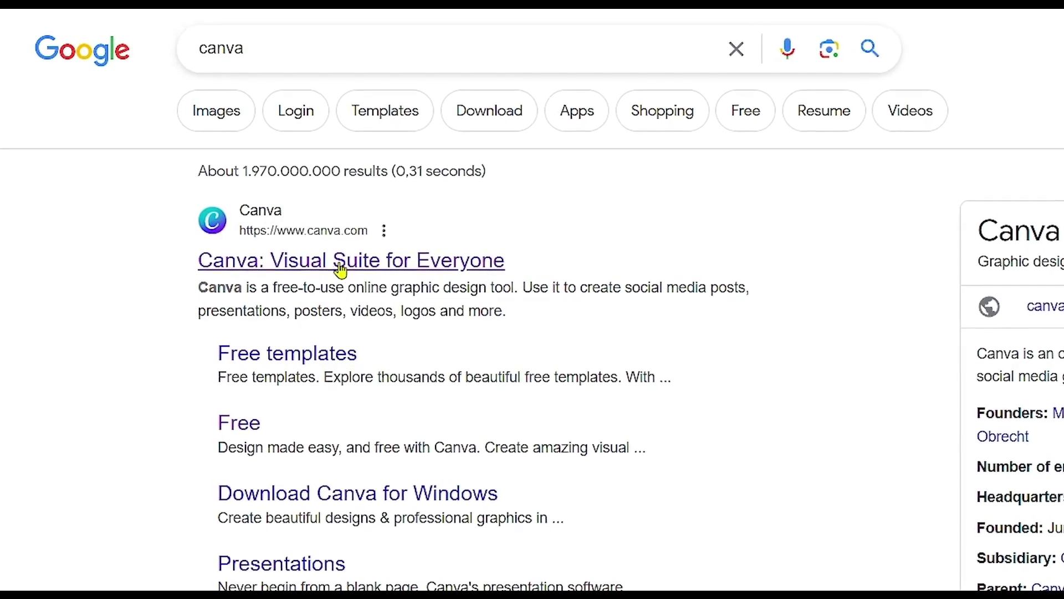
Step: Go to canva.com, get past the Pro trial prompt, and show the Videos design types
{"action": "left_click", "coordinate": [349, 272]}
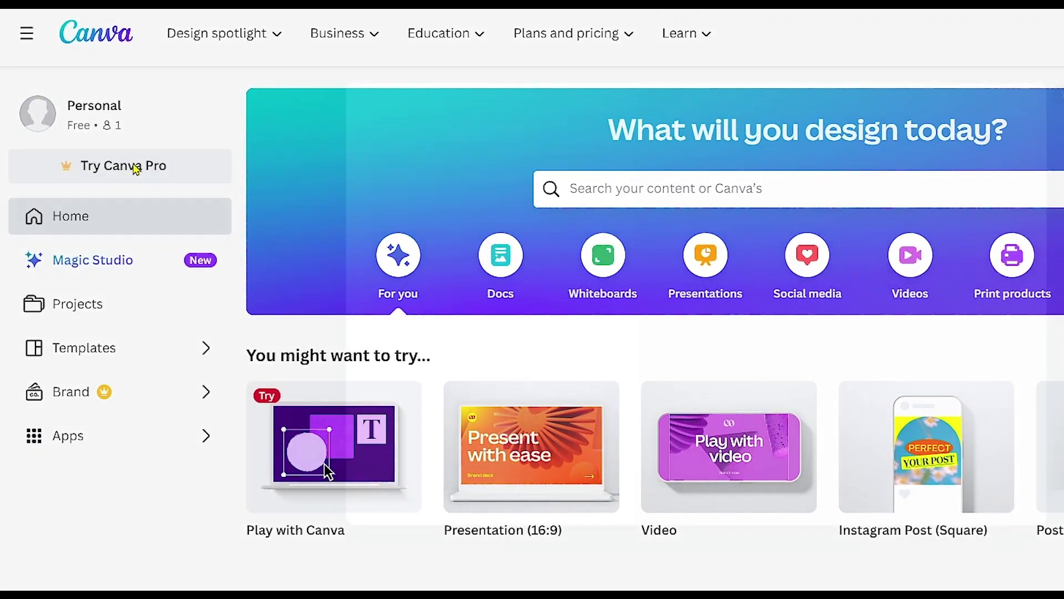
{"action": "left_click", "coordinate": [136, 167]}
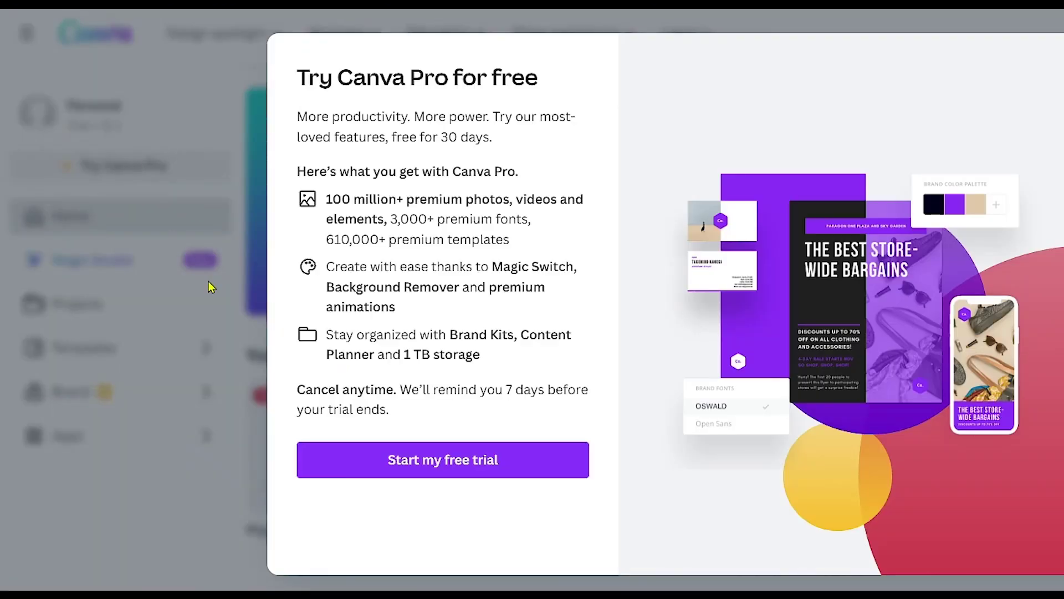
{"action": "left_click", "coordinate": [397, 461]}
{"action": "left_click", "coordinate": [470, 471]}
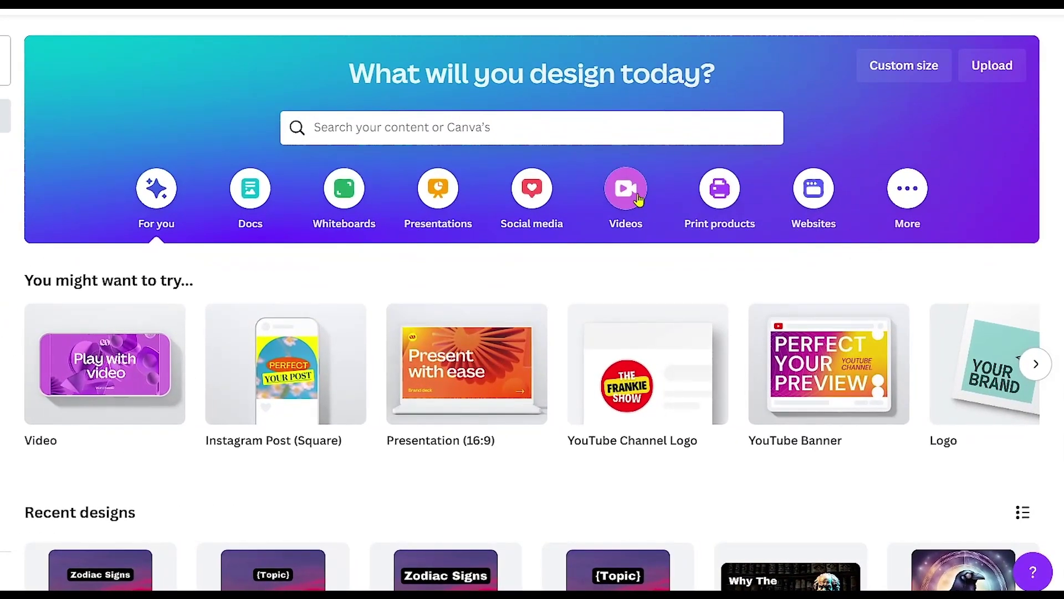
{"action": "left_click", "coordinate": [675, 246]}
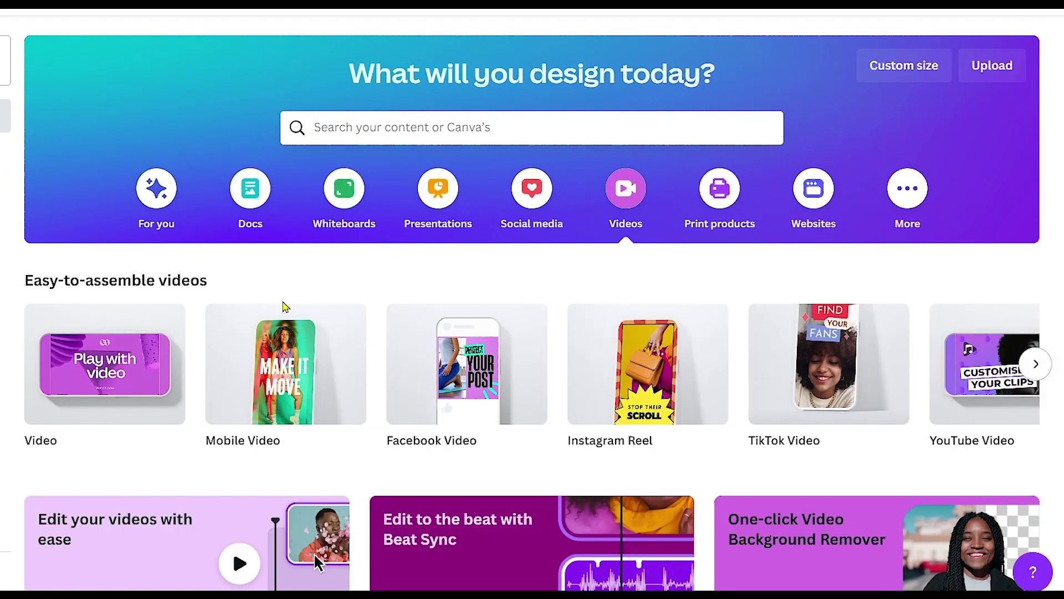
Step: Create a blank 1080 × 1920 Mobile Video with a blue 'spiral background' video from Elements
{"action": "mouse_move", "coordinate": [261, 363]}
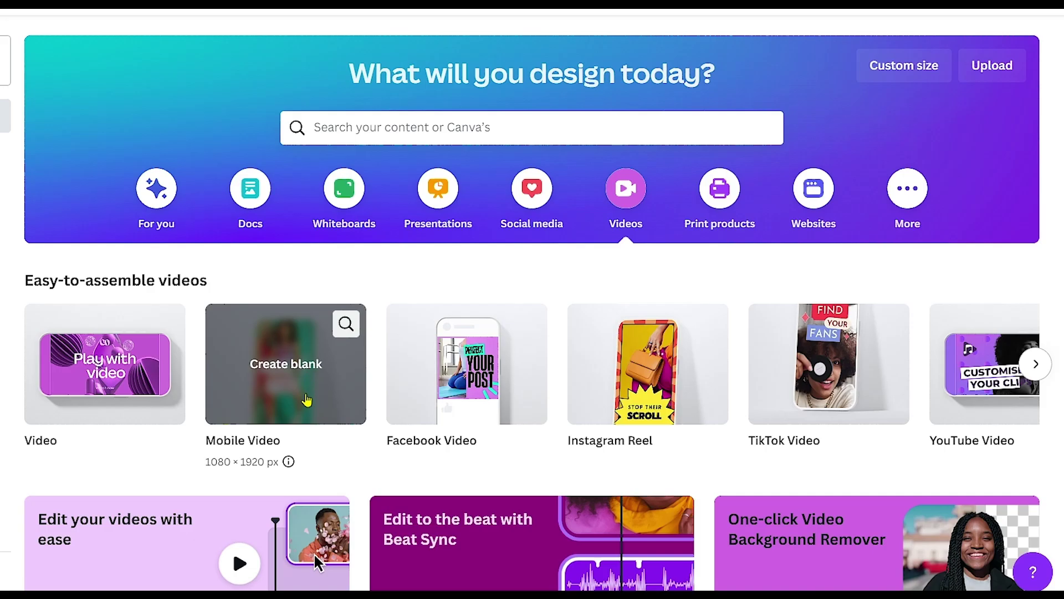
{"action": "left_click", "coordinate": [306, 396]}
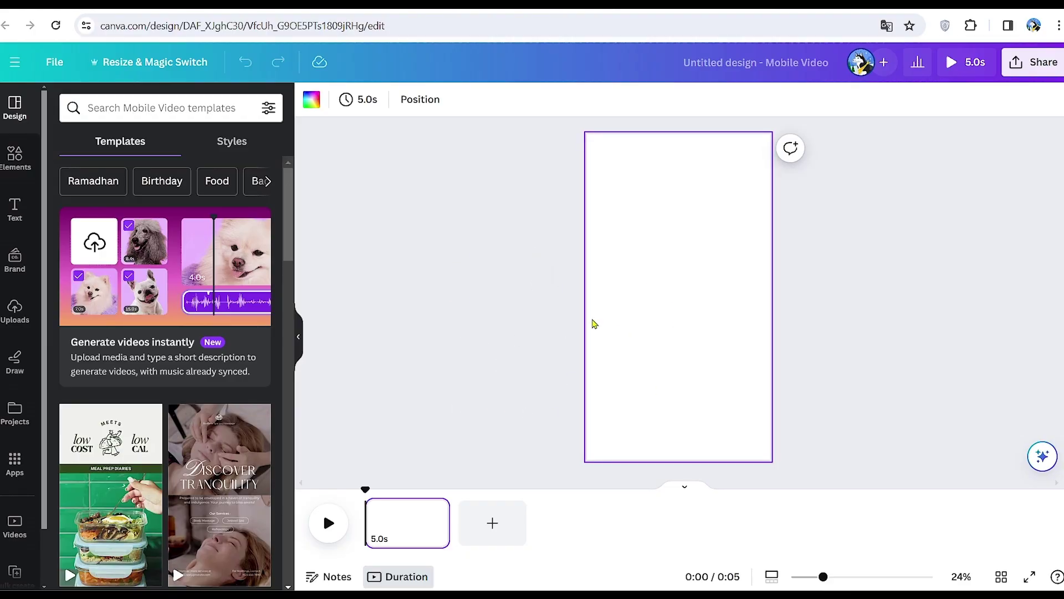
{"action": "left_click", "coordinate": [17, 158]}
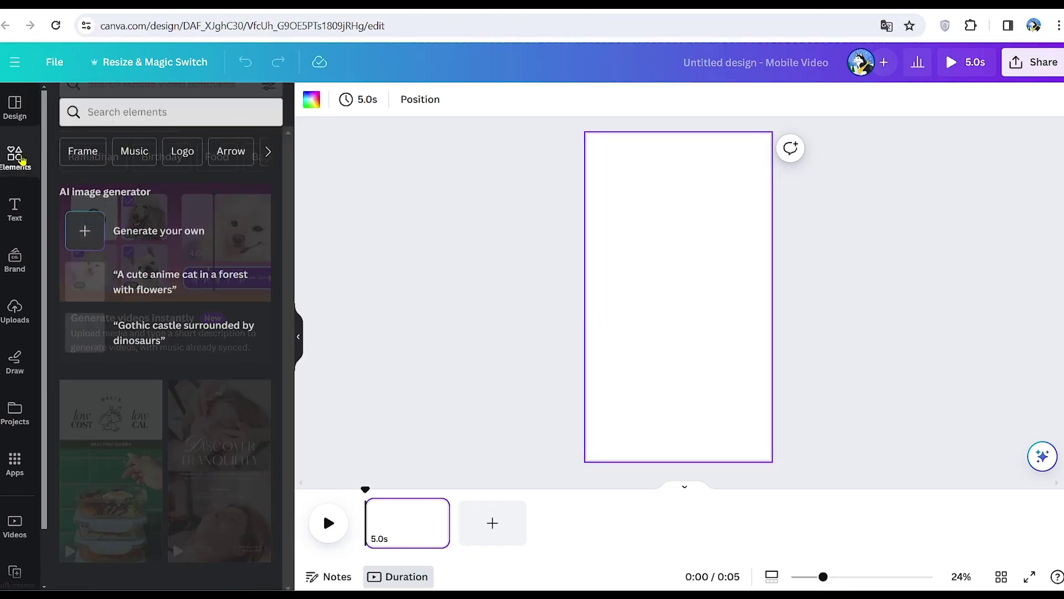
{"action": "left_click", "coordinate": [133, 108]}
{"action": "type", "text": "s"}
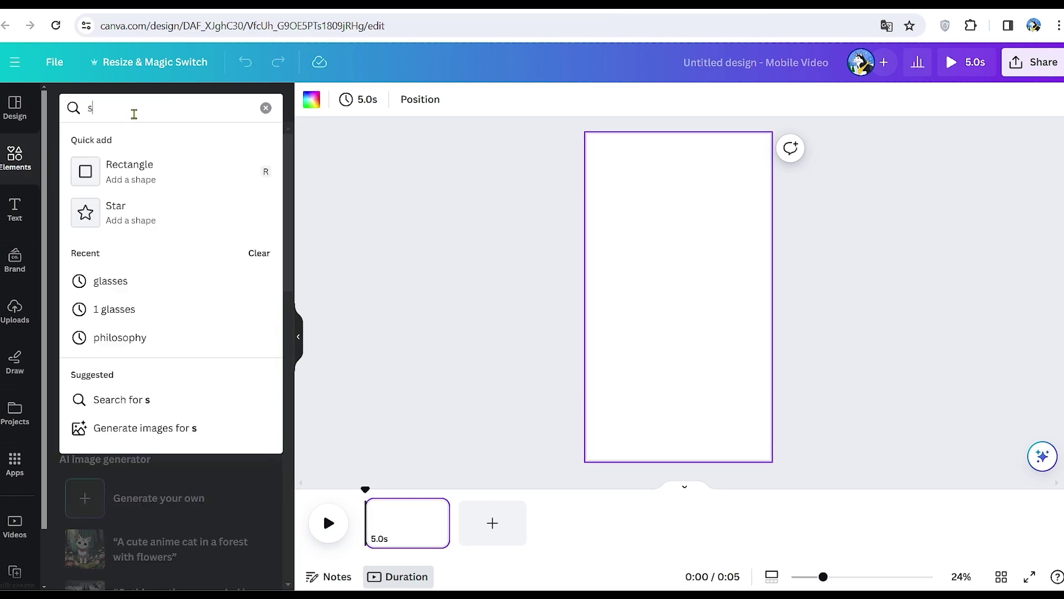
{"action": "type", "text": "piral background"}
{"action": "key", "text": "Return"}
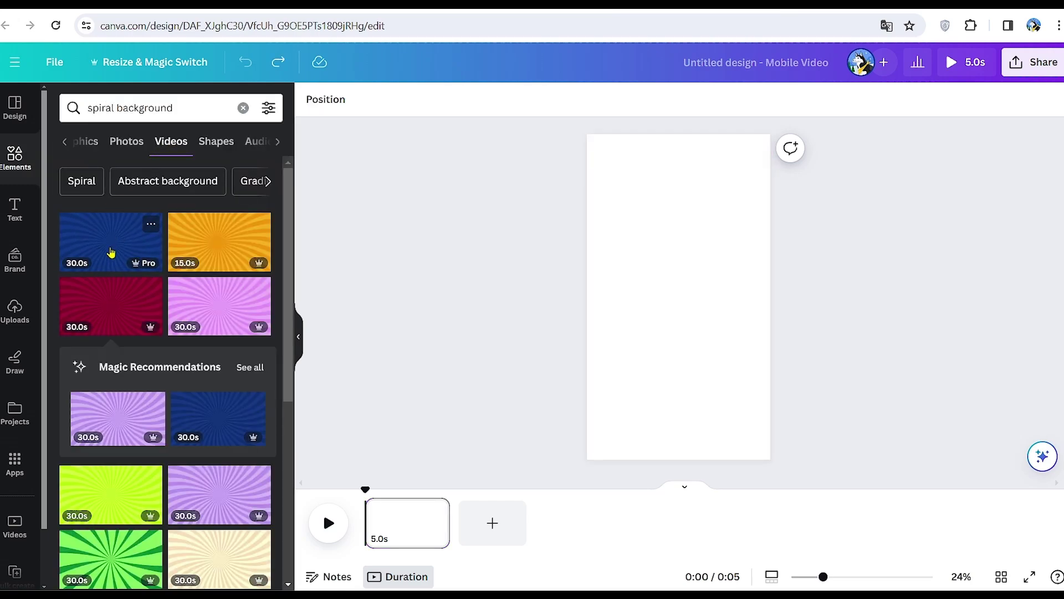
{"action": "left_click", "coordinate": [109, 251]}
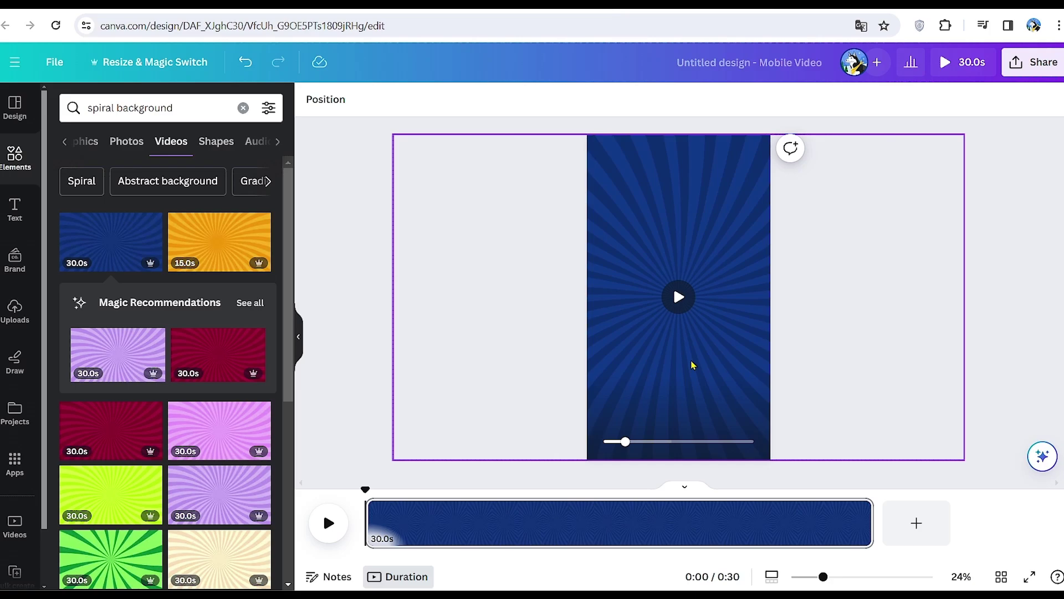
Step: Trim the spiral background clip to 8.0s and add a square shape
{"action": "left_click_drag", "start_coordinate": [867, 523], "coordinate": [765, 523]}
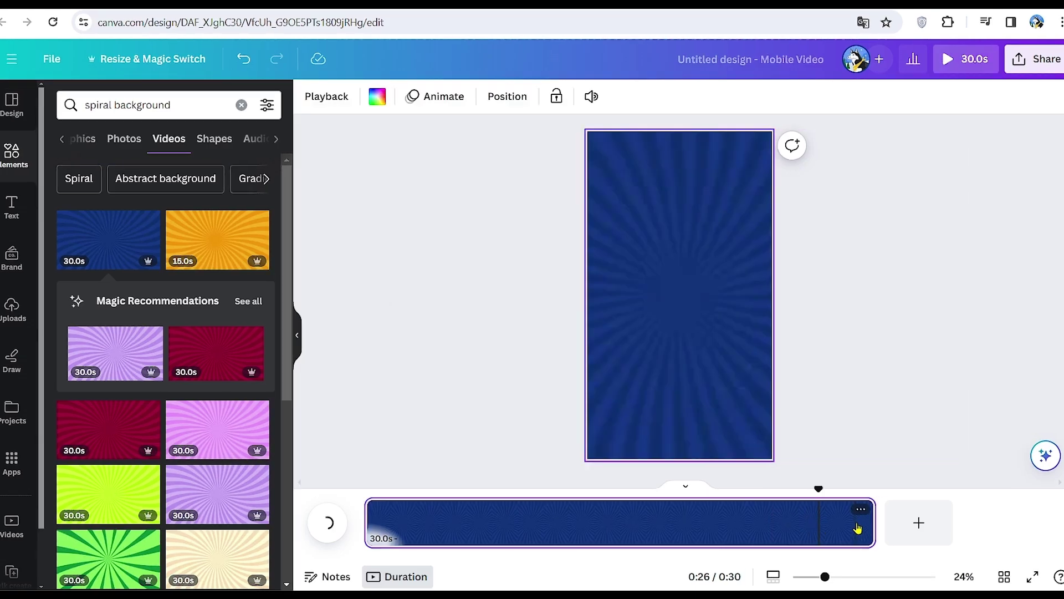
{"action": "left_click_drag", "start_coordinate": [879, 494], "coordinate": [488, 504]}
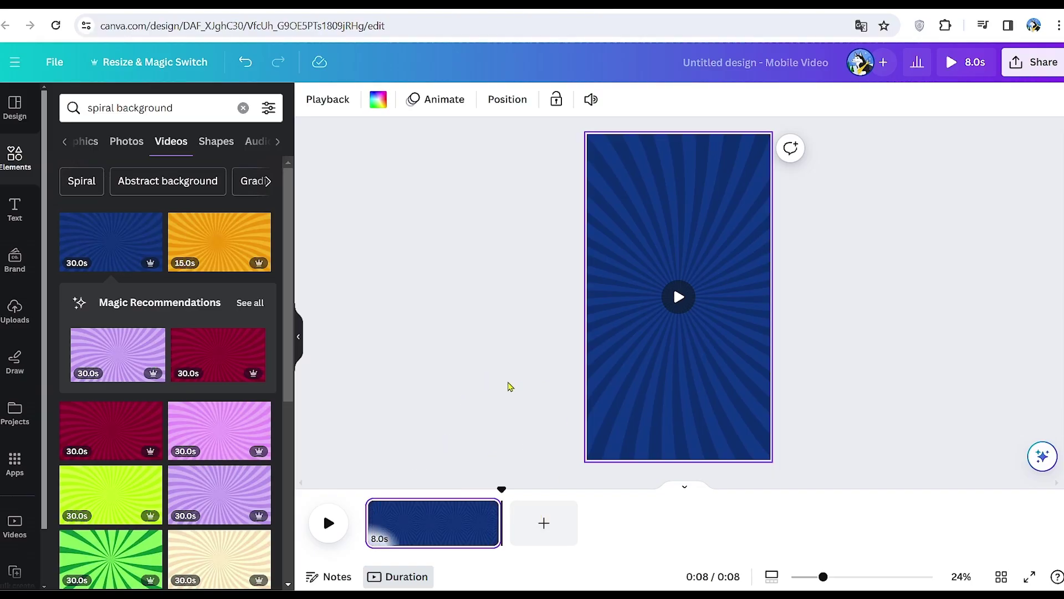
{"action": "key", "text": "ctrl+r"}
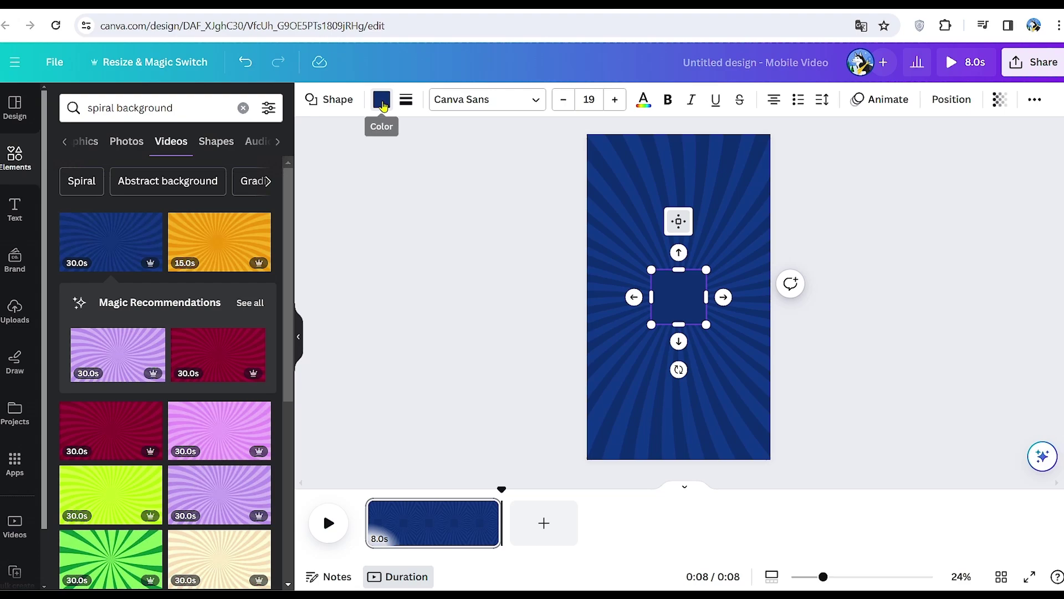
Step: Colour the square pure red #FF0000 and stretch it into a full-width bar at the top
{"action": "left_click", "coordinate": [383, 104]}
{"action": "left_click", "coordinate": [73, 378]}
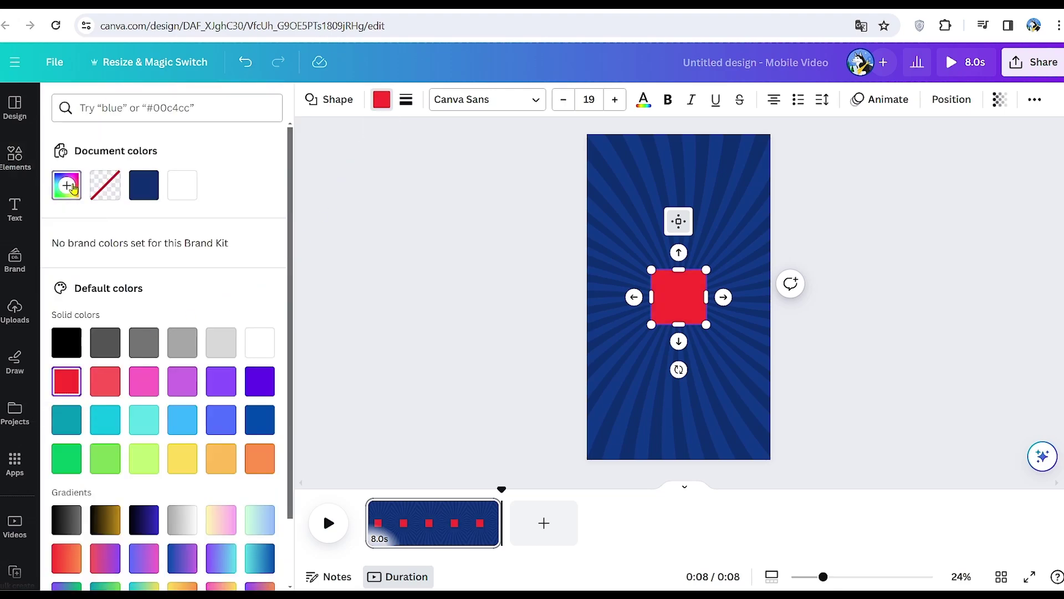
{"action": "left_click", "coordinate": [72, 188]}
{"action": "left_click_drag", "start_coordinate": [228, 255], "coordinate": [287, 256]}
{"action": "left_click_drag", "start_coordinate": [695, 315], "coordinate": [690, 229]}
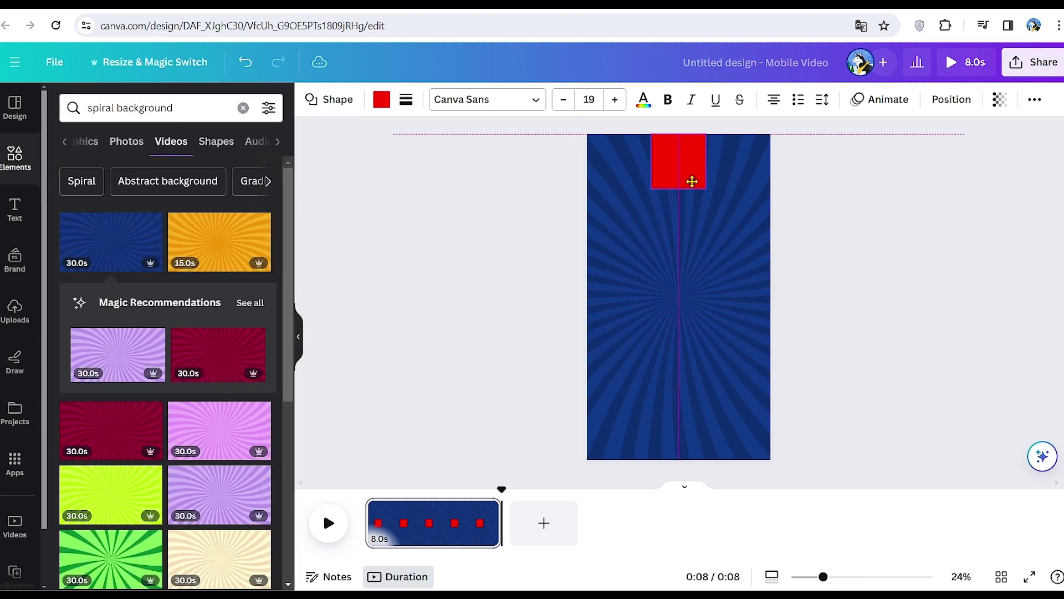
{"action": "left_click_drag", "start_coordinate": [692, 181], "coordinate": [770, 162]}
{"action": "left_click_drag", "start_coordinate": [652, 161], "coordinate": [587, 164]}
Step: Give the red bar a thick solid white border and paste a bordered red square at centre
{"action": "left_click", "coordinate": [406, 100]}
{"action": "left_click", "coordinate": [471, 141]}
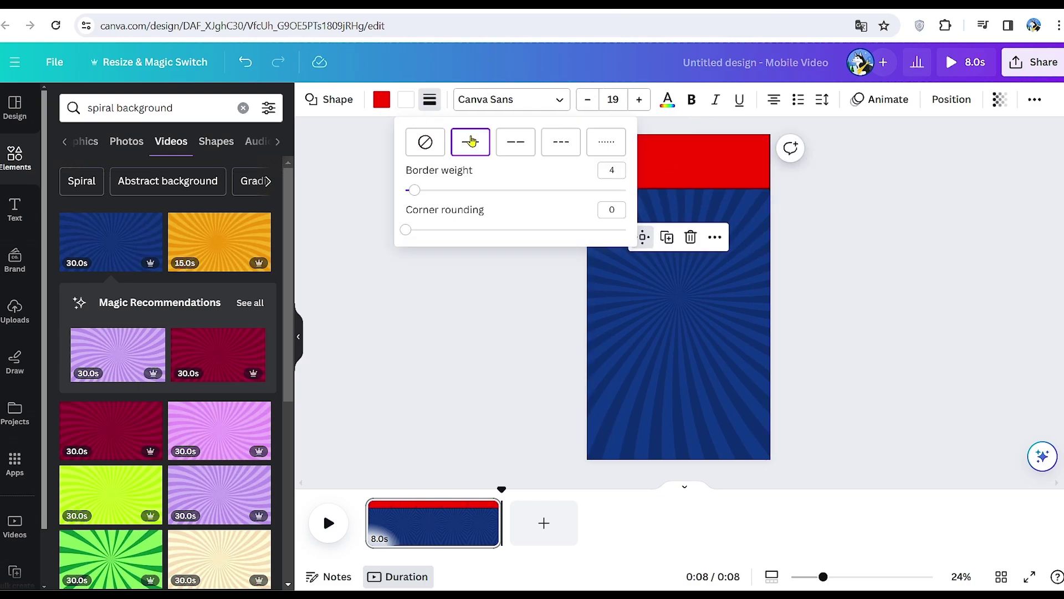
{"action": "left_click", "coordinate": [406, 102]}
{"action": "left_click", "coordinate": [428, 102]}
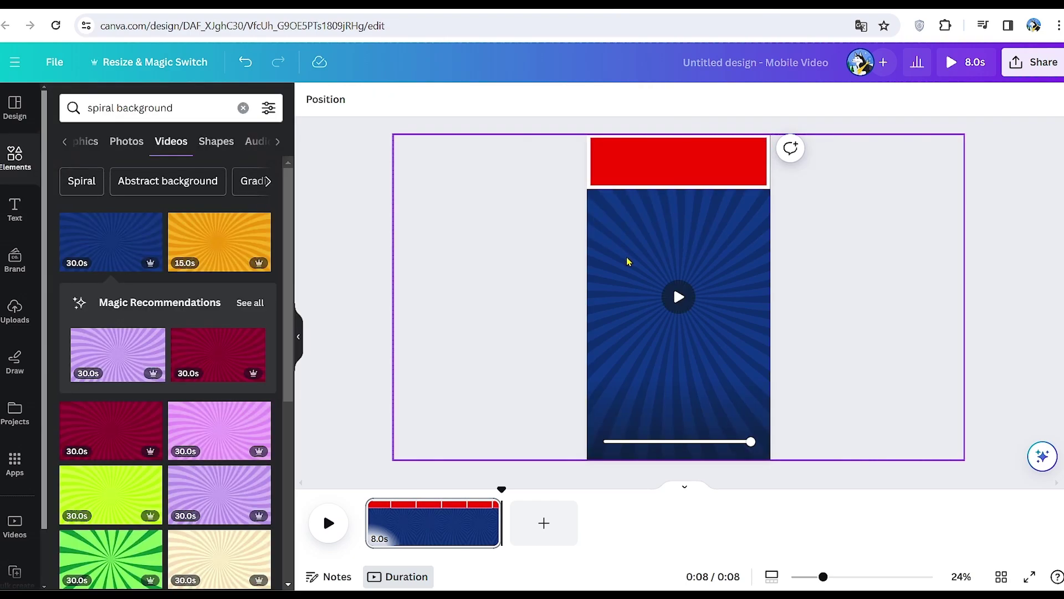
{"action": "key", "text": "ctrl+v"}
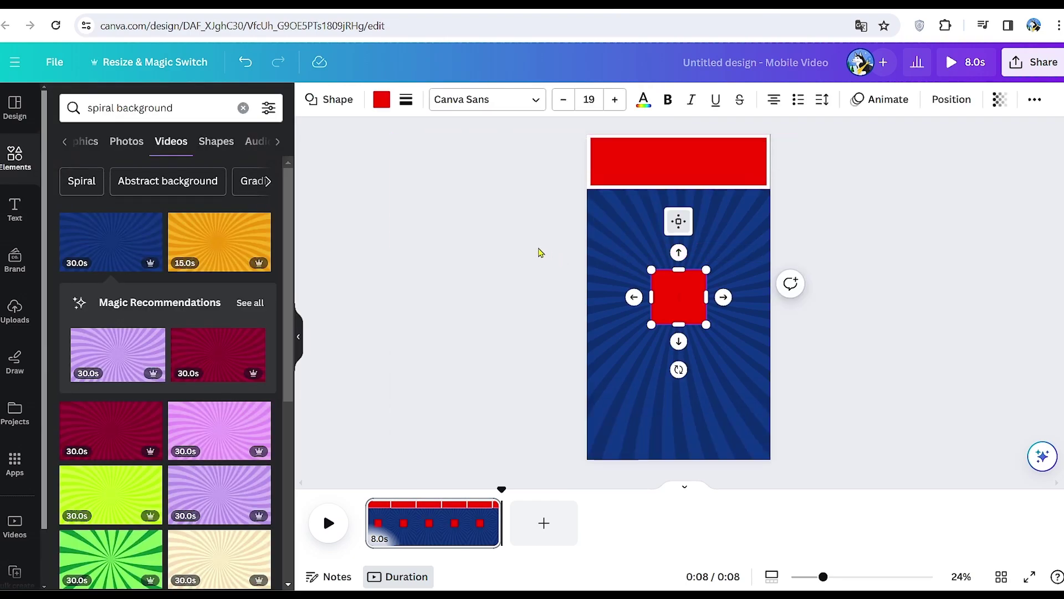
Step: Turn the square into a wide #DBFF00 pill with a solid white border of weight 22
{"action": "left_click", "coordinate": [335, 103]}
{"action": "scroll", "coordinate": [87, 345], "scroll_direction": "down", "scroll_amount": 1}
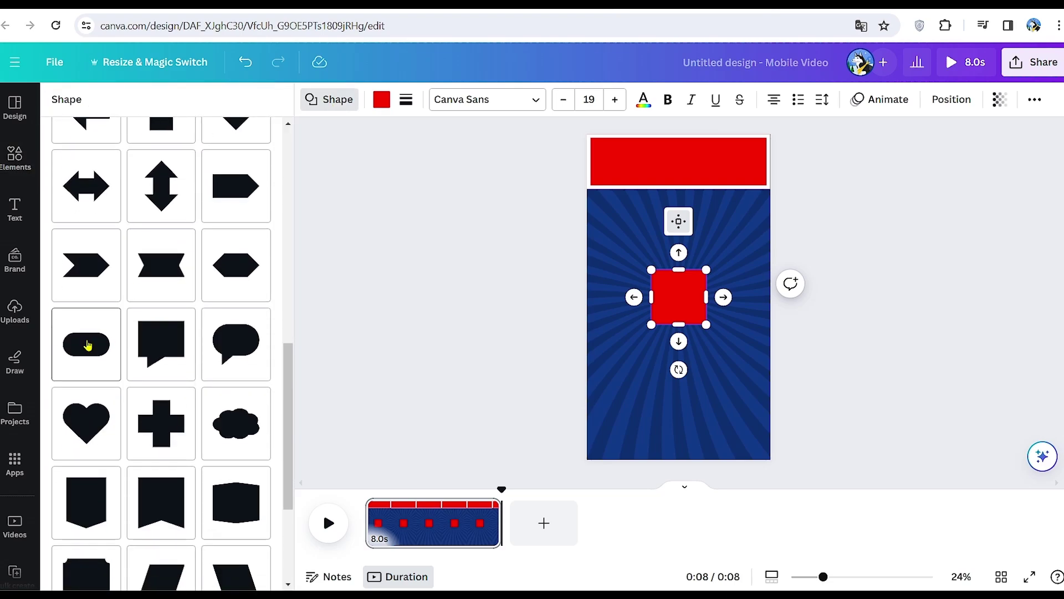
{"action": "left_click", "coordinate": [381, 100]}
{"action": "left_click", "coordinate": [65, 189]}
{"action": "left_click_drag", "start_coordinate": [99, 341], "coordinate": [103, 342]}
{"action": "left_click", "coordinate": [407, 109]}
{"action": "left_click", "coordinate": [470, 142]}
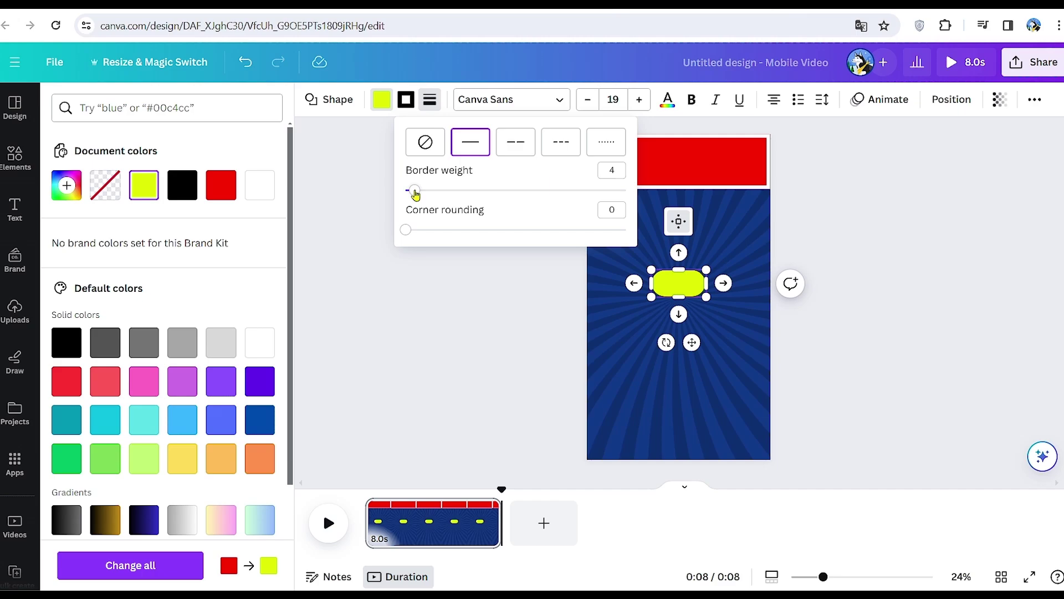
{"action": "left_click_drag", "start_coordinate": [454, 190], "coordinate": [455, 190]}
{"action": "left_click", "coordinate": [405, 99]}
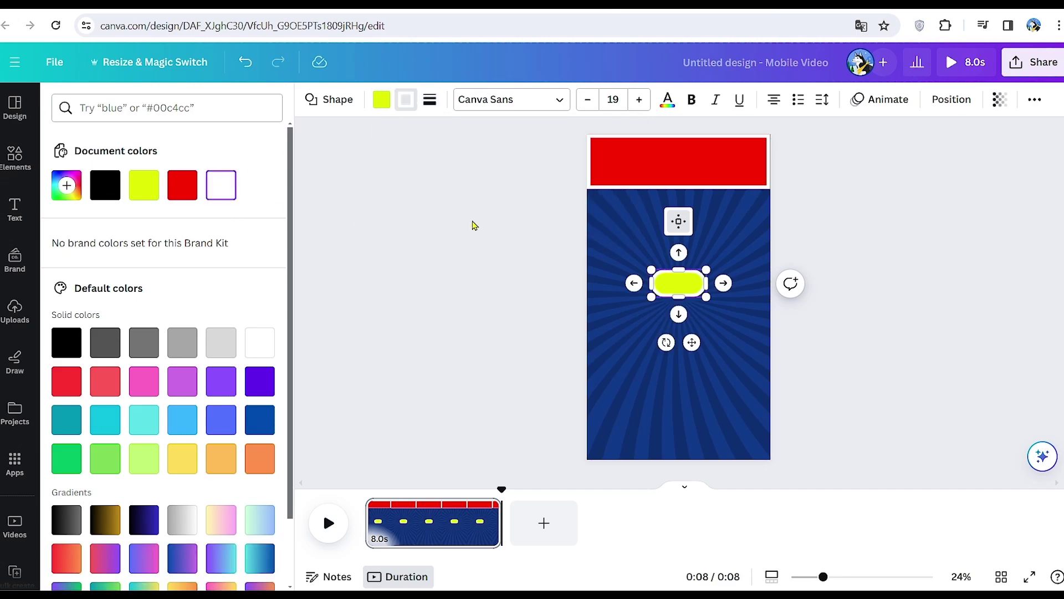
{"action": "left_click_drag", "start_coordinate": [701, 281], "coordinate": [761, 283]}
{"action": "left_click_drag", "start_coordinate": [646, 283], "coordinate": [600, 282]}
Step: Duplicate the yellow pill three times, stacking four answer bars down the page
{"action": "right_click", "coordinate": [719, 288]}
{"action": "left_click", "coordinate": [782, 281]}
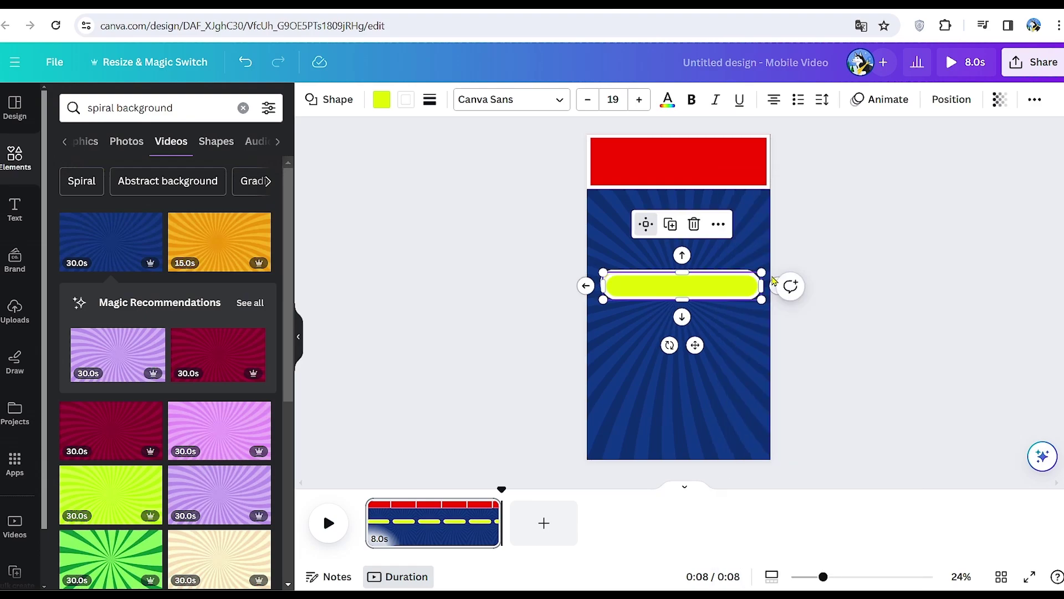
{"action": "left_click_drag", "start_coordinate": [716, 294], "coordinate": [714, 330]}
{"action": "right_click", "coordinate": [714, 331]}
{"action": "left_click", "coordinate": [761, 281]}
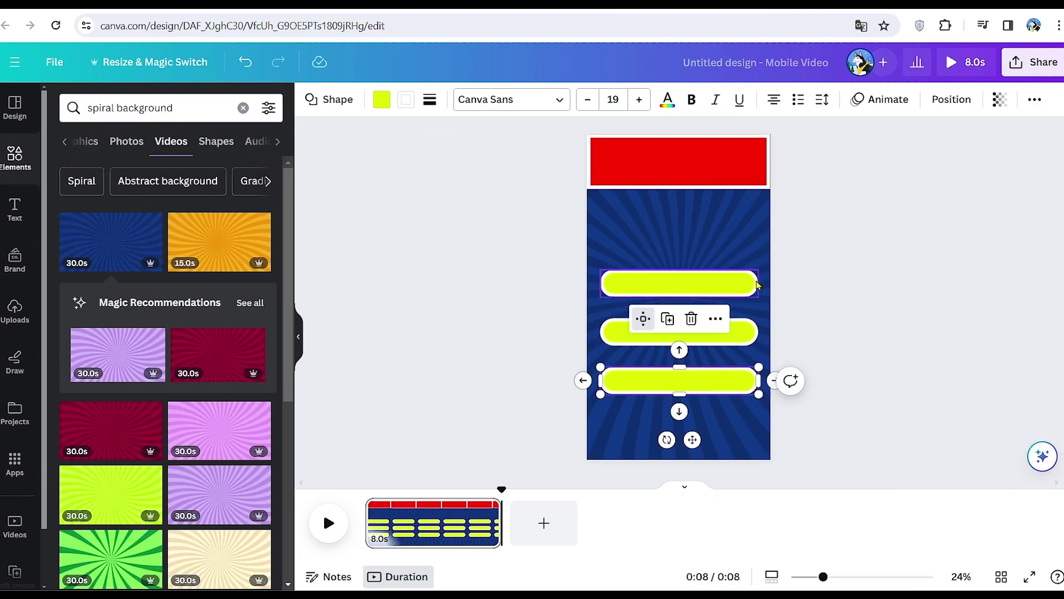
{"action": "right_click", "coordinate": [718, 377]}
{"action": "left_click", "coordinate": [768, 277]}
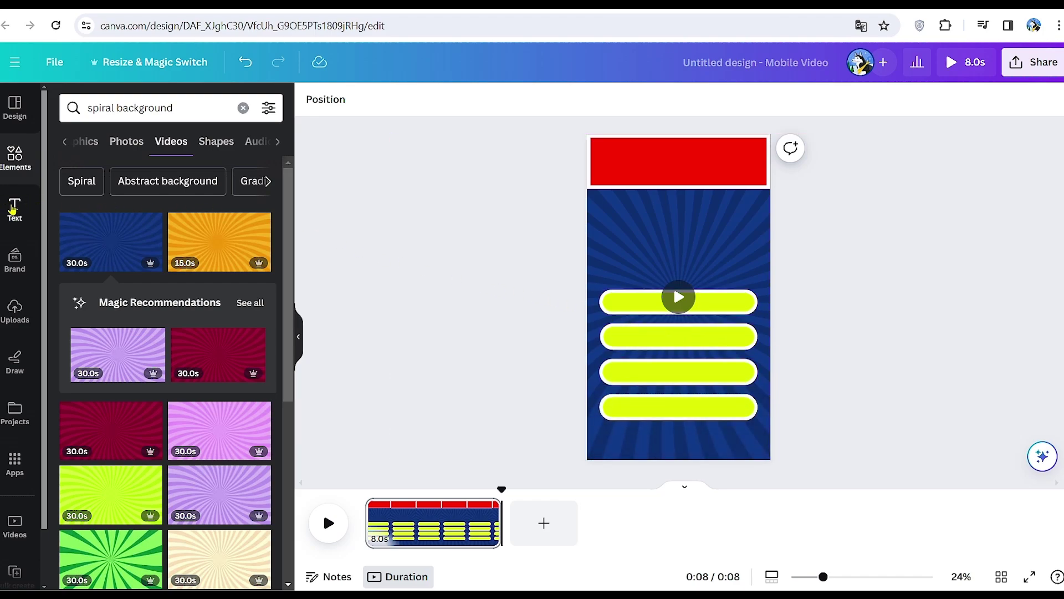
Step: Add a black Carter One heading 'a. Mount Fuji' sized to fit the first yellow bar
{"action": "left_click", "coordinate": [14, 208]}
{"action": "left_click", "coordinate": [181, 241]}
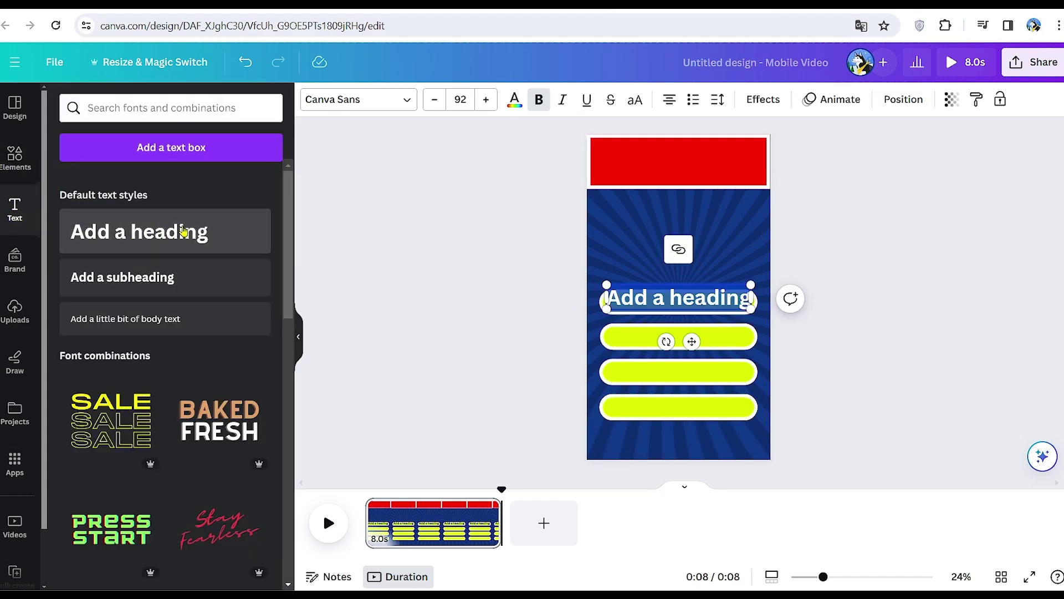
{"action": "left_click", "coordinate": [376, 100]}
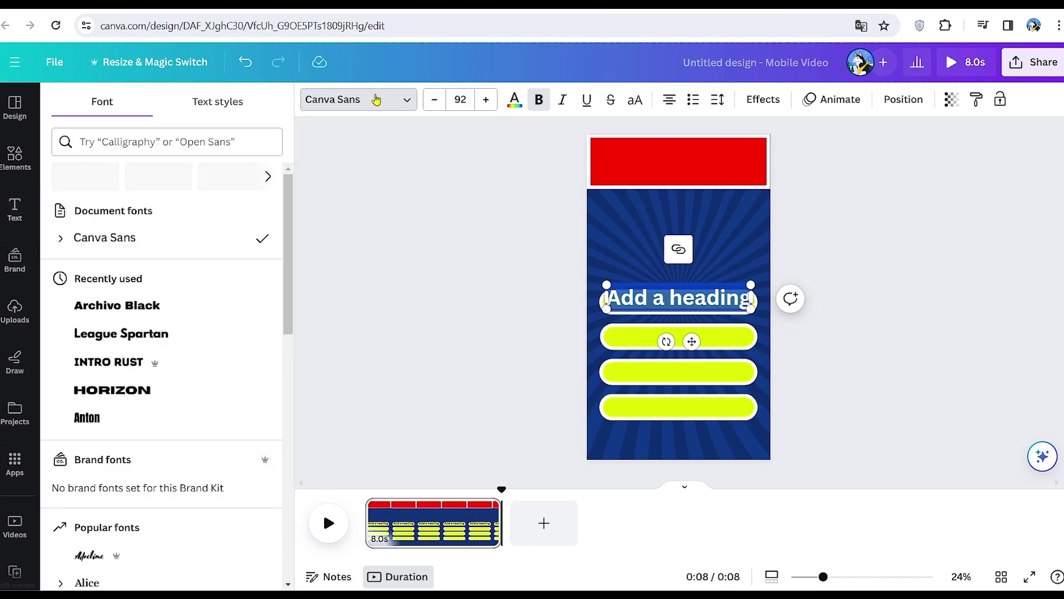
{"action": "scroll", "coordinate": [95, 321], "scroll_direction": "down", "scroll_amount": 1}
{"action": "left_click", "coordinate": [134, 293]}
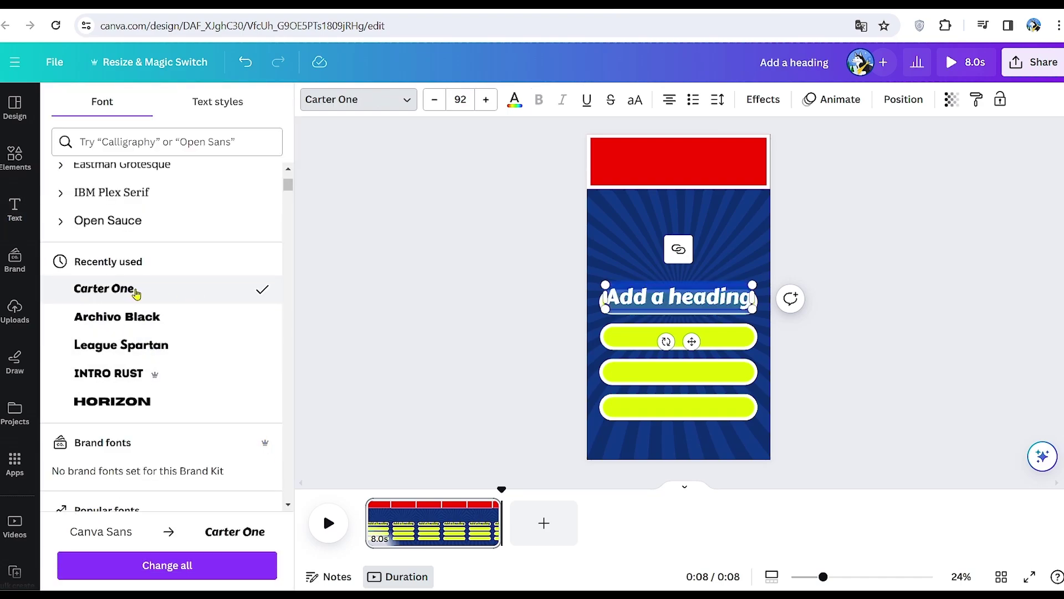
{"action": "left_click", "coordinate": [512, 101]}
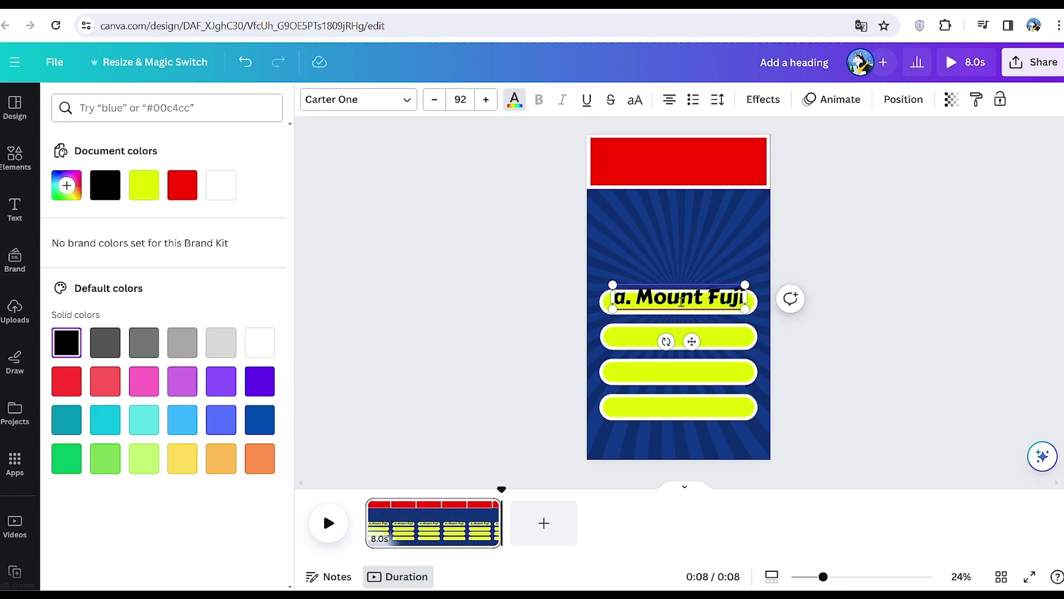
{"action": "left_click_drag", "start_coordinate": [745, 284], "coordinate": [719, 290]}
{"action": "key", "text": "Escape"}
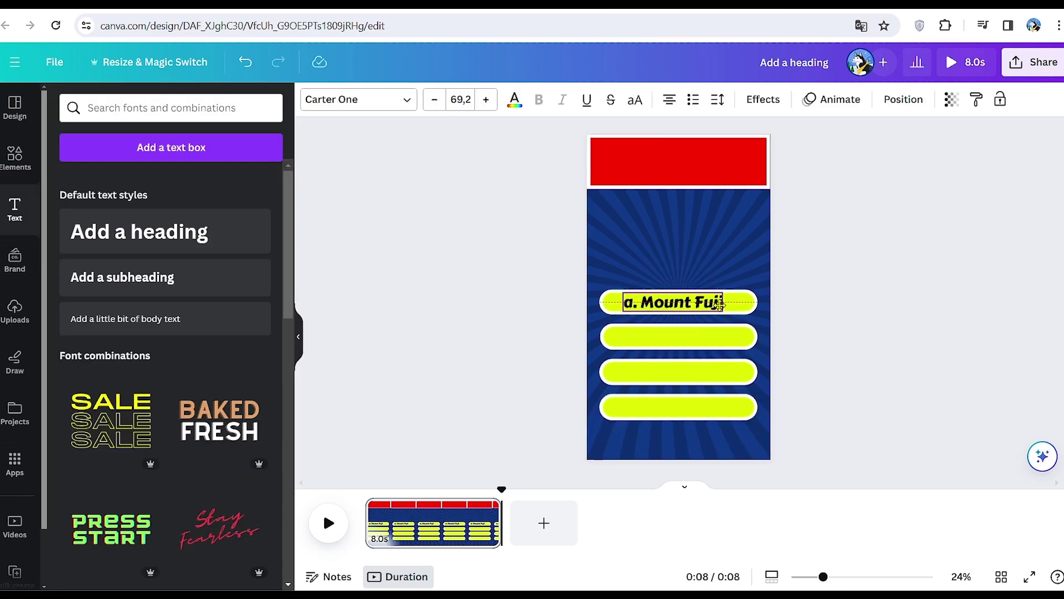
Step: Duplicate the 'a. Mount Fuji' text so each of the four yellow bars has one
{"action": "right_click", "coordinate": [701, 300]}
{"action": "left_click", "coordinate": [760, 275]}
{"action": "right_click", "coordinate": [701, 335]}
{"action": "left_click", "coordinate": [760, 275]}
{"action": "right_click", "coordinate": [698, 371]}
{"action": "left_click", "coordinate": [760, 275]}
{"action": "right_click", "coordinate": [698, 406]}
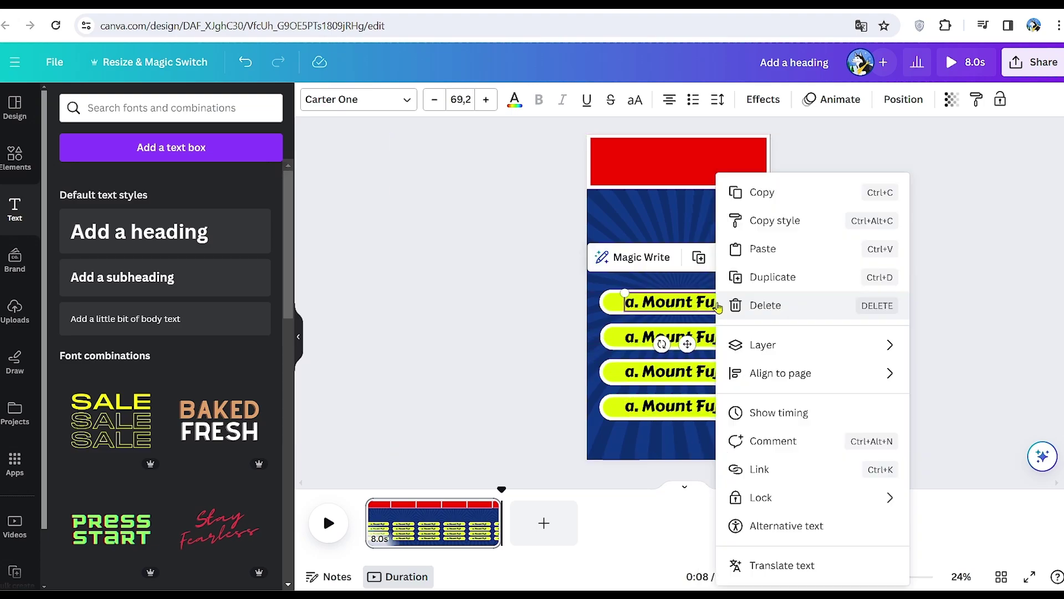
{"action": "left_click", "coordinate": [760, 276]}
Step: Move a text copy into the red header as white 'Highest mountain peak?'
{"action": "left_click_drag", "start_coordinate": [696, 441], "coordinate": [695, 158]}
{"action": "left_click", "coordinate": [515, 99]}
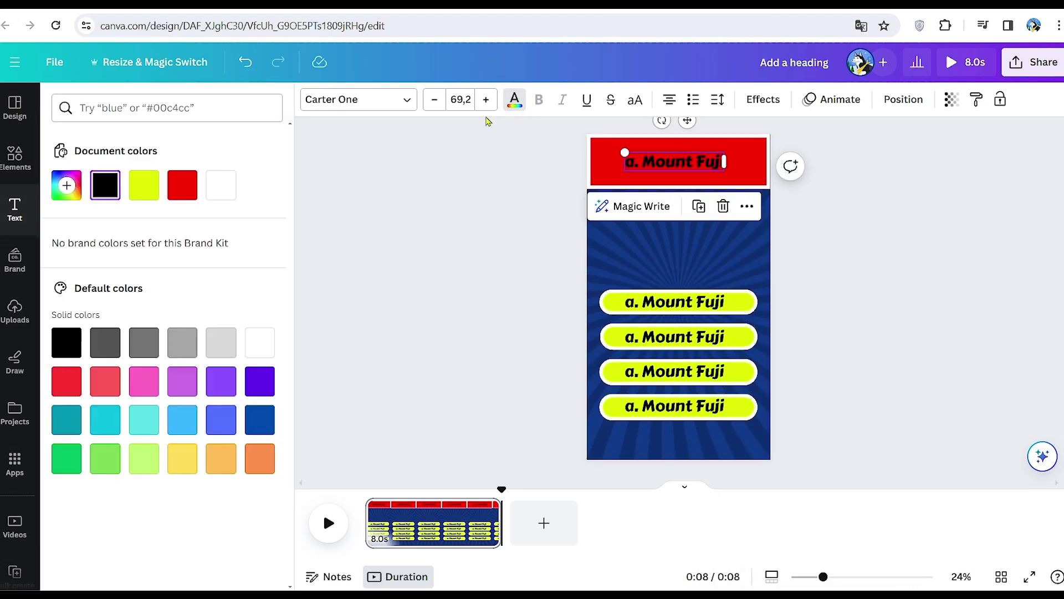
{"action": "left_click", "coordinate": [219, 184]}
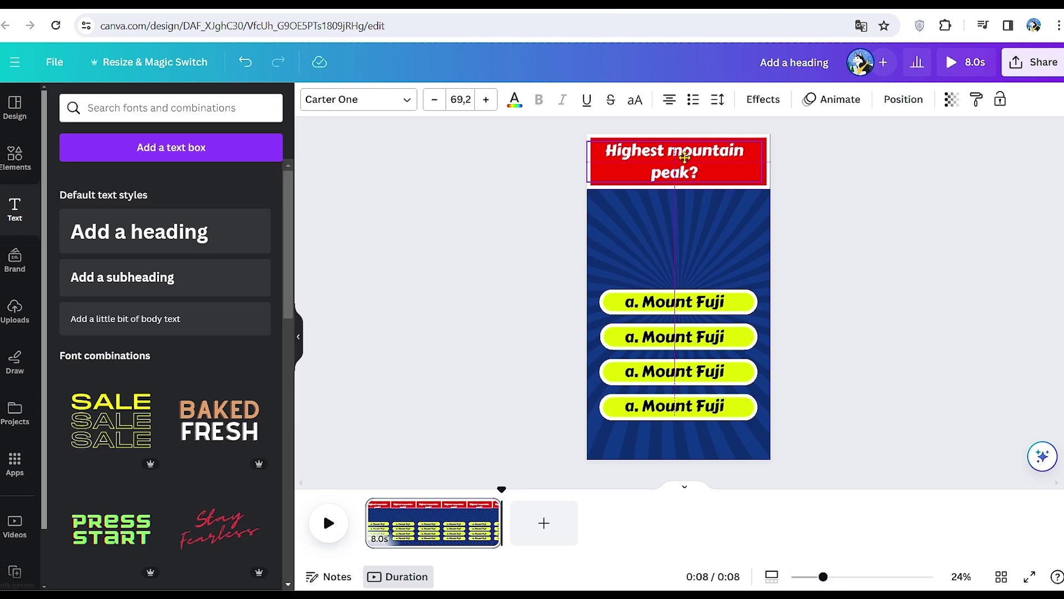
Step: Give the header question a black Outline effect
{"action": "left_click", "coordinate": [684, 157]}
{"action": "left_click", "coordinate": [763, 99]}
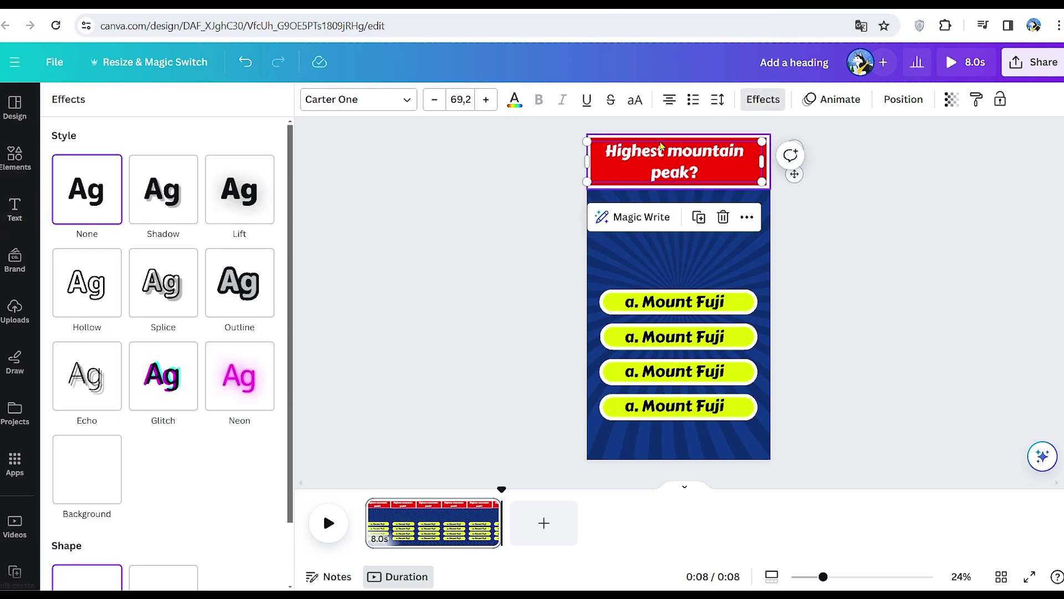
{"action": "left_click", "coordinate": [252, 298]}
{"action": "scroll", "coordinate": [252, 298], "scroll_direction": "down", "scroll_amount": 3}
{"action": "left_click", "coordinate": [261, 253]}
{"action": "left_click", "coordinate": [104, 331]}
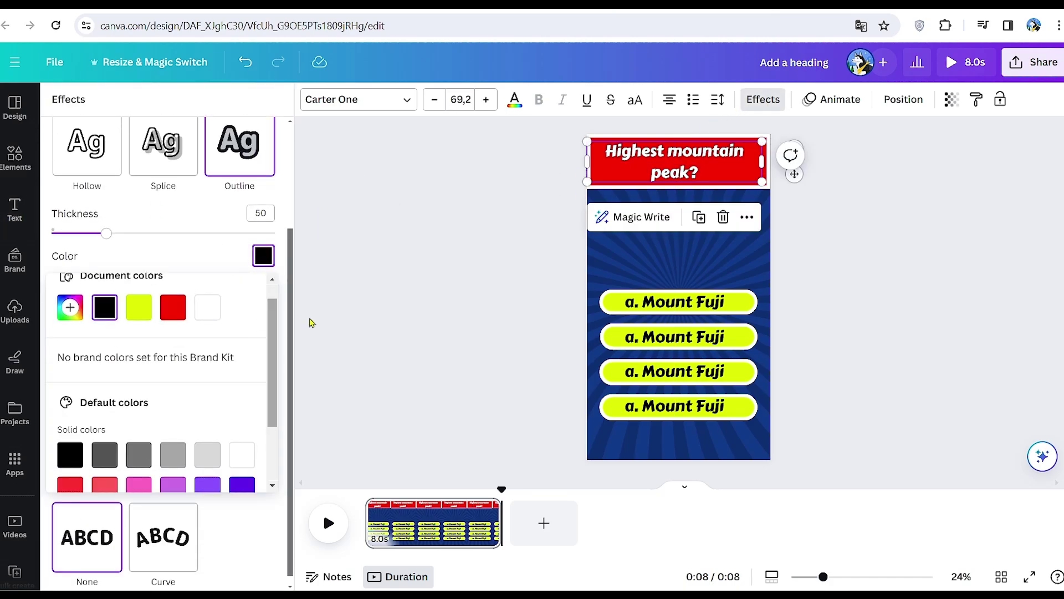
Step: Shorten the four answer bars' timing on the timeline to about 6.0s
{"action": "left_click_drag", "start_coordinate": [692, 283], "coordinate": [761, 439]}
{"action": "right_click", "coordinate": [709, 297]}
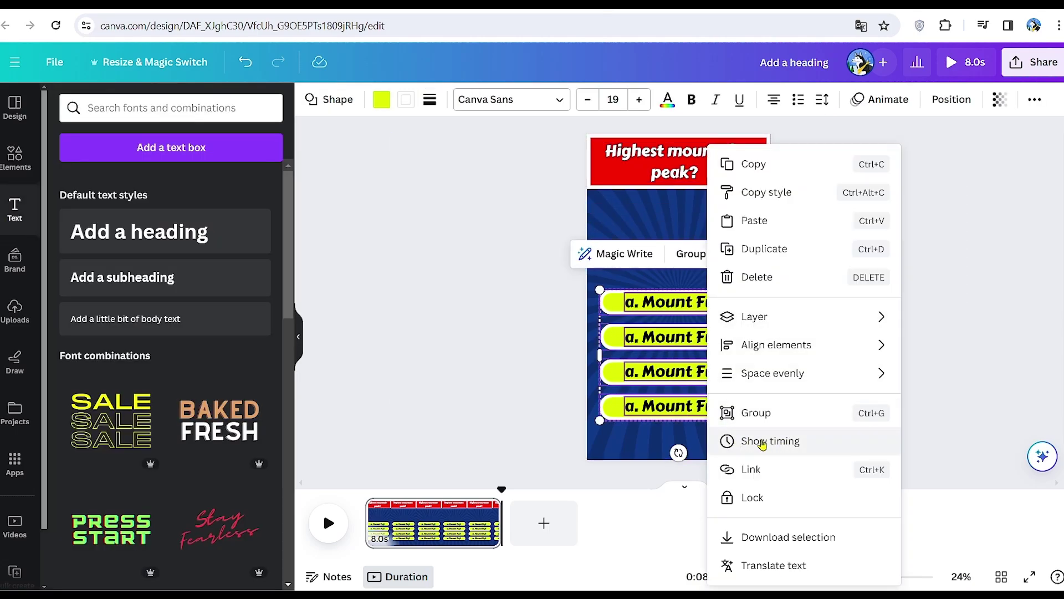
{"action": "left_click", "coordinate": [762, 442]}
{"action": "left_click_drag", "start_coordinate": [500, 488], "coordinate": [475, 489]}
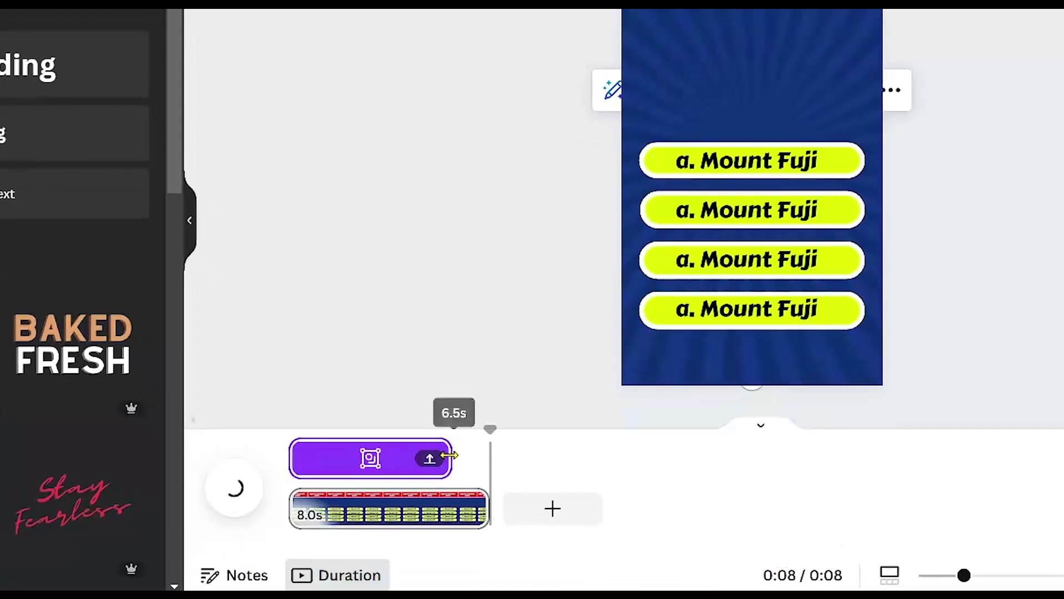
{"action": "left_click_drag", "start_coordinate": [449, 455], "coordinate": [437, 454]}
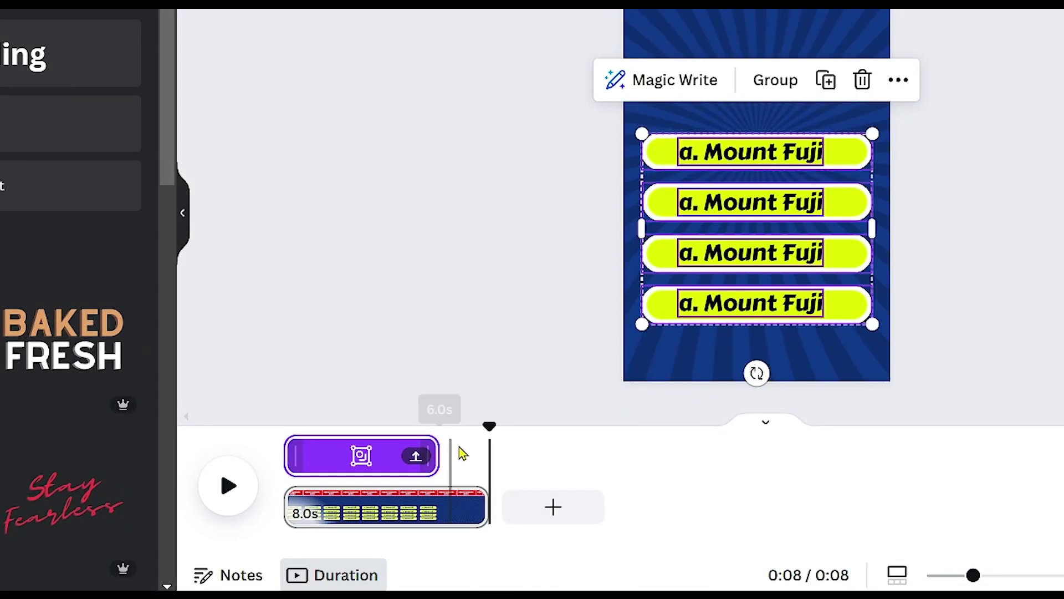
Step: Add a 'mountains' photo from Elements, widened and placed between the header and answer bars
{"action": "left_click", "coordinate": [516, 239]}
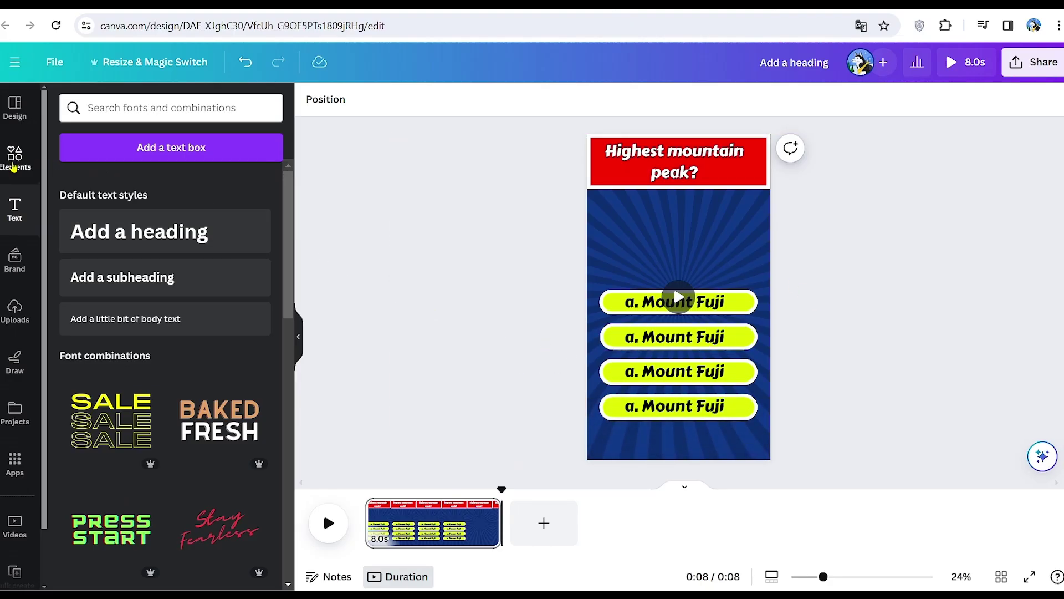
{"action": "left_click", "coordinate": [13, 167]}
{"action": "left_click", "coordinate": [168, 107]}
{"action": "type", "text": "mountaun"}
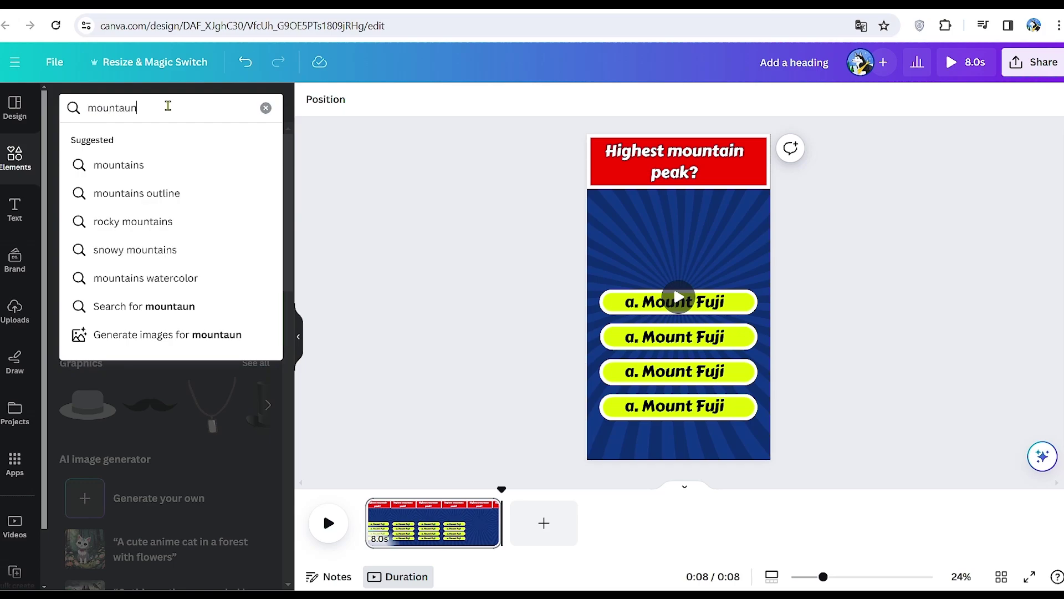
{"action": "left_click", "coordinate": [183, 164]}
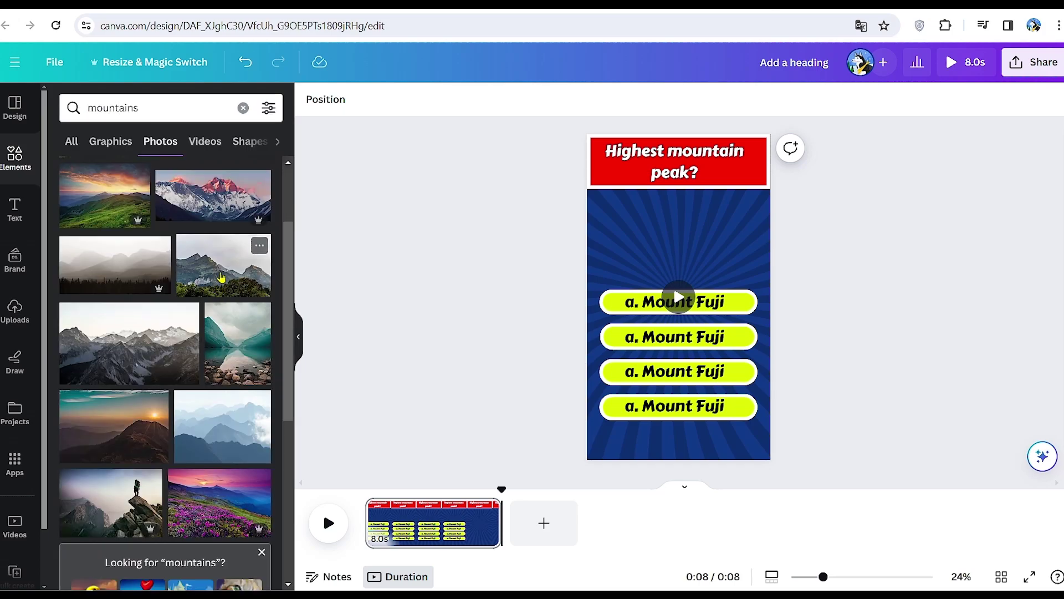
{"action": "left_click", "coordinate": [220, 277]}
{"action": "left_click_drag", "start_coordinate": [681, 299], "coordinate": [752, 246]}
{"action": "left_click_drag", "start_coordinate": [676, 244], "coordinate": [671, 237]}
{"action": "left_click", "coordinate": [431, 258]}
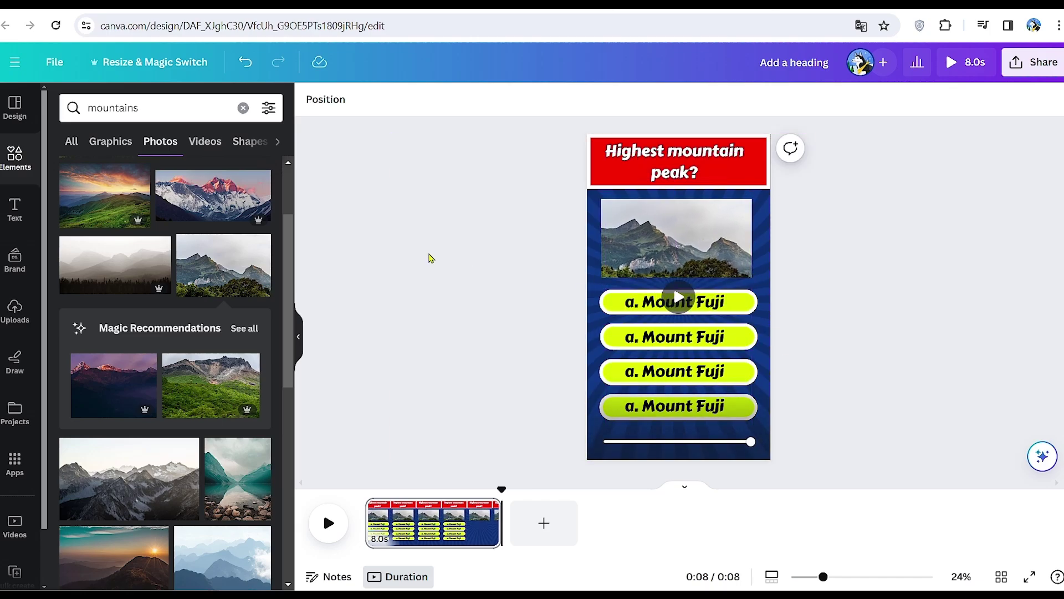
Step: Add a countdown video clip from a 'countdown' element search and place it over the mountain photo
{"action": "left_click", "coordinate": [11, 169]}
{"action": "type", "text": "coun"}
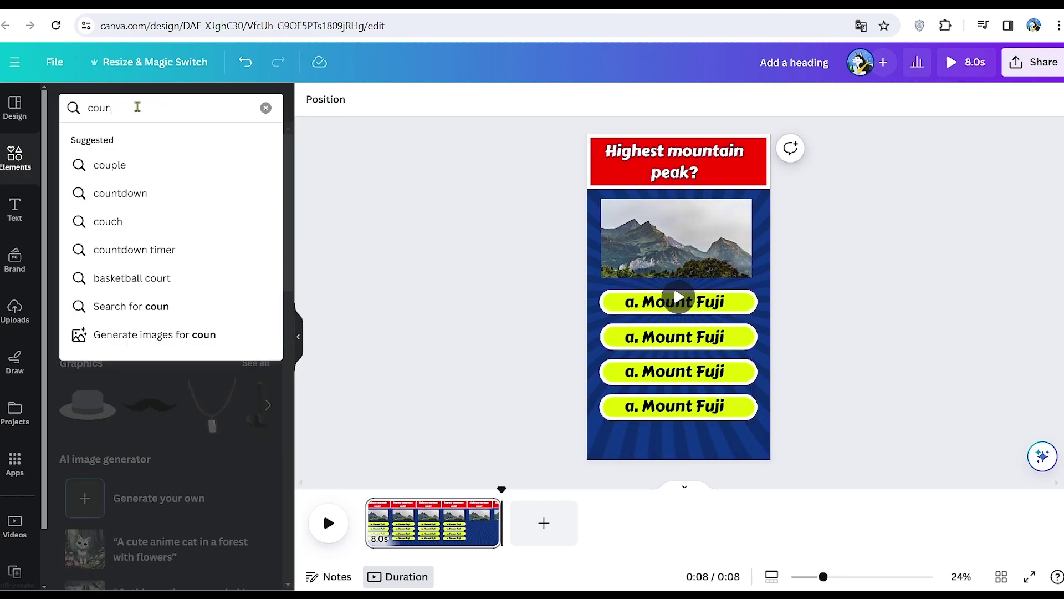
{"action": "left_click", "coordinate": [119, 164]}
{"action": "left_click", "coordinate": [260, 317]}
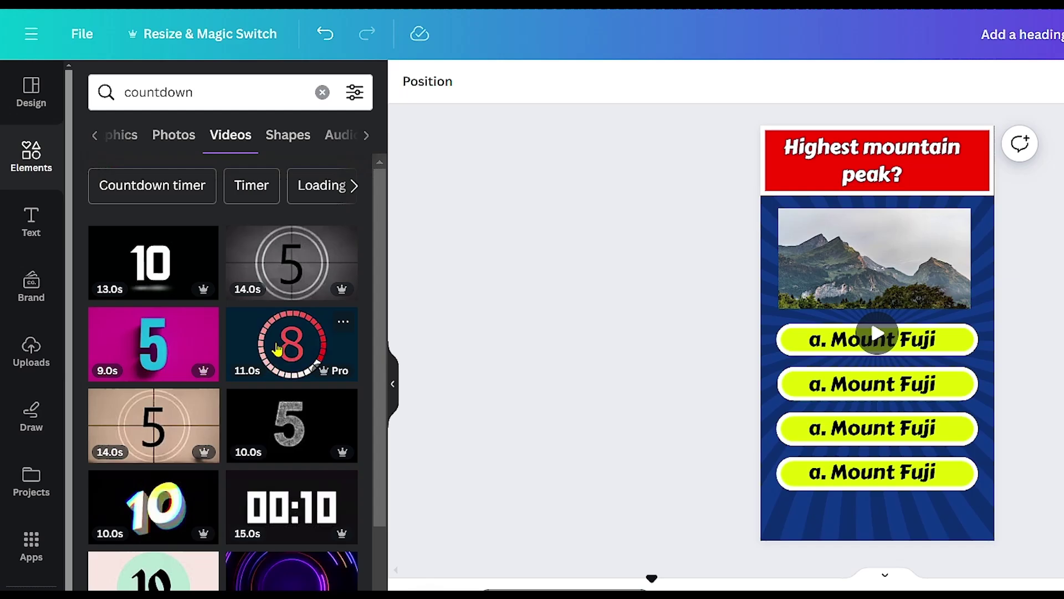
{"action": "left_click", "coordinate": [311, 355]}
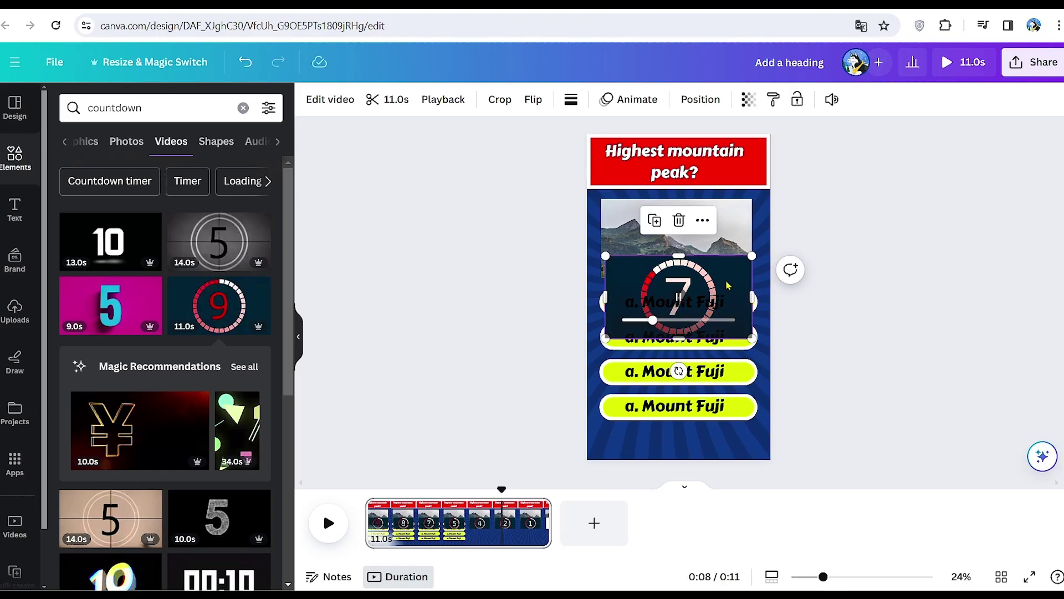
{"action": "left_click_drag", "start_coordinate": [942, 288], "coordinate": [942, 260]}
{"action": "left_click_drag", "start_coordinate": [731, 239], "coordinate": [732, 205]}
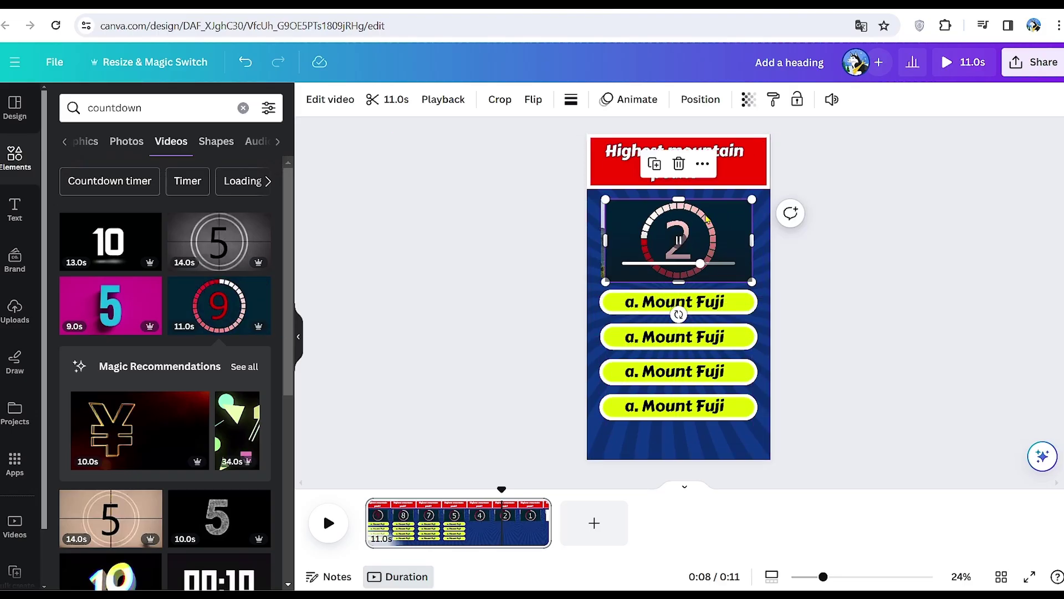
Step: Crop the countdown clip to a 1:1 square and trim off its start and end
{"action": "left_click", "coordinate": [499, 102]}
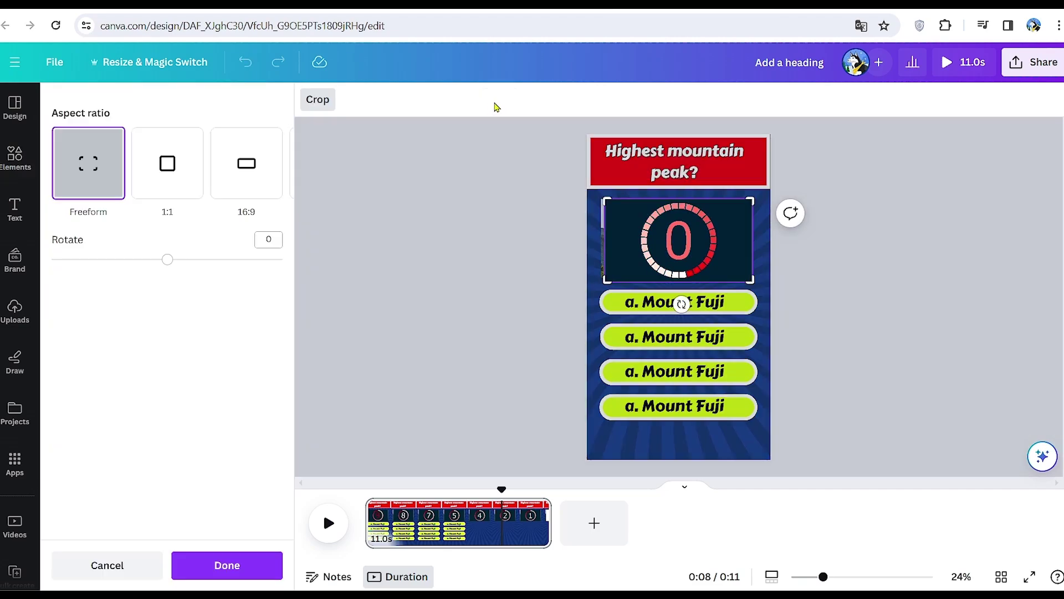
{"action": "left_click", "coordinate": [168, 177]}
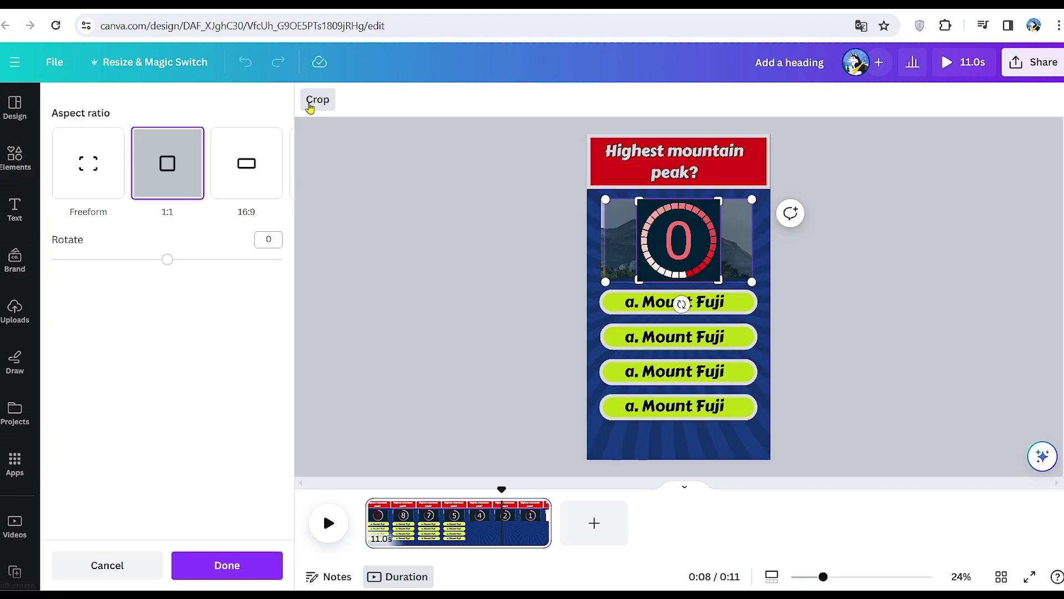
{"action": "left_click", "coordinate": [317, 102]}
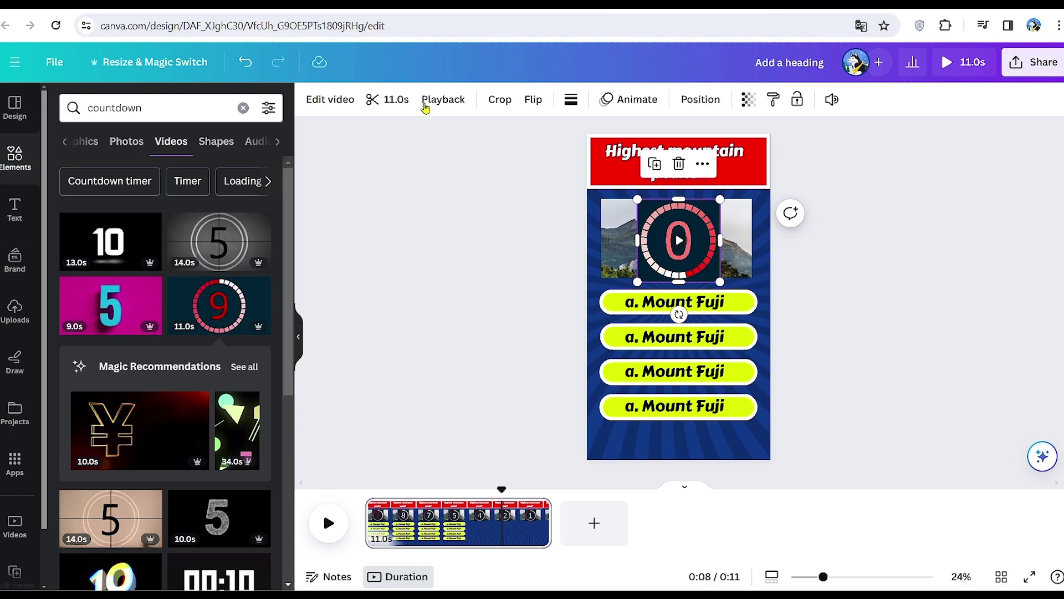
{"action": "left_click", "coordinate": [390, 101]}
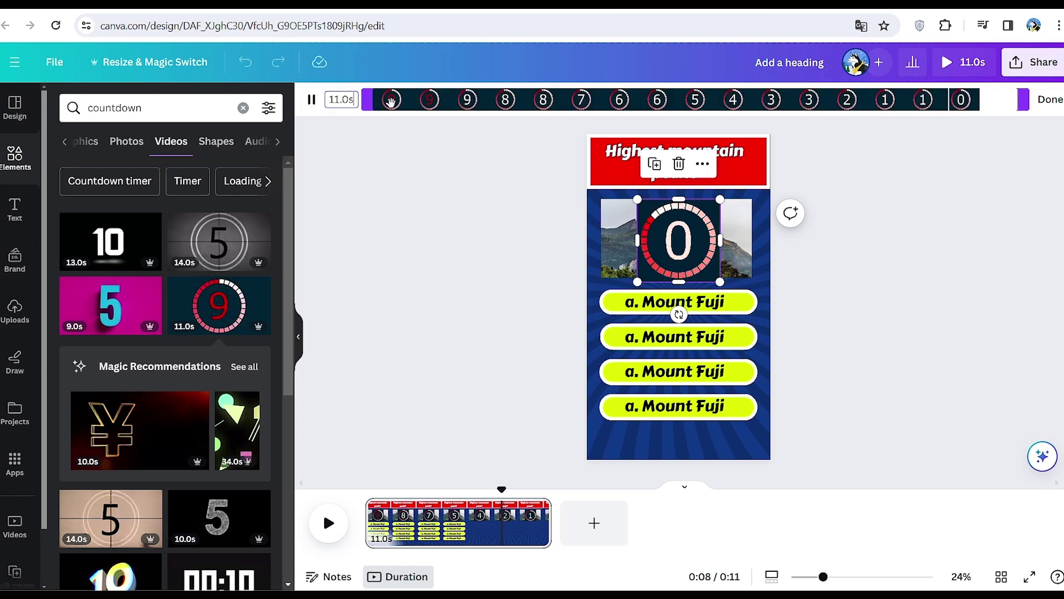
{"action": "left_click_drag", "start_coordinate": [366, 99], "coordinate": [568, 110]}
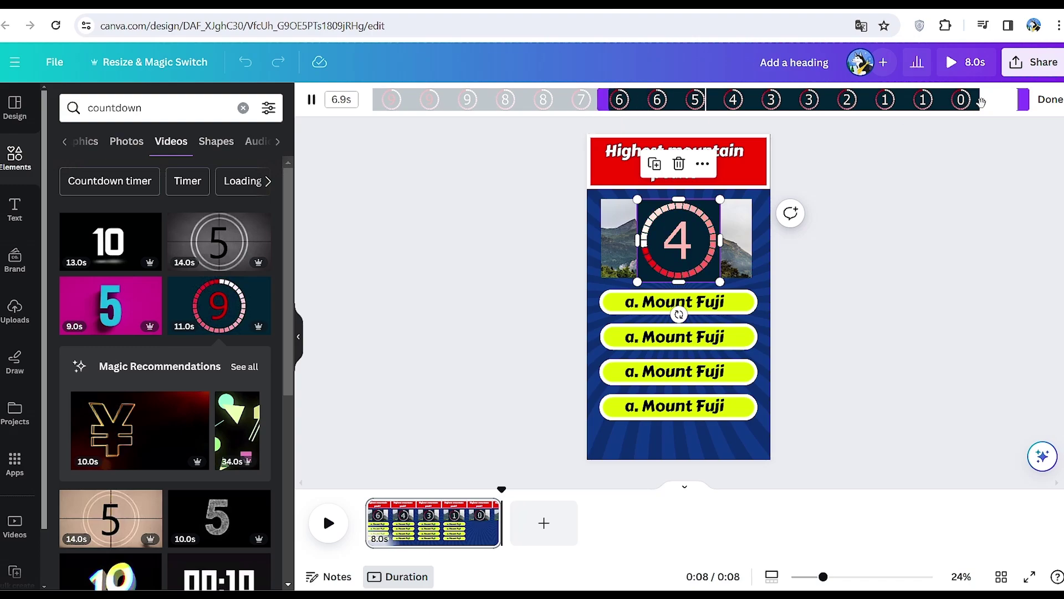
{"action": "left_click_drag", "start_coordinate": [1023, 99], "coordinate": [984, 101]}
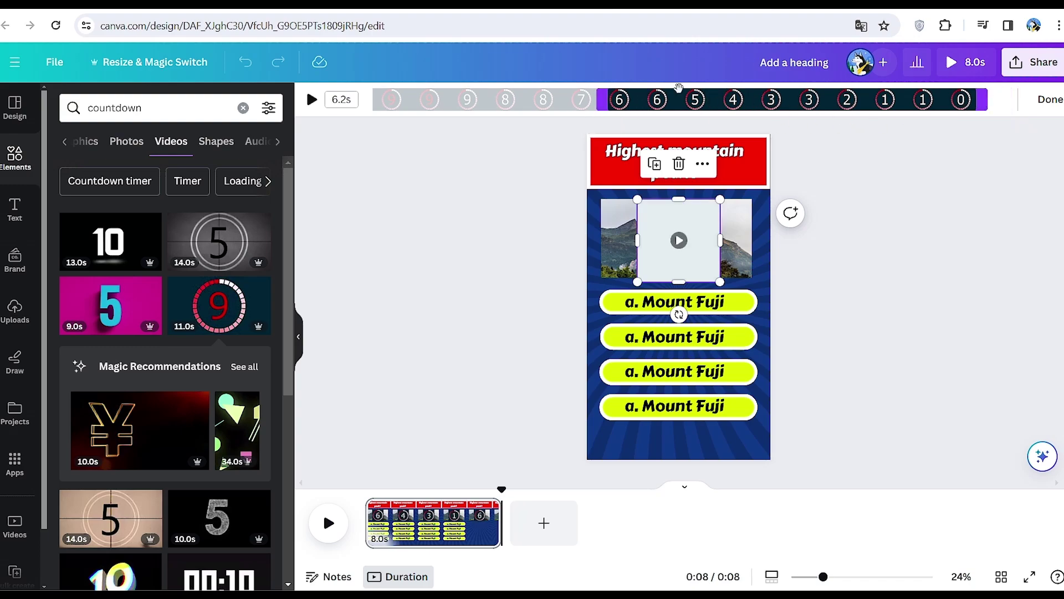
Step: Shrink the timer into the photo's top-left corner and shorten its timing track to about 5.9s
{"action": "left_click_drag", "start_coordinate": [679, 242], "coordinate": [639, 238]}
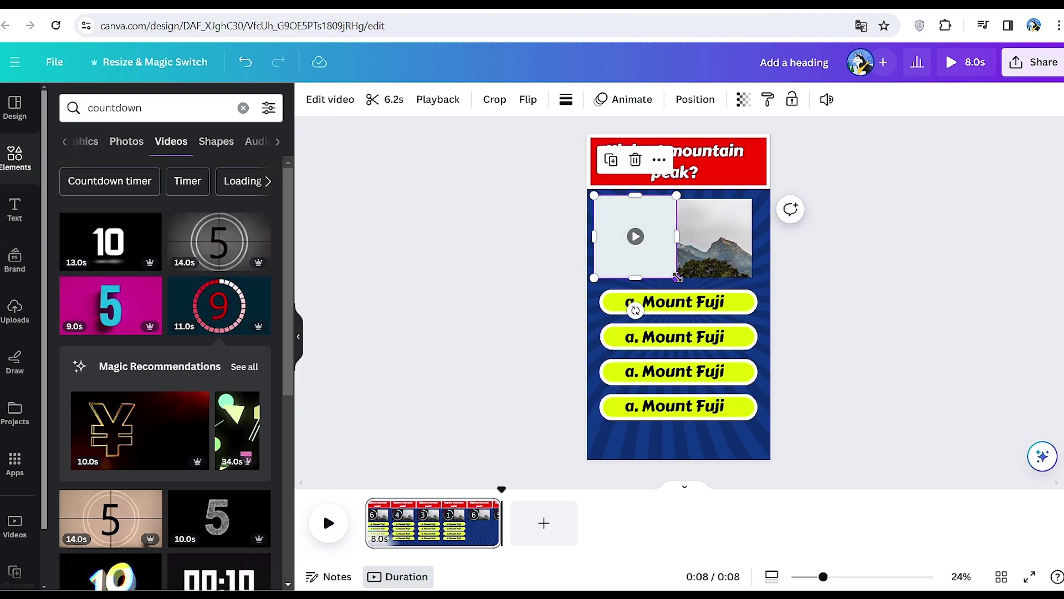
{"action": "left_click_drag", "start_coordinate": [677, 278], "coordinate": [652, 222]}
{"action": "right_click", "coordinate": [629, 221]}
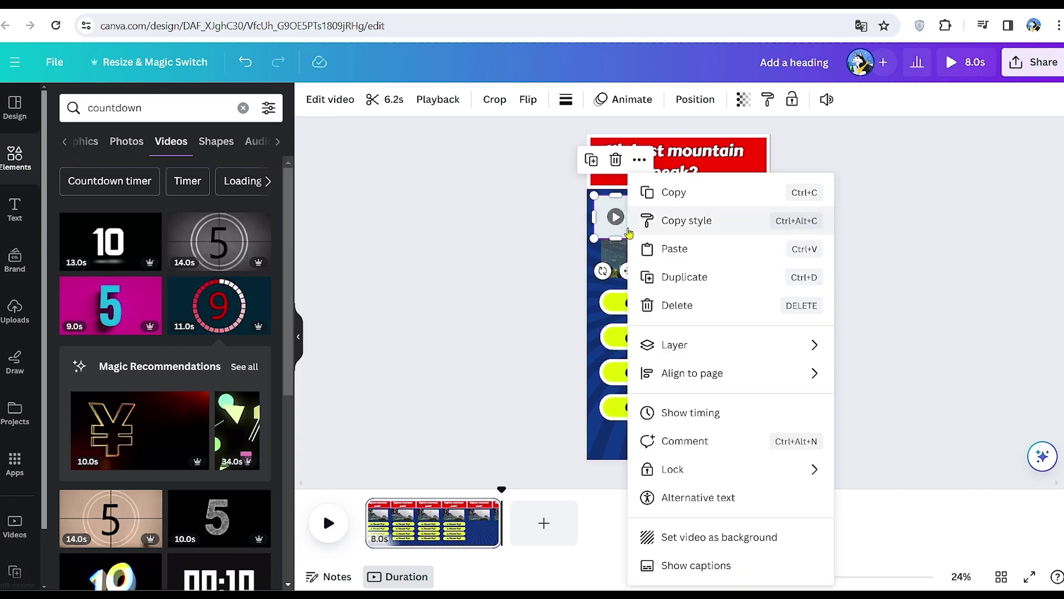
{"action": "left_click", "coordinate": [715, 415]}
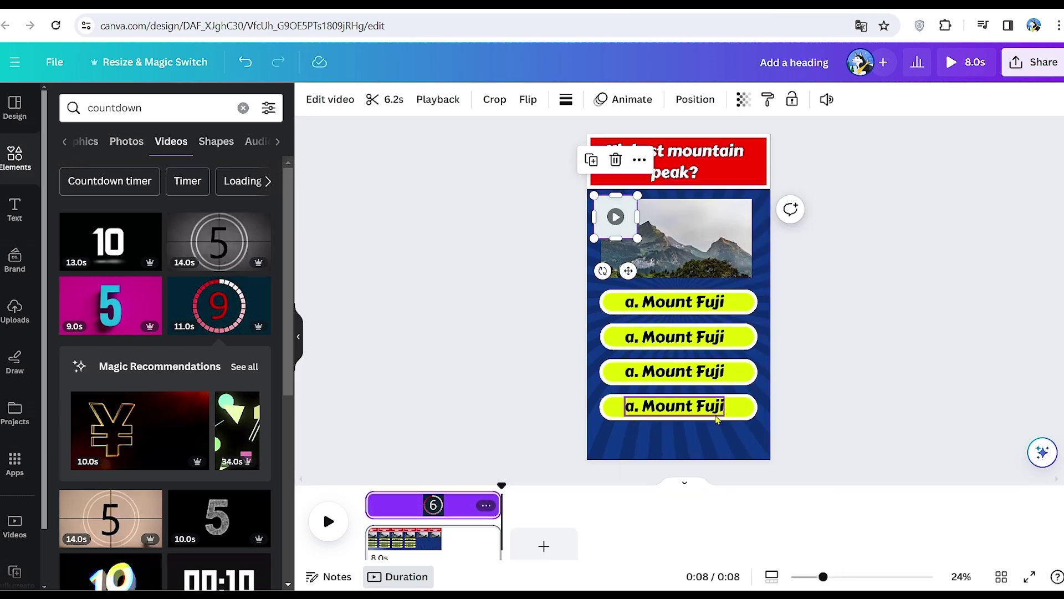
{"action": "left_click_drag", "start_coordinate": [498, 502], "coordinate": [464, 478]}
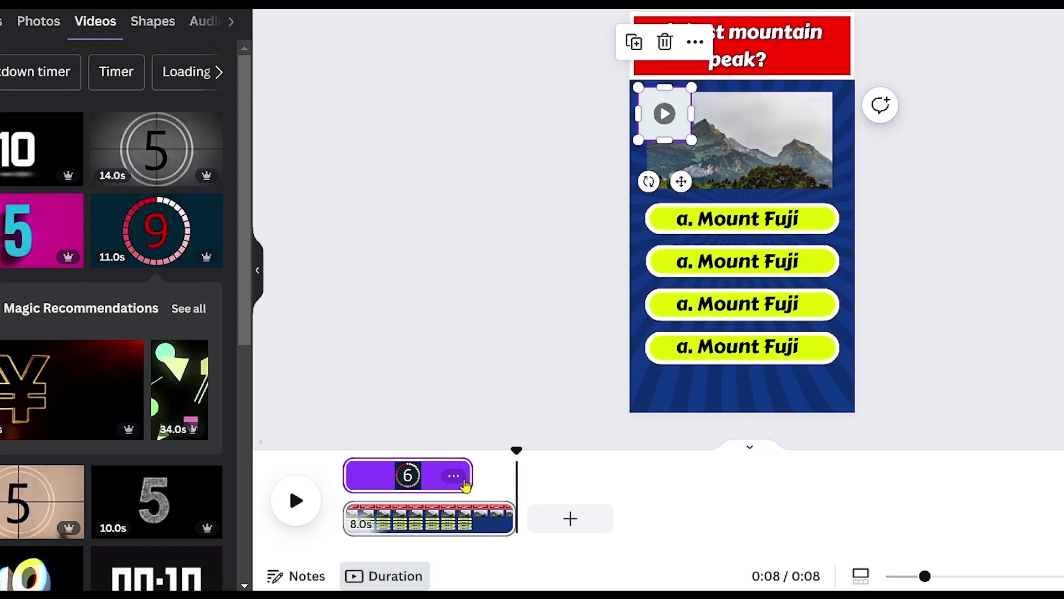
Step: Add a rectangle, turn it into an octagon, and size it to the first answer bar
{"action": "key", "text": "r"}
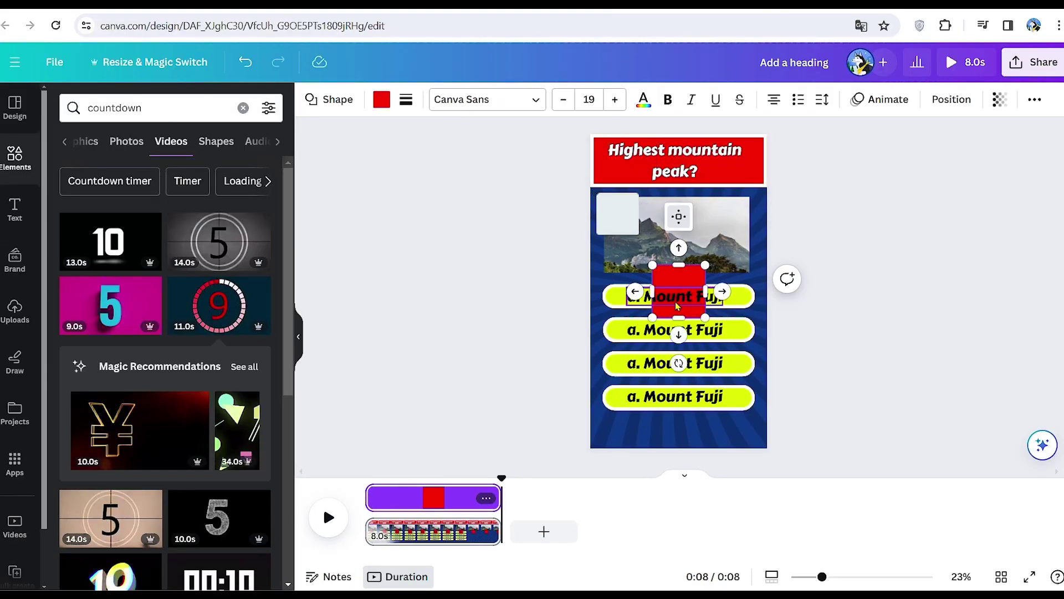
{"action": "left_click", "coordinate": [336, 99]}
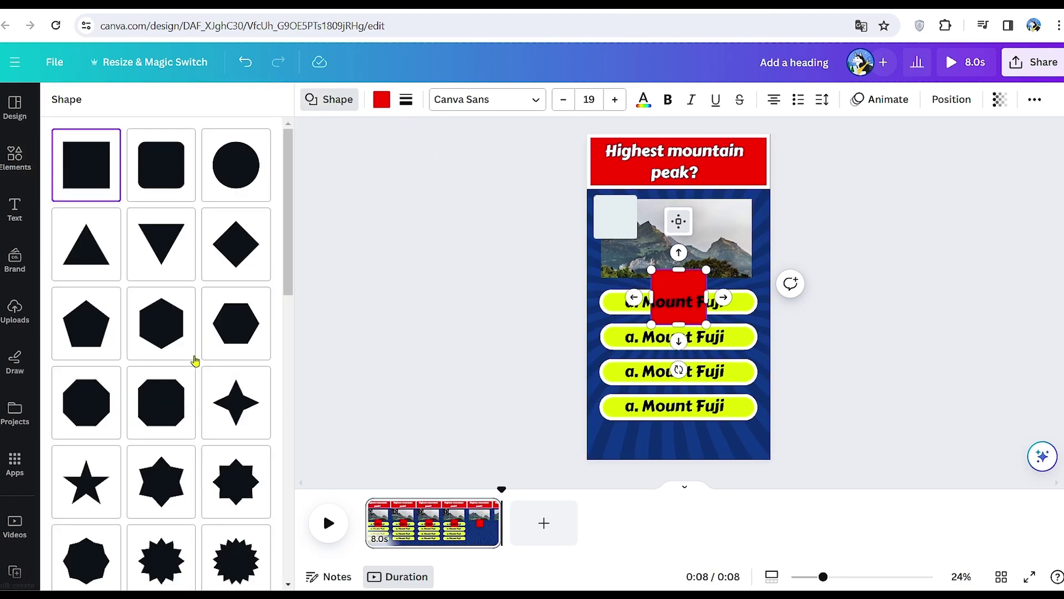
{"action": "left_click", "coordinate": [170, 407]}
{"action": "left_click_drag", "start_coordinate": [706, 297], "coordinate": [757, 297]}
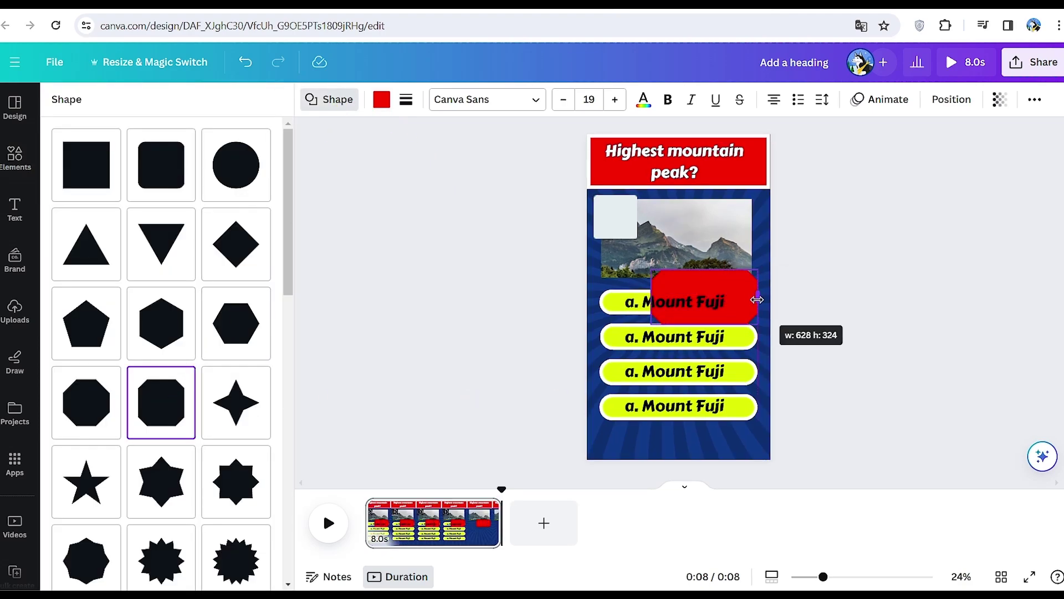
{"action": "left_click_drag", "start_coordinate": [651, 297], "coordinate": [600, 297]}
{"action": "left_click_drag", "start_coordinate": [681, 270], "coordinate": [681, 284]}
{"action": "left_click_drag", "start_coordinate": [678, 325], "coordinate": [679, 314]}
Step: Fill the octagon with green #1CFF00 and give it a thick solid border
{"action": "left_click", "coordinate": [381, 100]}
{"action": "left_click", "coordinate": [67, 185]}
{"action": "left_click", "coordinate": [128, 341]}
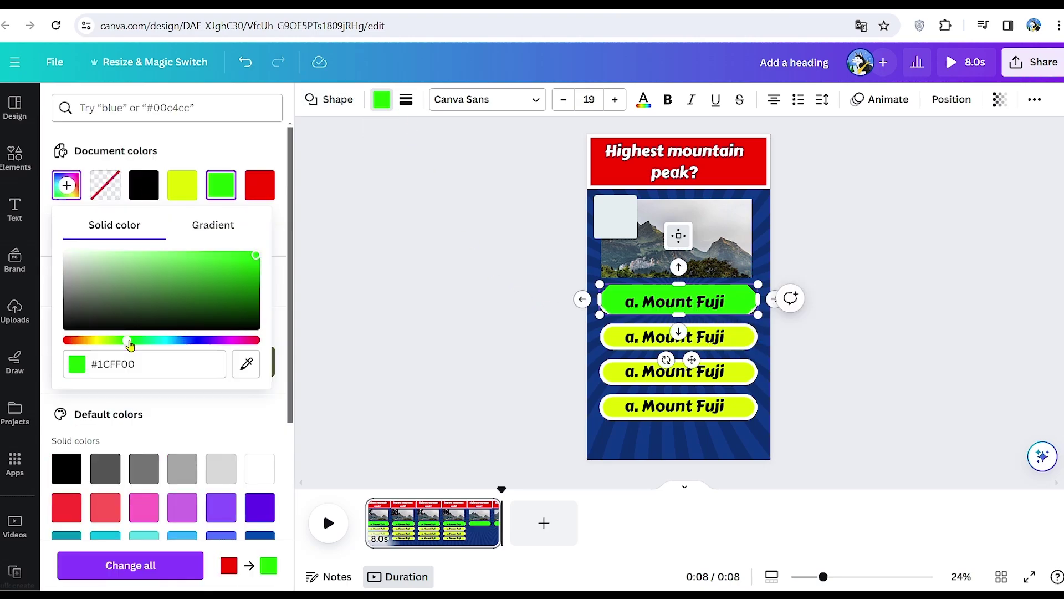
{"action": "left_click", "coordinate": [407, 99]}
{"action": "left_click", "coordinate": [470, 142]}
{"action": "left_click_drag", "start_coordinate": [411, 190], "coordinate": [449, 192]}
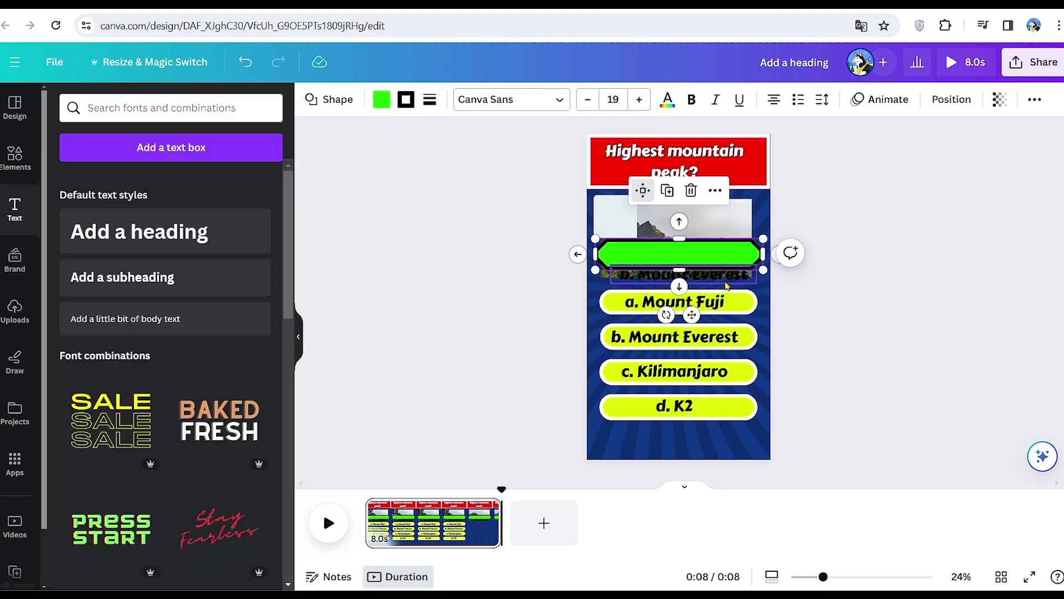
Step: Put the 'b. Mount Everest' text on the octagon and time both to appear only in the final ~1.7s
{"action": "left_click_drag", "start_coordinate": [725, 273], "coordinate": [723, 258]}
{"action": "left_click", "coordinate": [825, 324]}
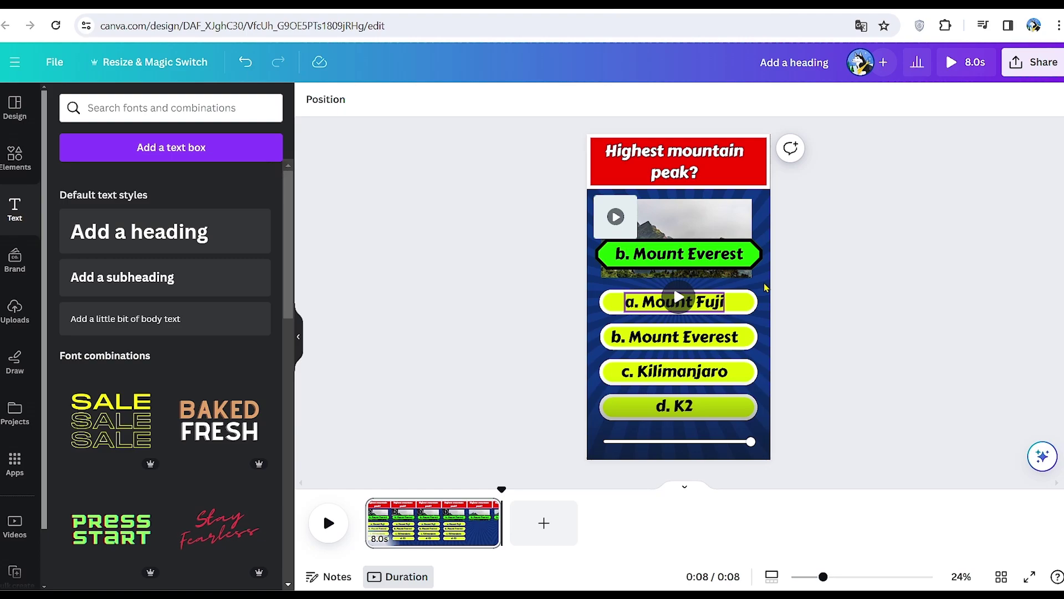
{"action": "left_click", "coordinate": [709, 264]}
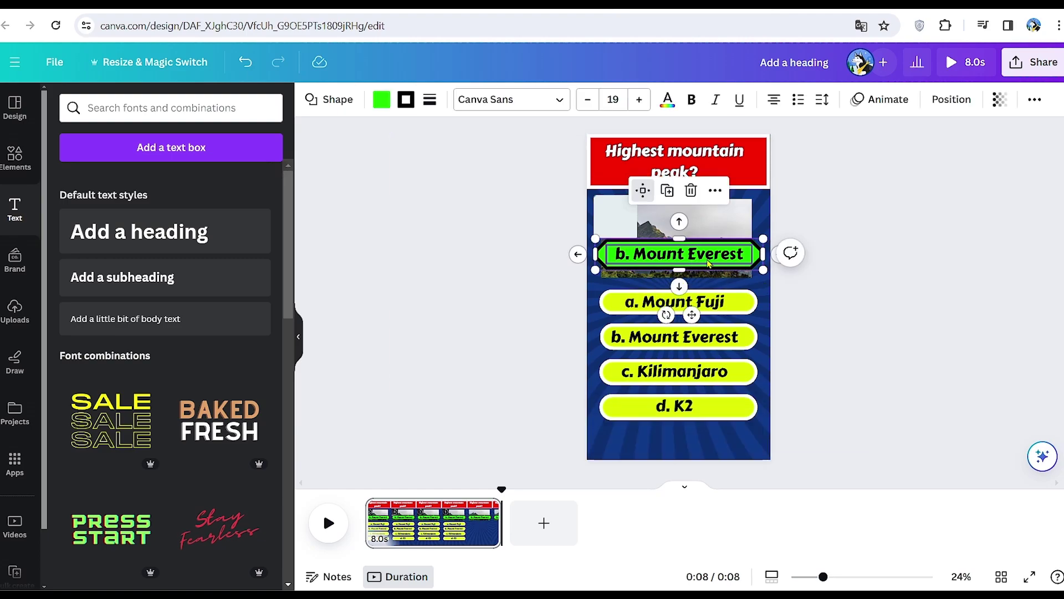
{"action": "left_click", "coordinate": [741, 259], "text": "shift"}
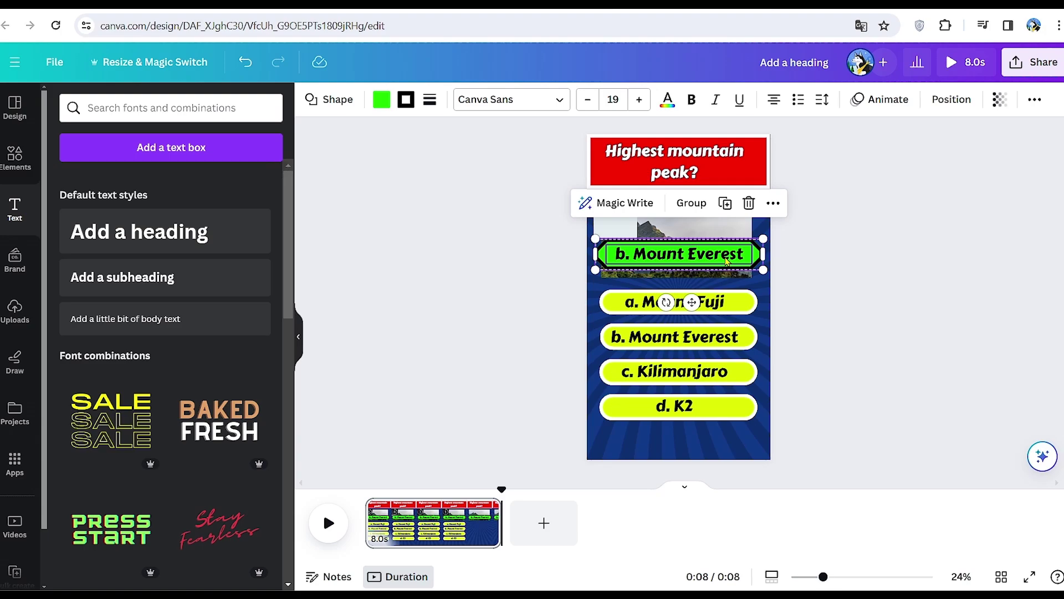
{"action": "right_click", "coordinate": [727, 261]}
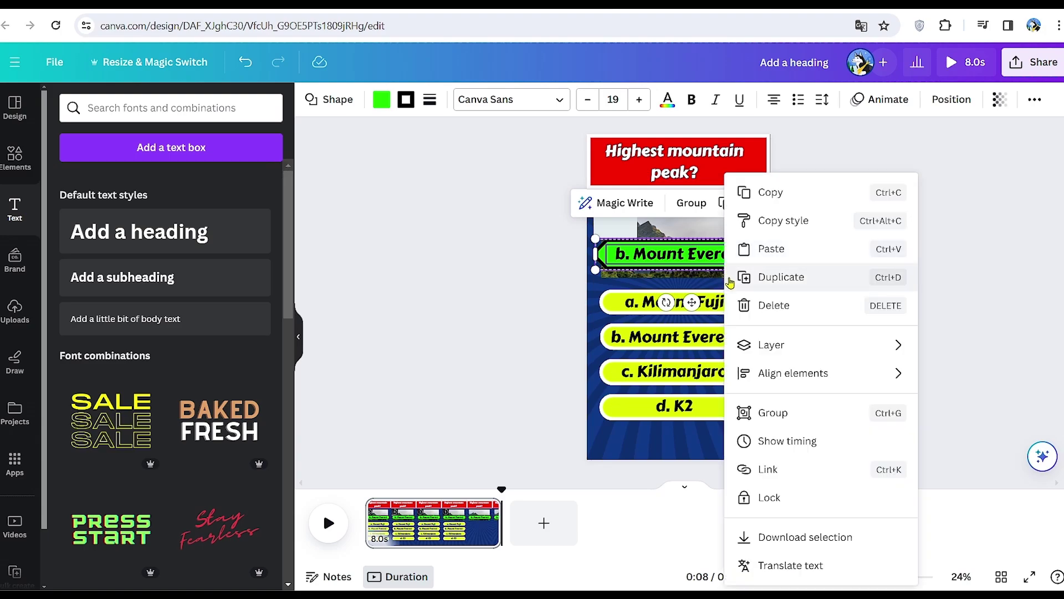
{"action": "left_click", "coordinate": [793, 440]}
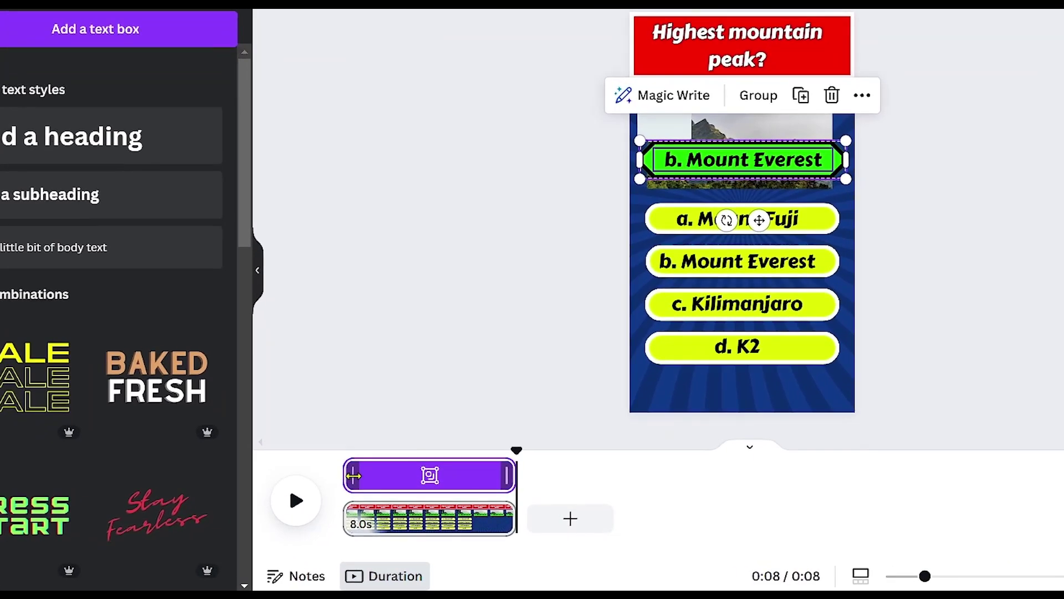
{"action": "left_click_drag", "start_coordinate": [367, 497], "coordinate": [483, 484]}
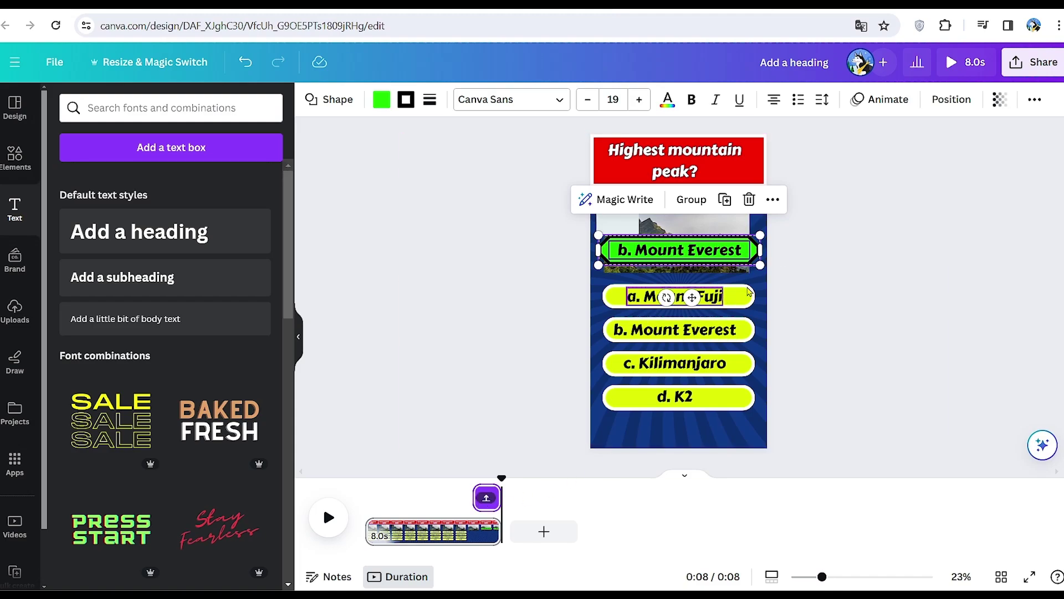
Step: Apply the Tumble animation to the answer reveal on enter and exit, at minimum intensity
{"action": "left_click", "coordinate": [872, 105]}
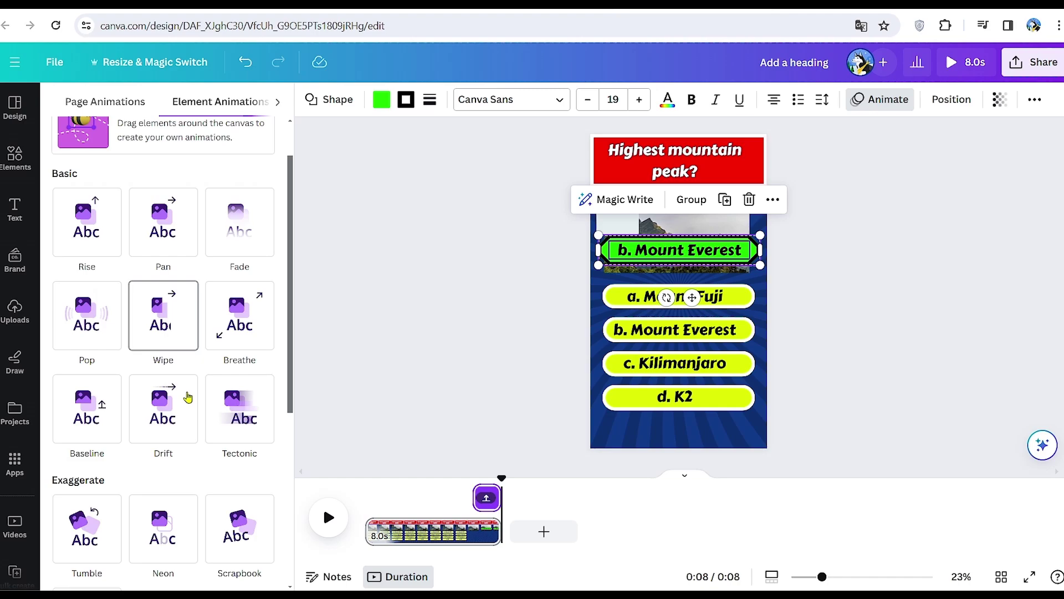
{"action": "scroll", "coordinate": [89, 360], "scroll_direction": "down", "scroll_amount": 4}
{"action": "left_click", "coordinate": [87, 393]}
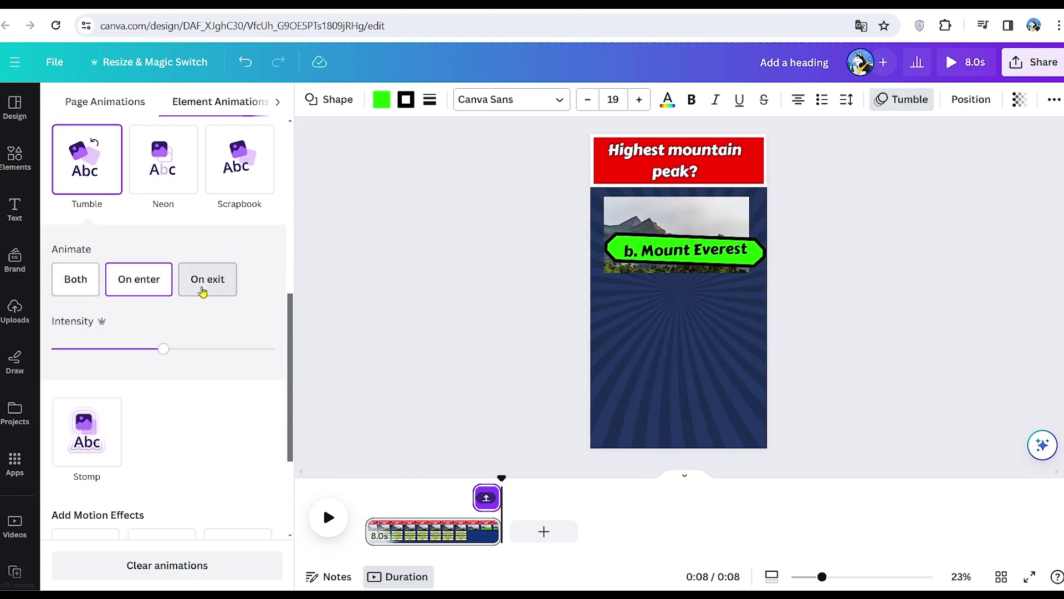
{"action": "left_click", "coordinate": [78, 282]}
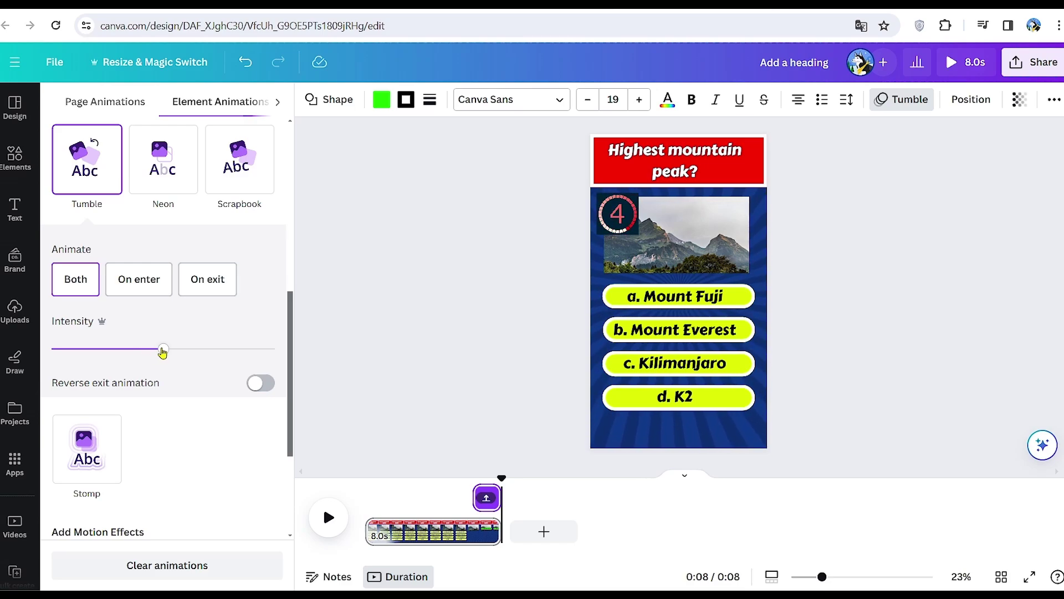
{"action": "left_click_drag", "start_coordinate": [162, 351], "coordinate": [48, 357]}
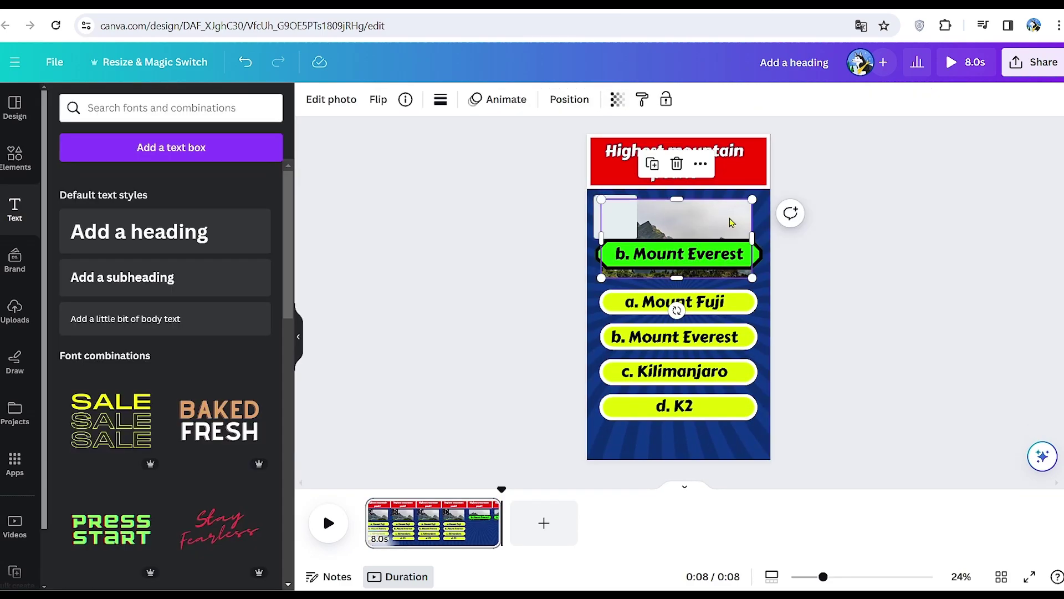
Step: Give the mountain photo a Fade animation on enter and exit with lowered speed
{"action": "left_click", "coordinate": [507, 102]}
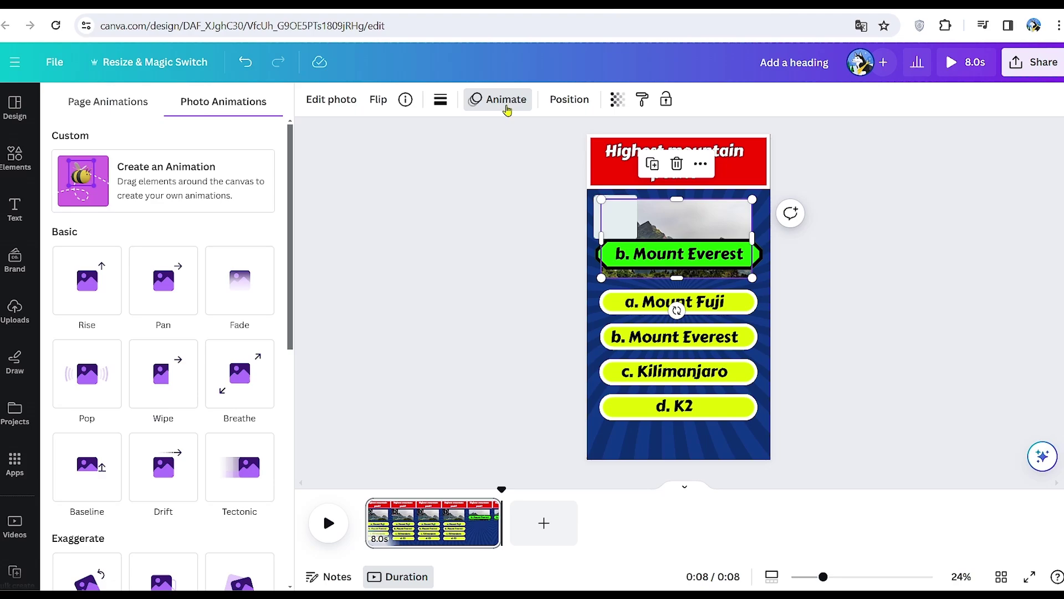
{"action": "left_click", "coordinate": [246, 284]}
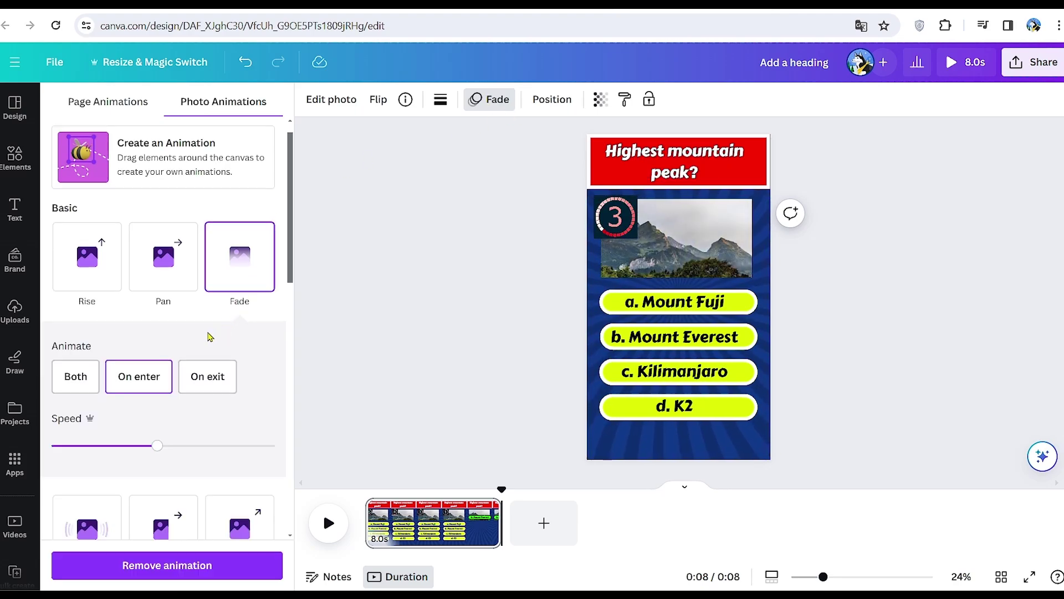
{"action": "left_click", "coordinate": [78, 377]}
{"action": "scroll", "coordinate": [157, 406], "scroll_direction": "down", "scroll_amount": 1}
{"action": "left_click_drag", "start_coordinate": [157, 406], "coordinate": [48, 406]}
Step: Apply the Flicker motion effect to the countdown timer clip
{"action": "left_click", "coordinate": [632, 201]}
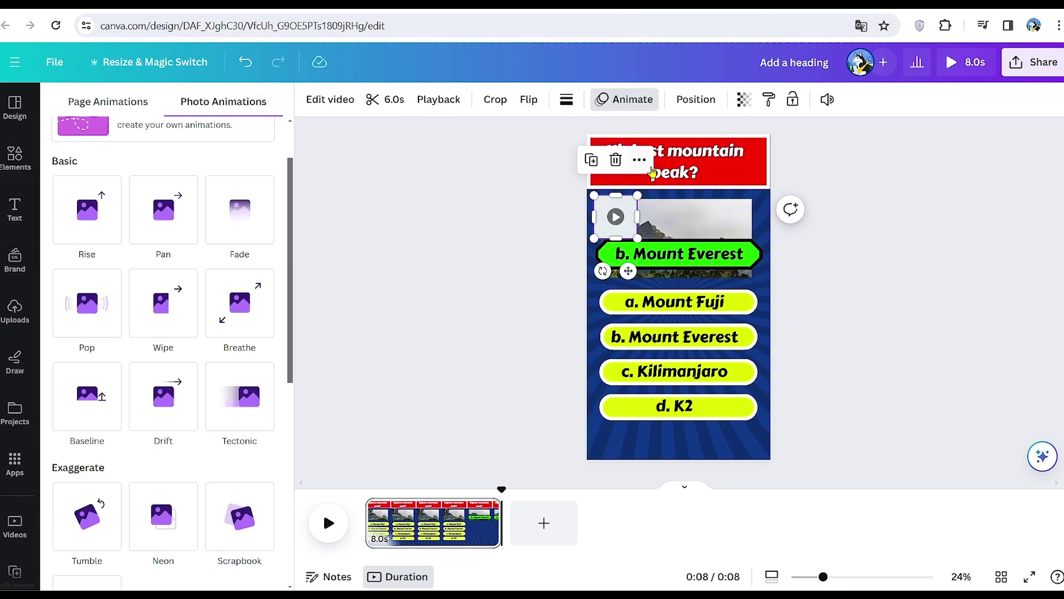
{"action": "left_click", "coordinate": [632, 99]}
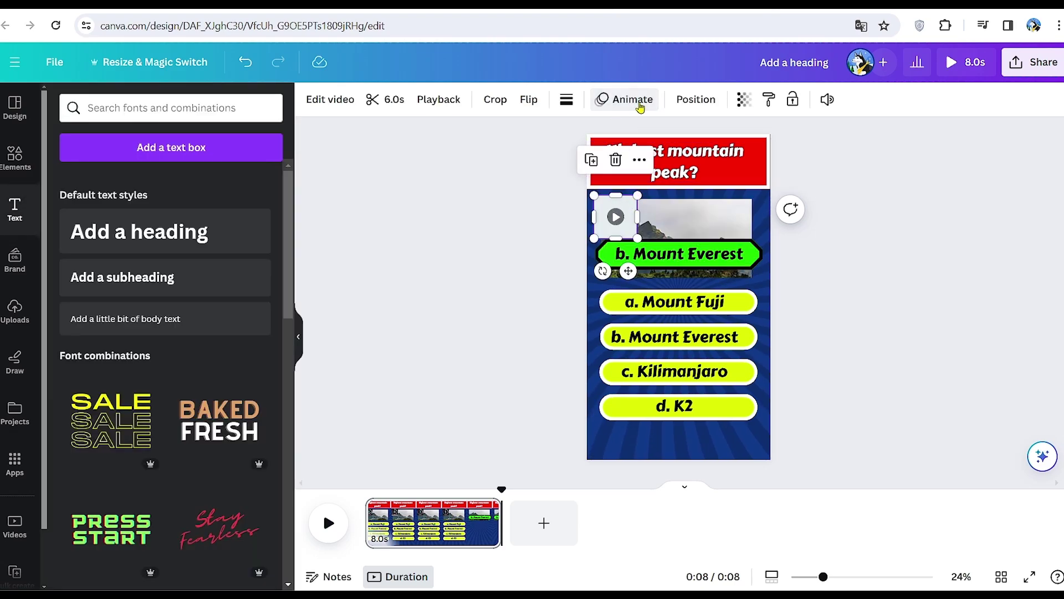
{"action": "left_click", "coordinate": [640, 100]}
{"action": "scroll", "coordinate": [221, 271], "scroll_direction": "down", "scroll_amount": 8}
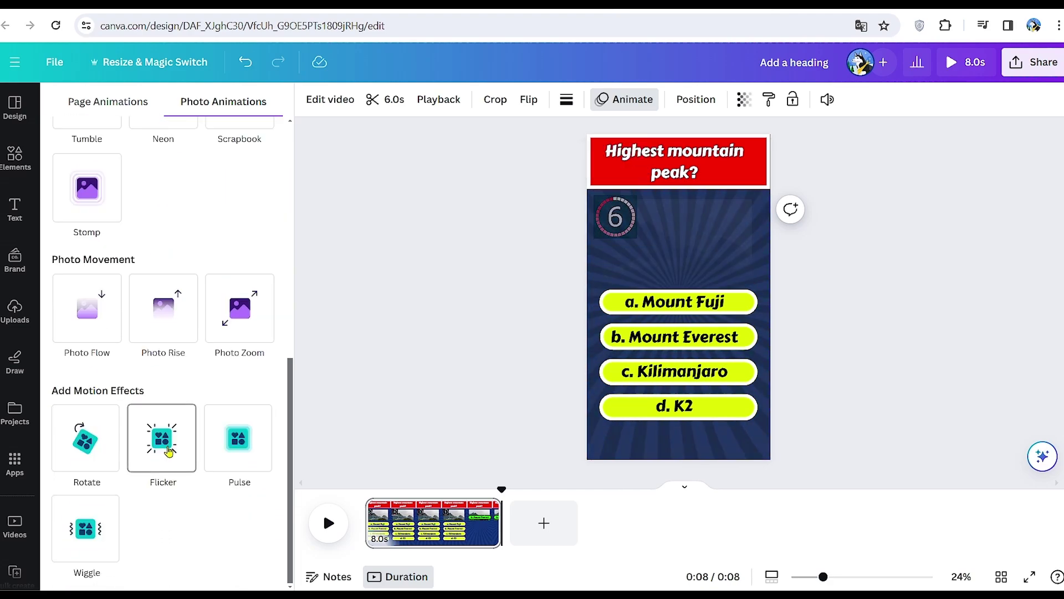
{"action": "left_click", "coordinate": [169, 450]}
{"action": "left_click", "coordinate": [678, 156]}
Step: Check the question heading's text animation options, then deselect the heading
{"action": "left_click", "coordinate": [839, 102]}
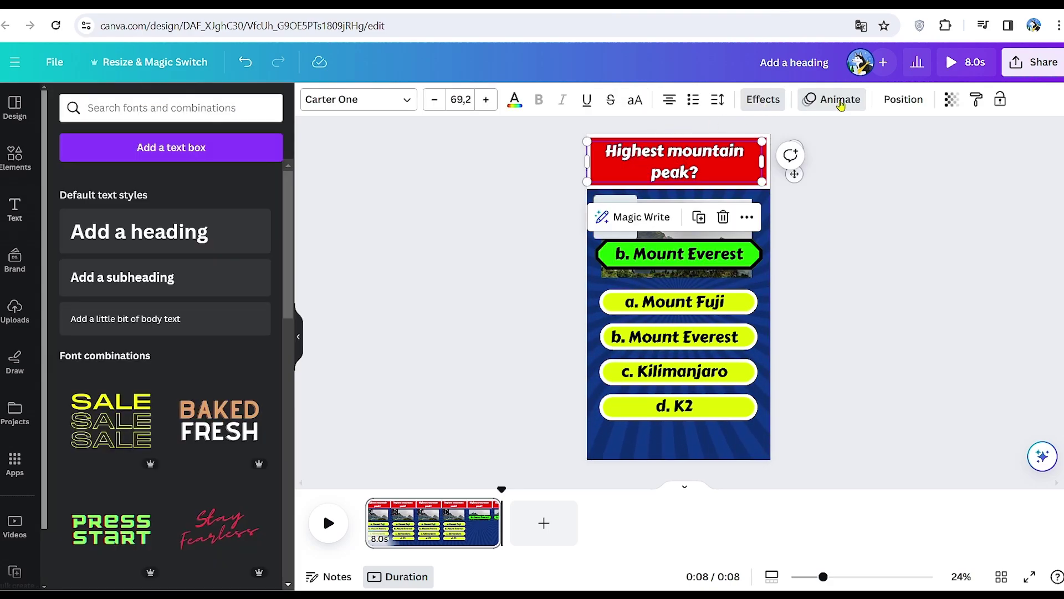
{"action": "left_click", "coordinate": [839, 103]}
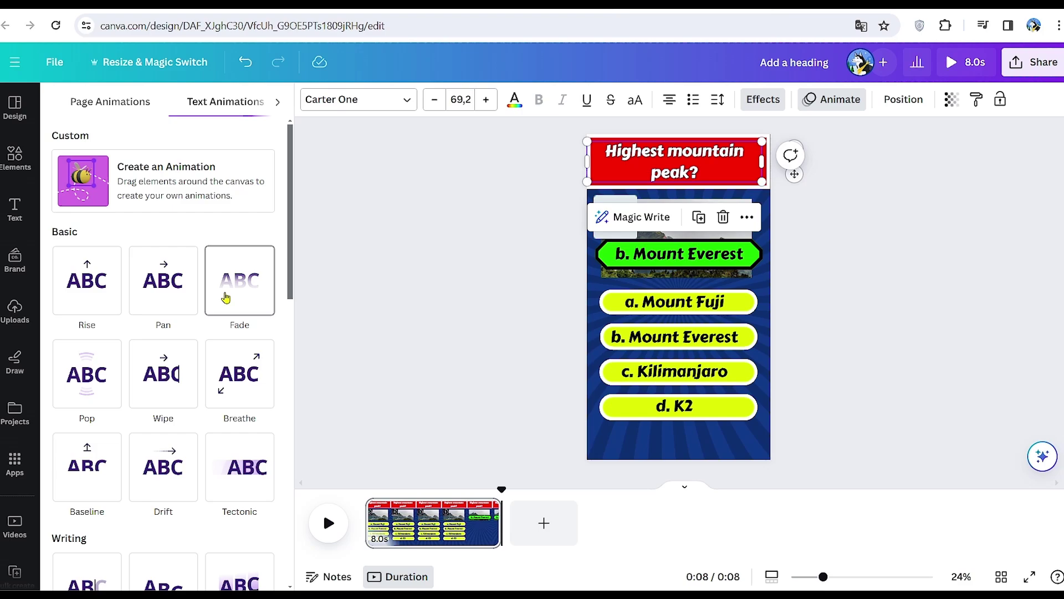
{"action": "left_click", "coordinate": [892, 315]}
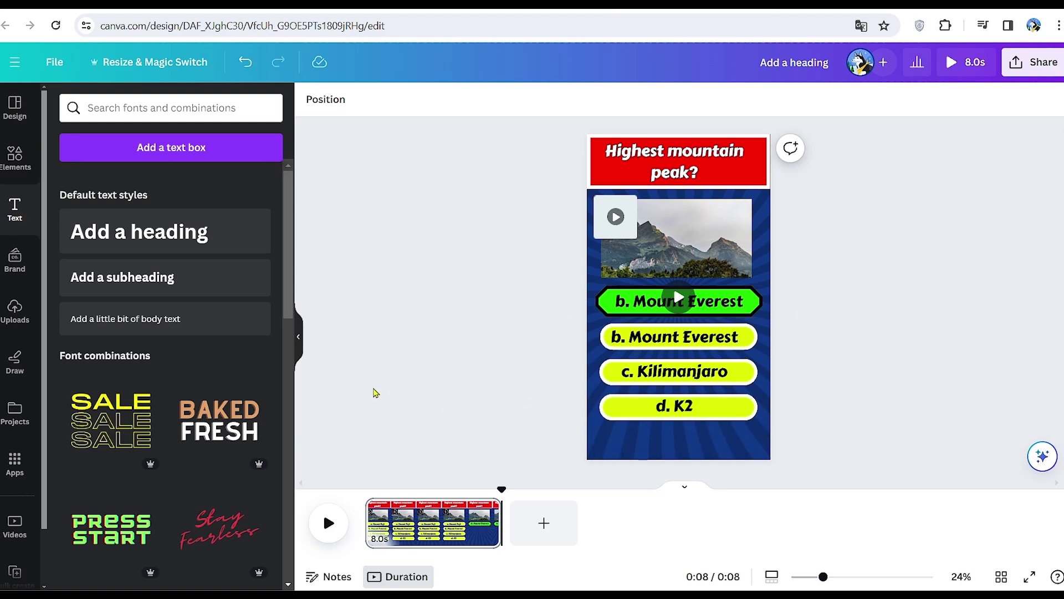
Step: Open the Bulk create app to Enter data manually and select quiz table A1:G62 to copy
{"action": "left_click", "coordinate": [15, 466]}
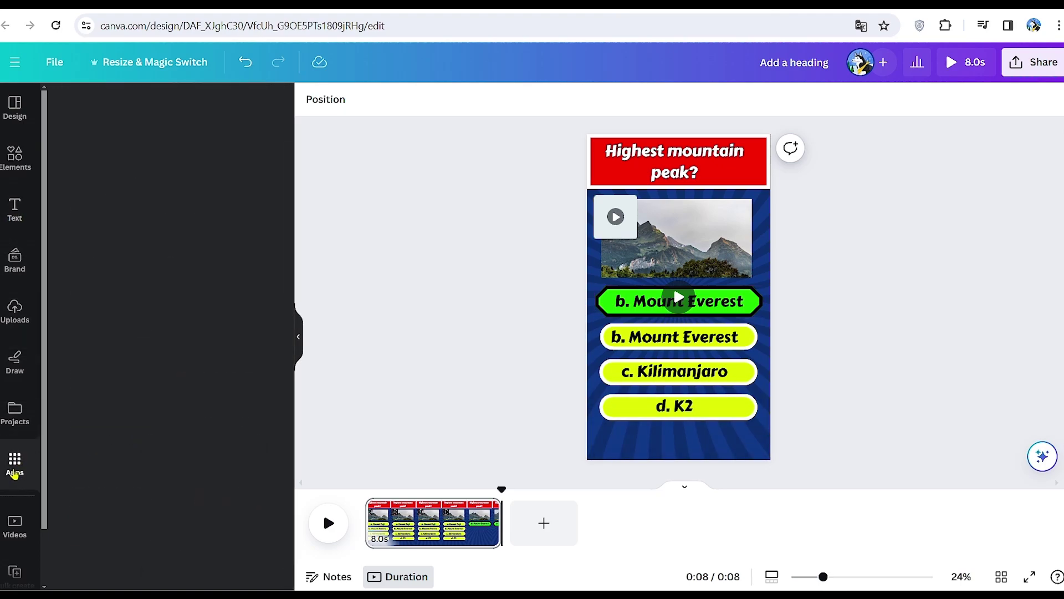
{"action": "left_click", "coordinate": [127, 111]}
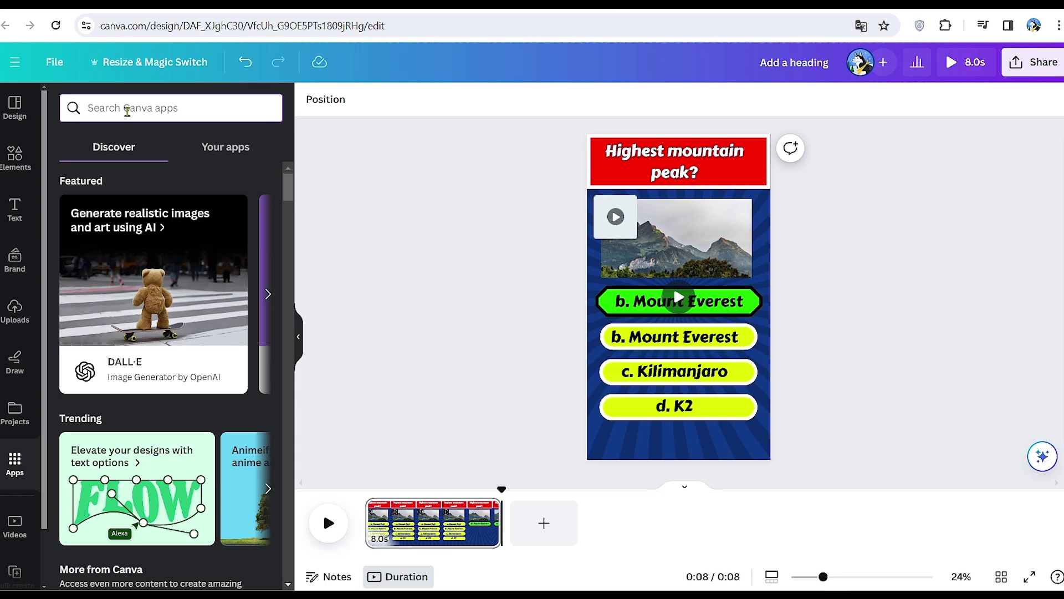
{"action": "type", "text": "bulk create"}
{"action": "key", "text": "Return"}
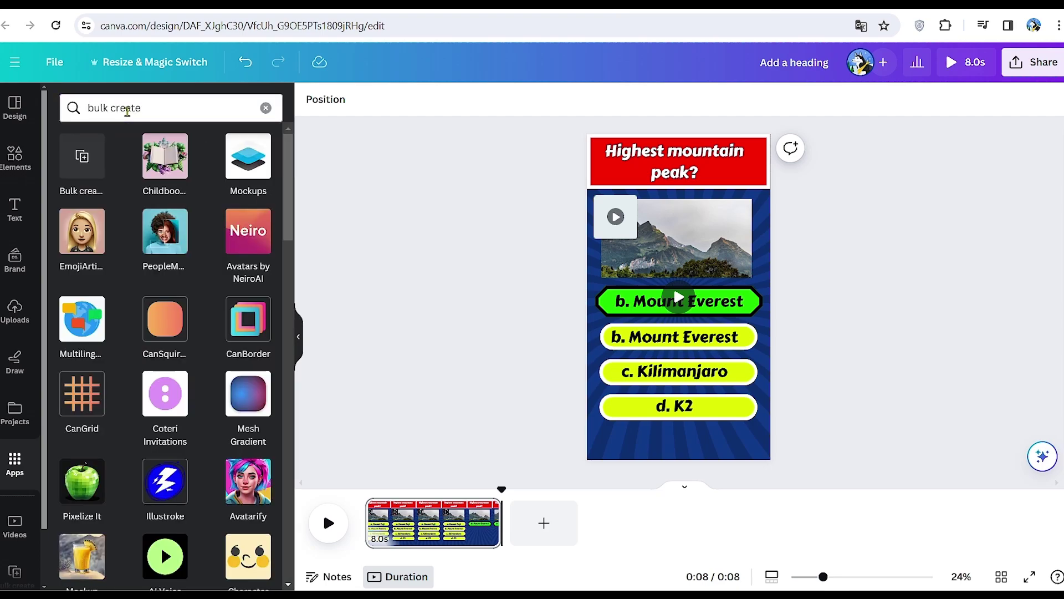
{"action": "left_click", "coordinate": [81, 162]}
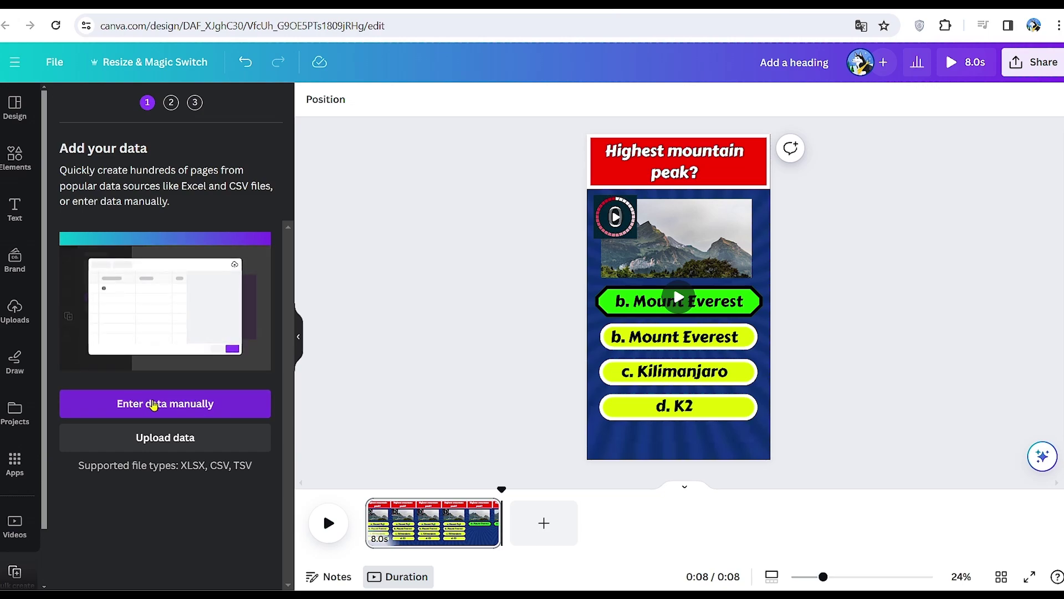
{"action": "left_click", "coordinate": [155, 405]}
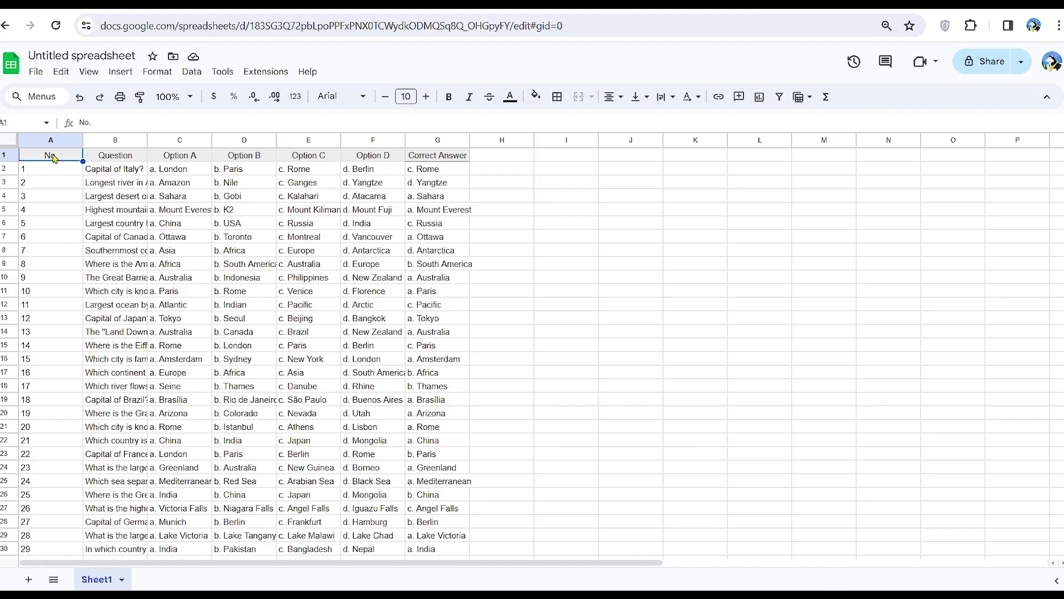
{"action": "left_click_drag", "start_coordinate": [50, 158], "coordinate": [448, 556]}
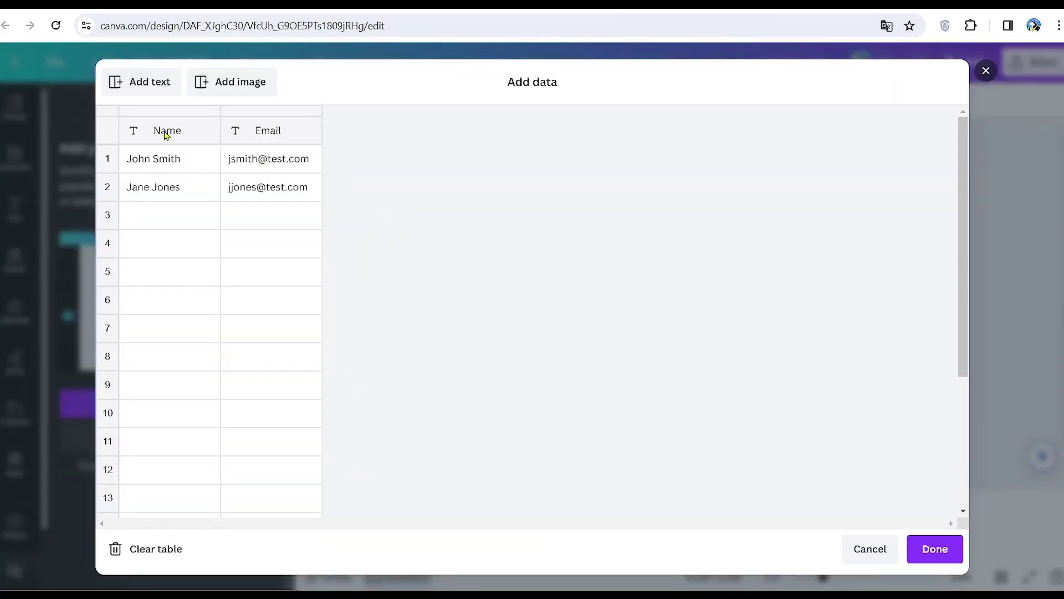
Step: Paste the copied quiz rows into the Add data table, verify row 100, and confirm with Done
{"action": "right_click", "coordinate": [149, 132]}
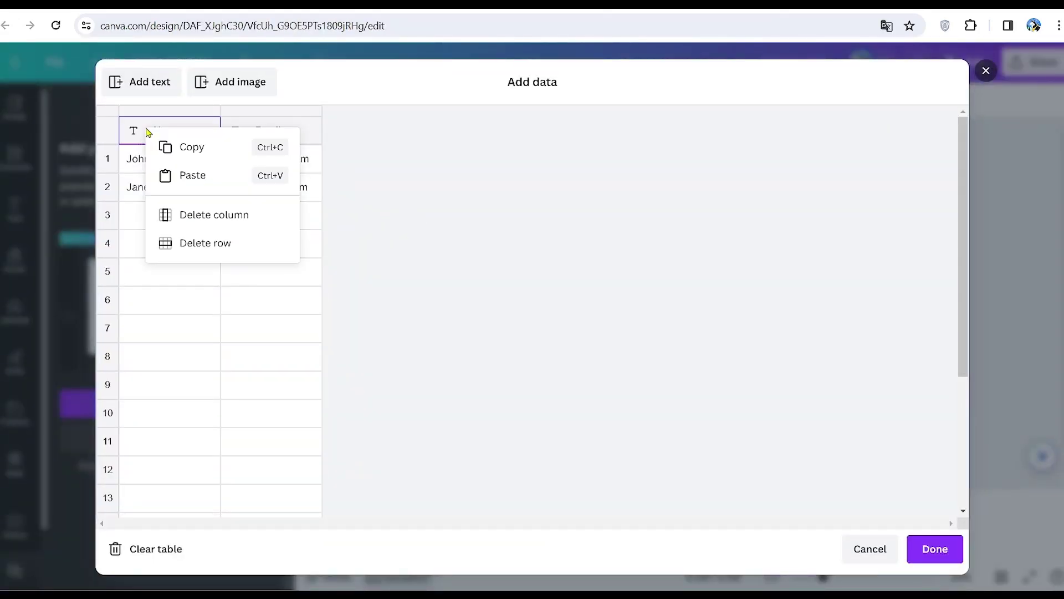
{"action": "left_click", "coordinate": [224, 178]}
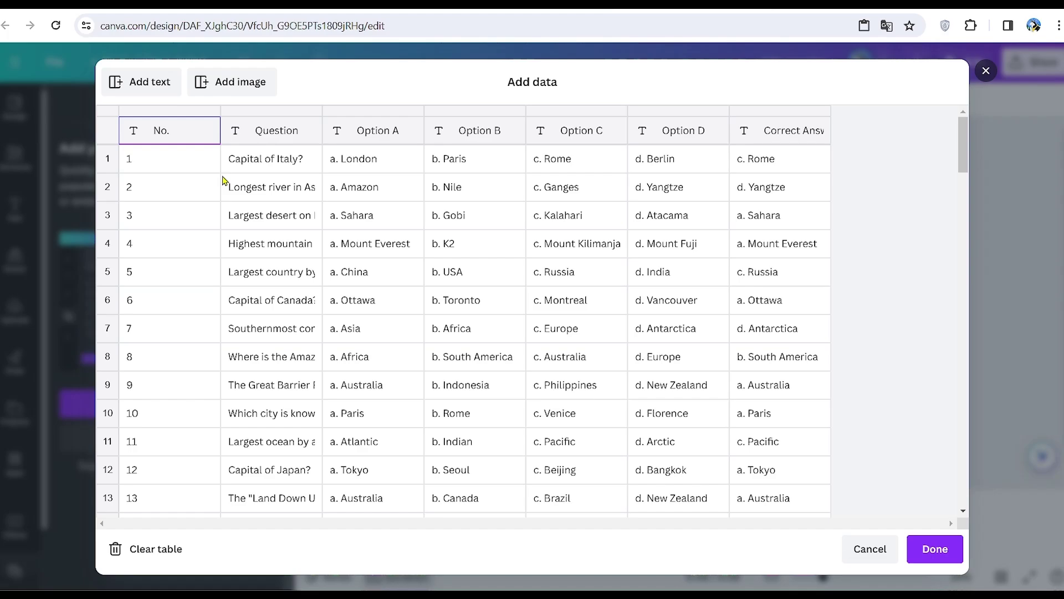
{"action": "scroll", "coordinate": [252, 277], "scroll_direction": "down", "scroll_amount": 4}
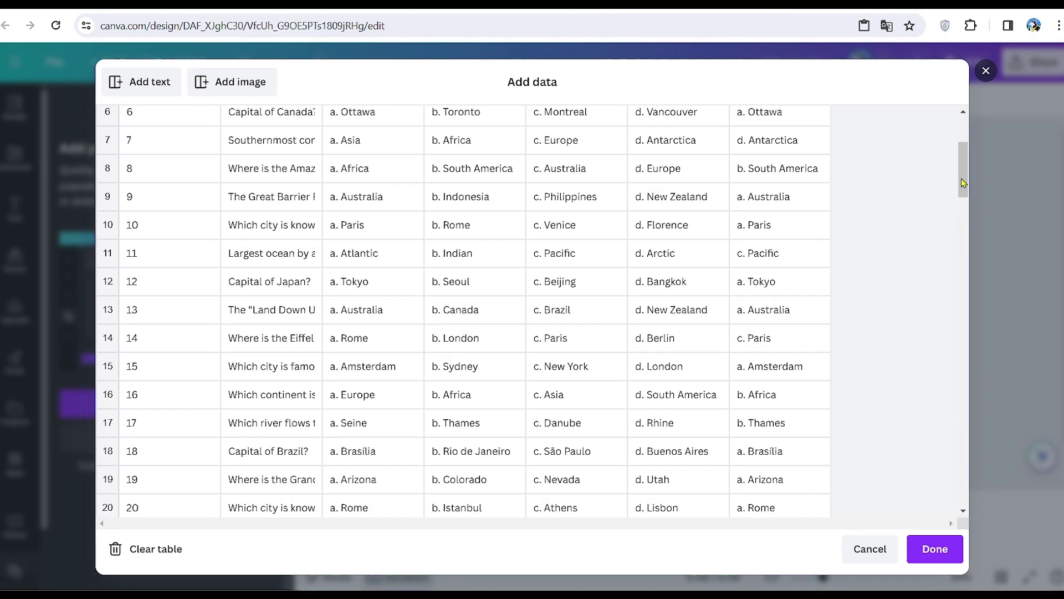
{"action": "left_click_drag", "start_coordinate": [963, 233], "coordinate": [956, 510]}
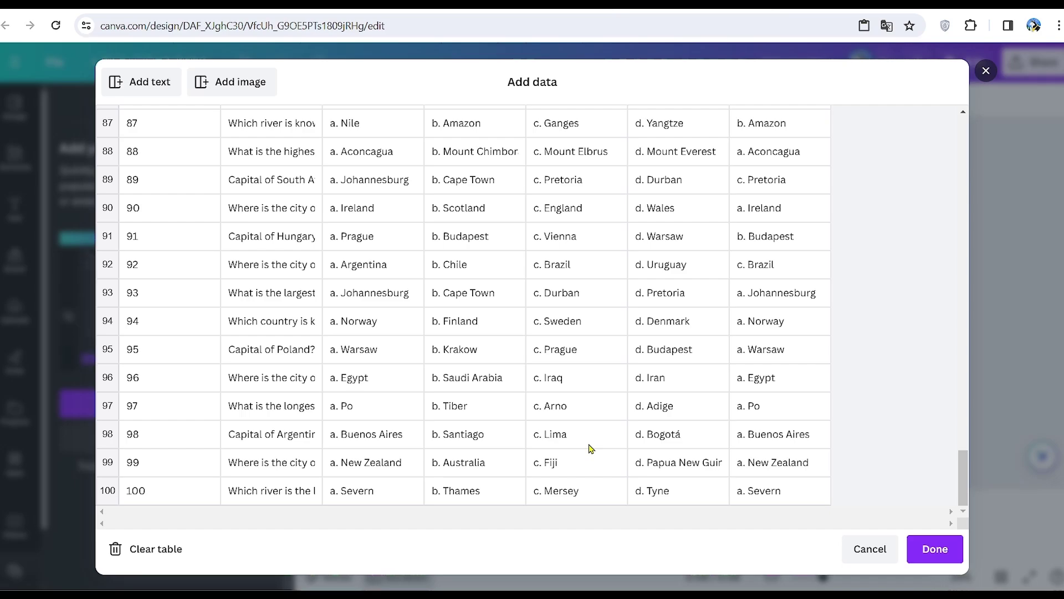
{"action": "left_click", "coordinate": [935, 549]}
Step: Link the question heading to Question and the green answer box to Correct Answer
{"action": "scroll", "coordinate": [277, 410], "scroll_direction": "down", "scroll_amount": 3}
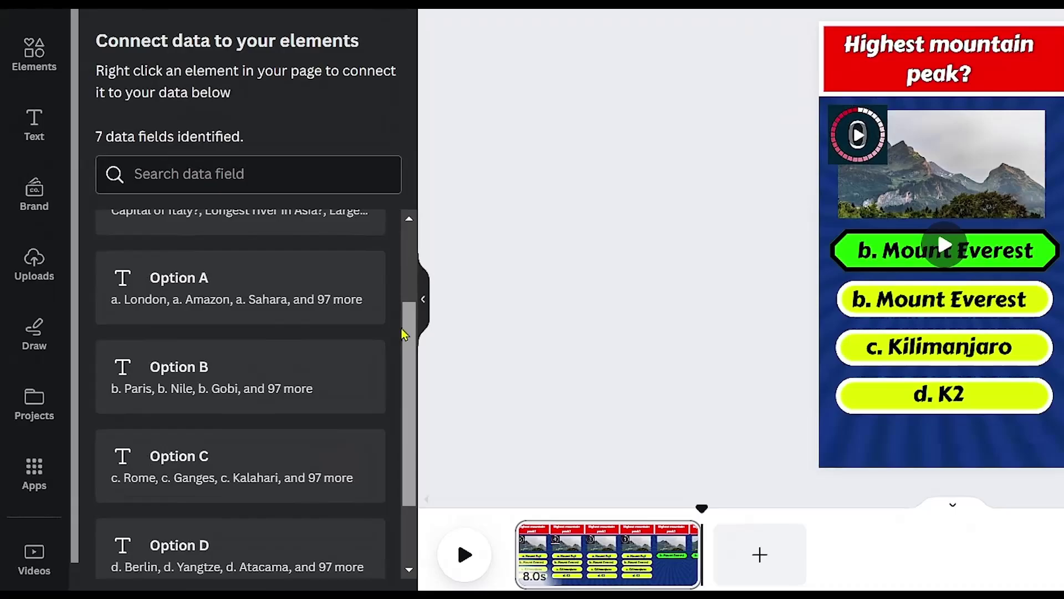
{"action": "scroll", "coordinate": [397, 416], "scroll_direction": "up", "scroll_amount": 5}
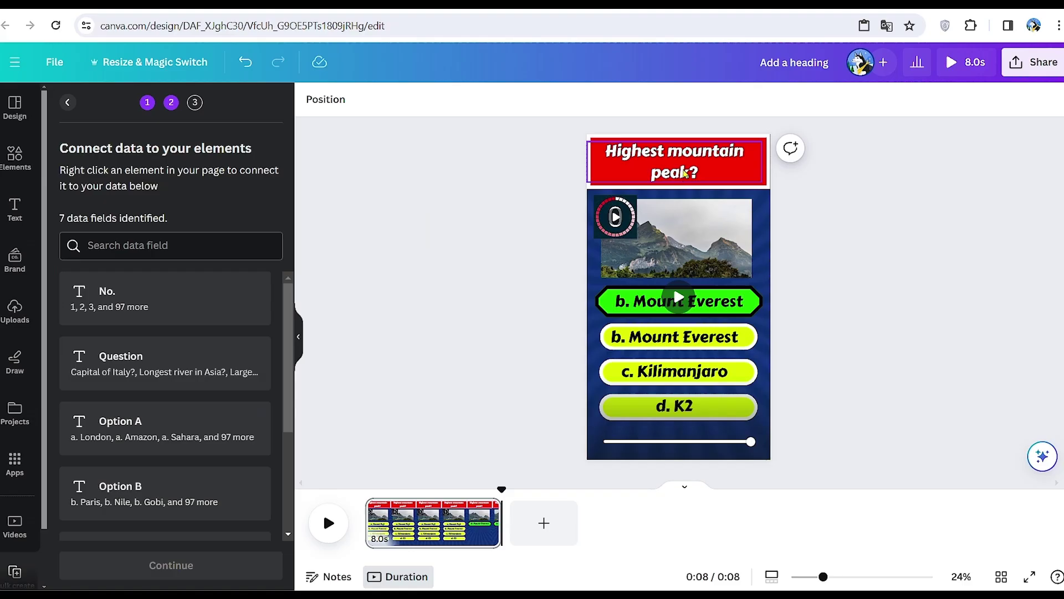
{"action": "left_click", "coordinate": [685, 164]}
{"action": "right_click", "coordinate": [685, 165]}
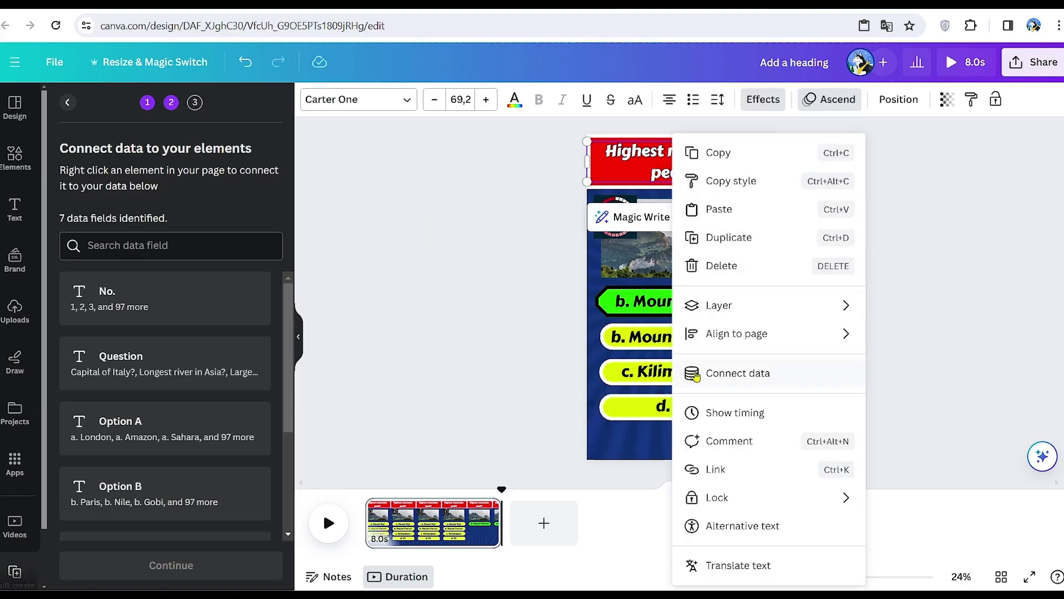
{"action": "left_click", "coordinate": [731, 375]}
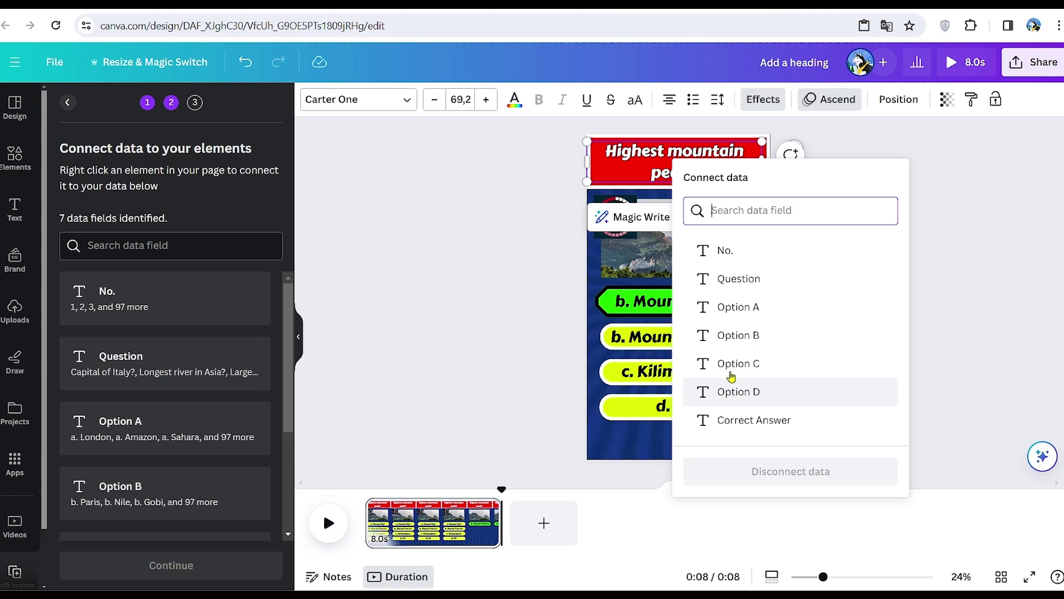
{"action": "left_click", "coordinate": [746, 281]}
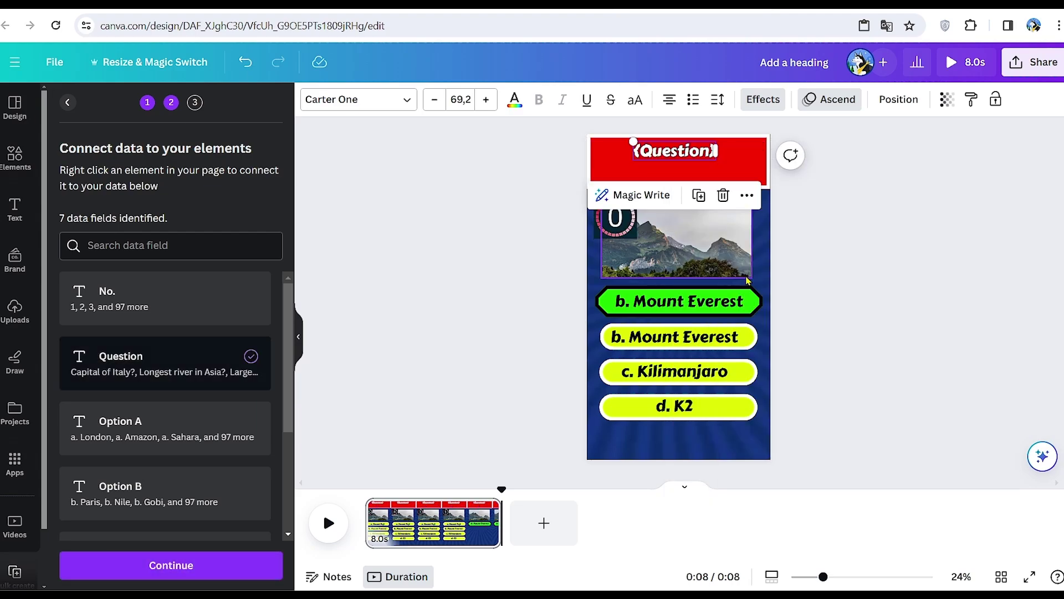
{"action": "scroll", "coordinate": [139, 327], "scroll_direction": "down", "scroll_amount": 2}
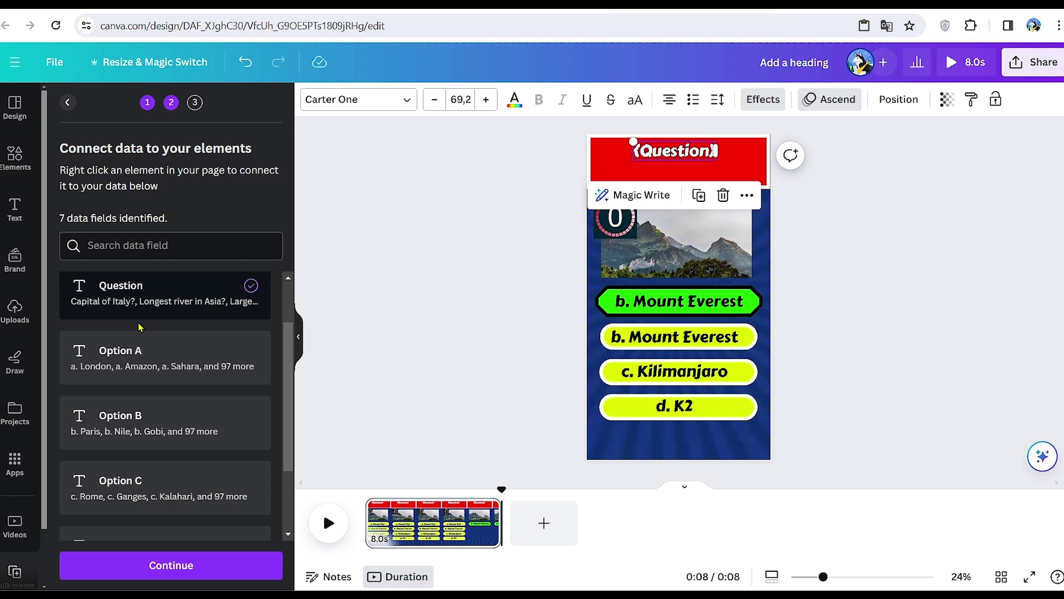
{"action": "right_click", "coordinate": [711, 337]}
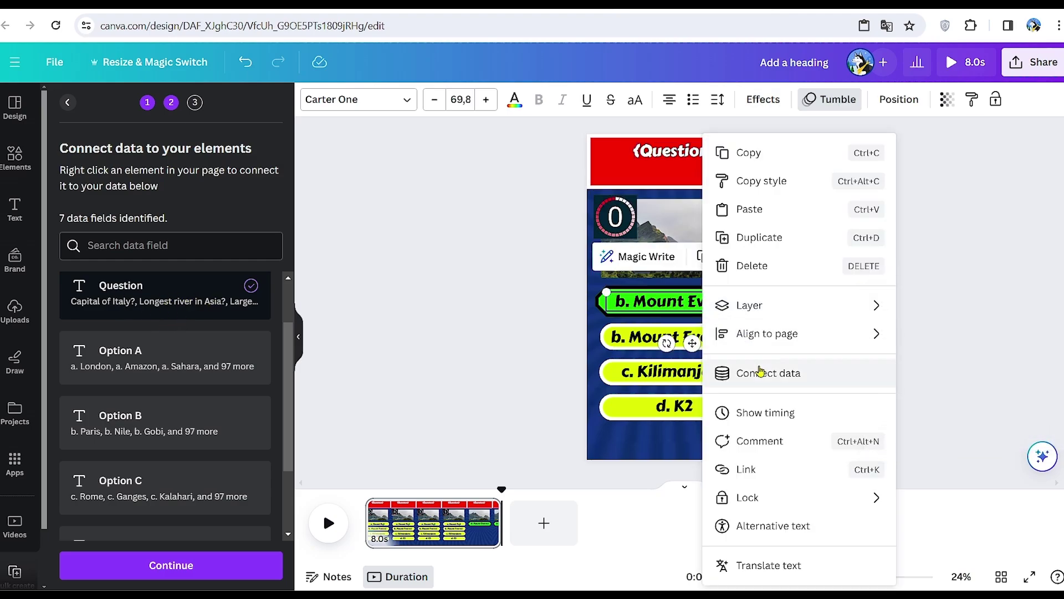
{"action": "left_click", "coordinate": [728, 371]}
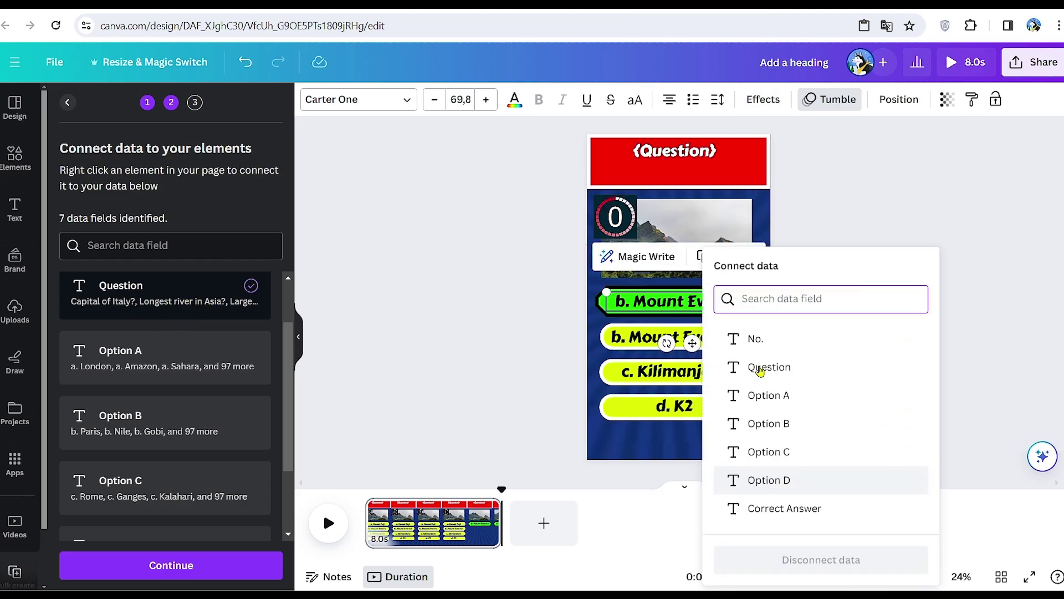
{"action": "left_click", "coordinate": [795, 510]}
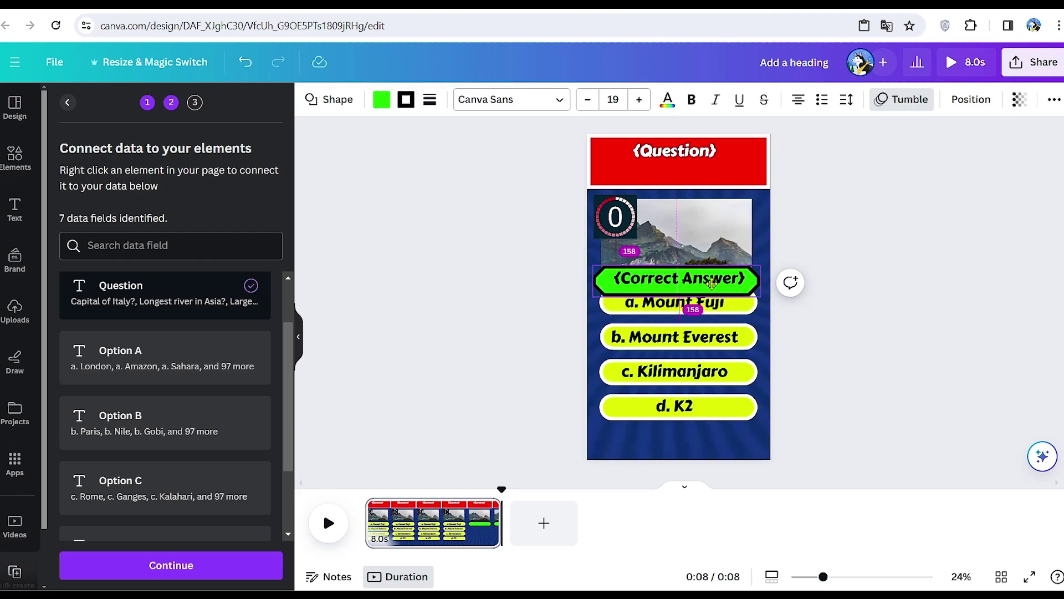
Step: Link the four answer options (Mount Fuji, Mount Everest, Kilimanjaro, K2) to Option A–D
{"action": "right_click", "coordinate": [707, 302]}
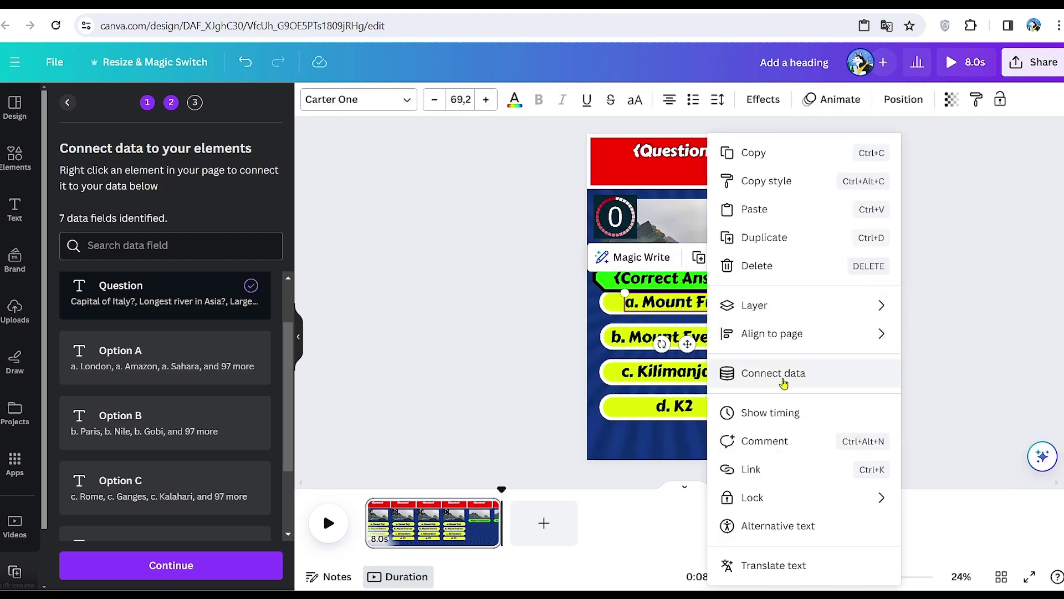
{"action": "left_click", "coordinate": [754, 376]}
{"action": "left_click", "coordinate": [786, 394]}
{"action": "left_click", "coordinate": [693, 336]}
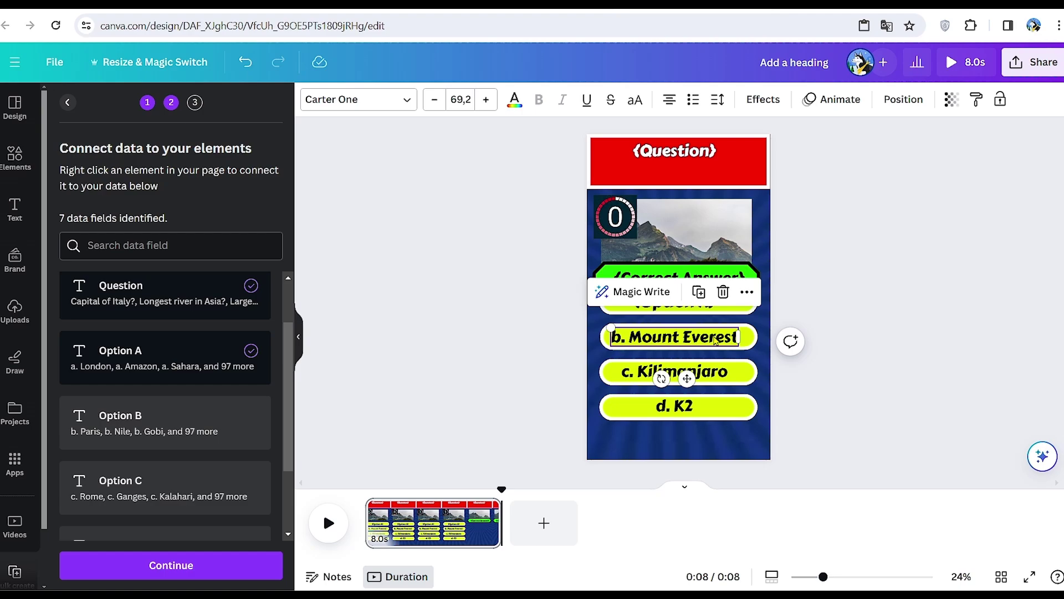
{"action": "right_click", "coordinate": [712, 336]}
{"action": "left_click", "coordinate": [726, 371]}
{"action": "left_click", "coordinate": [775, 424]}
{"action": "left_click", "coordinate": [682, 371]}
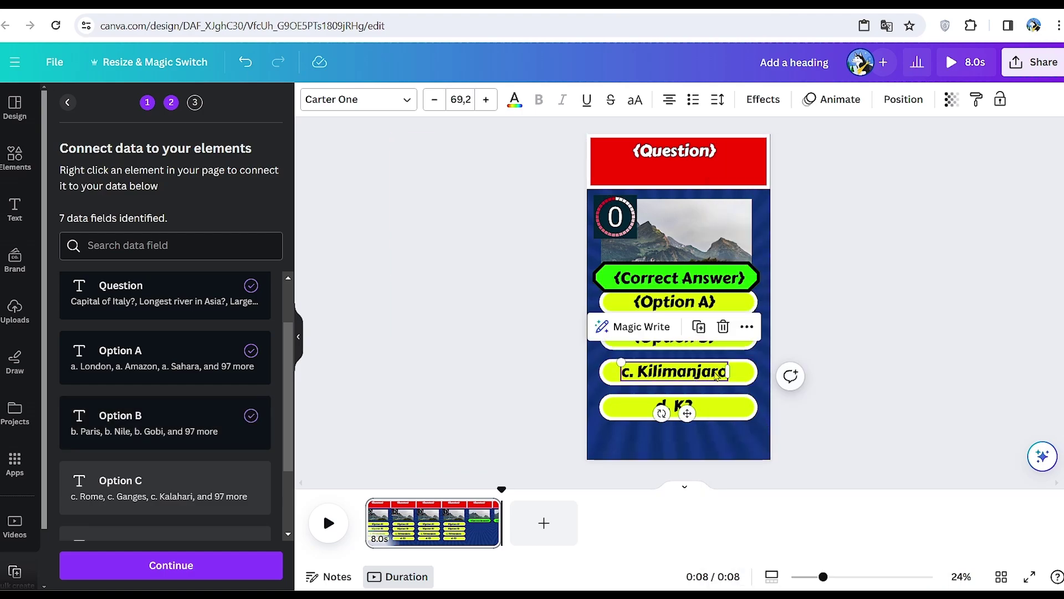
{"action": "right_click", "coordinate": [714, 372]}
{"action": "left_click", "coordinate": [754, 371]}
{"action": "left_click", "coordinate": [791, 453]}
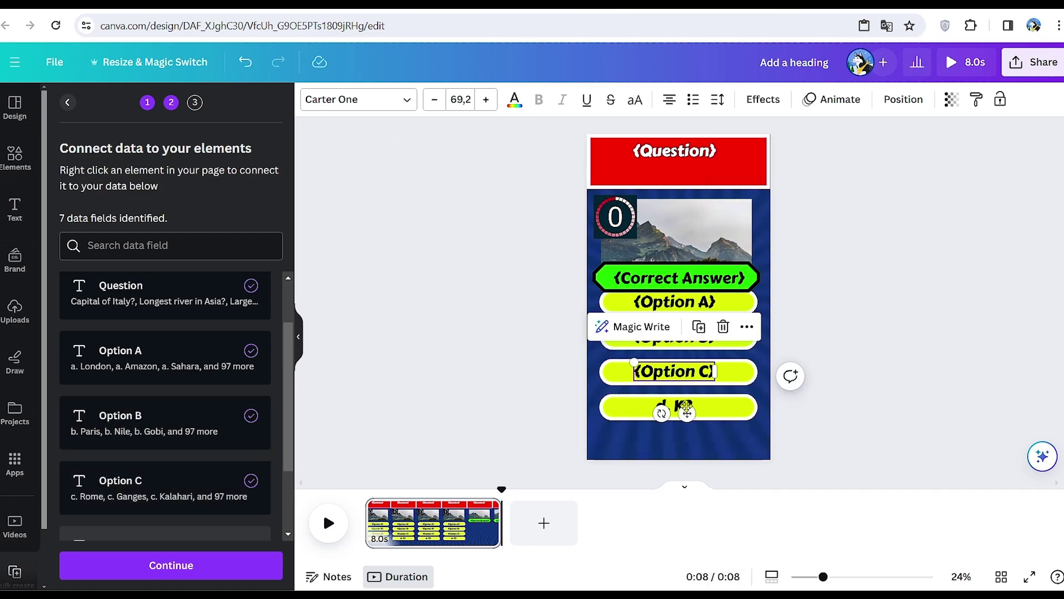
{"action": "left_click", "coordinate": [676, 407]}
{"action": "right_click", "coordinate": [677, 407]}
{"action": "left_click", "coordinate": [738, 373]}
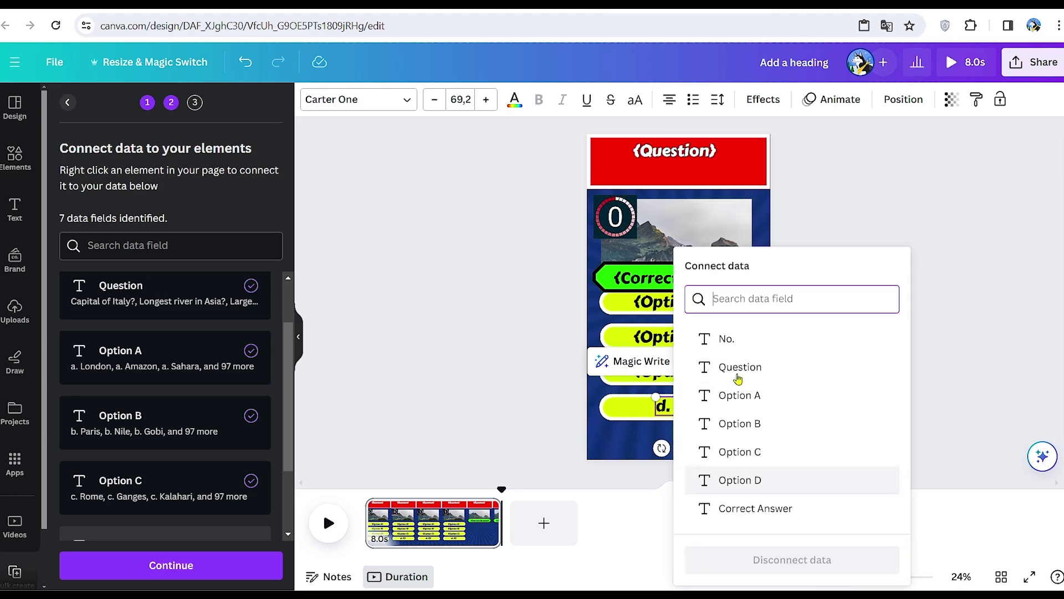
{"action": "left_click", "coordinate": [740, 480]}
Step: Move the {Correct Answer} box down over the Option A position
{"action": "left_click", "coordinate": [720, 278]}
{"action": "left_click_drag", "start_coordinate": [721, 279], "coordinate": [745, 304]}
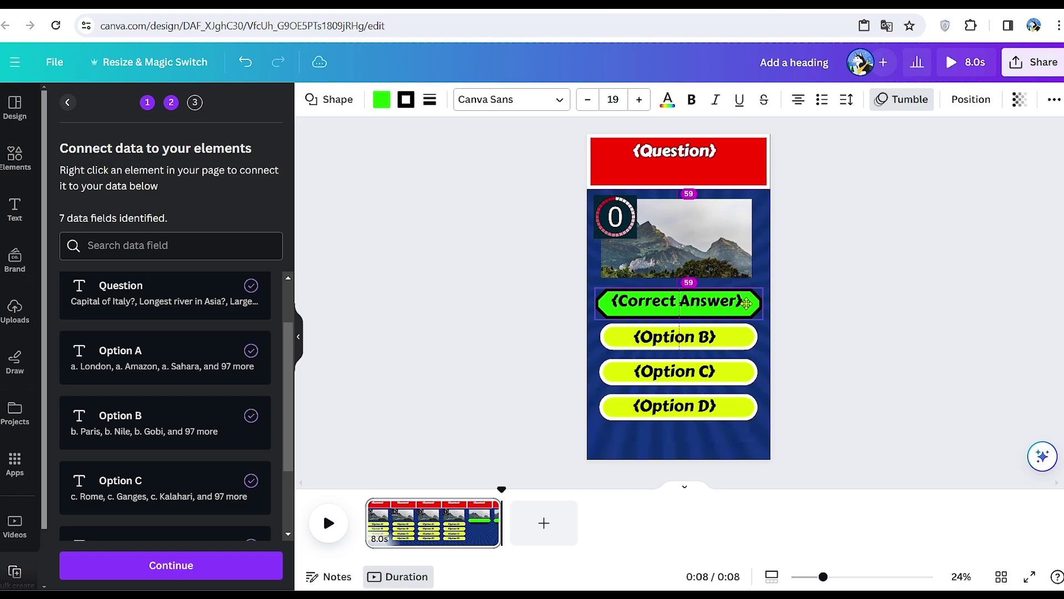
{"action": "key", "text": "Escape"}
{"action": "scroll", "coordinate": [226, 475], "scroll_direction": "down", "scroll_amount": 3}
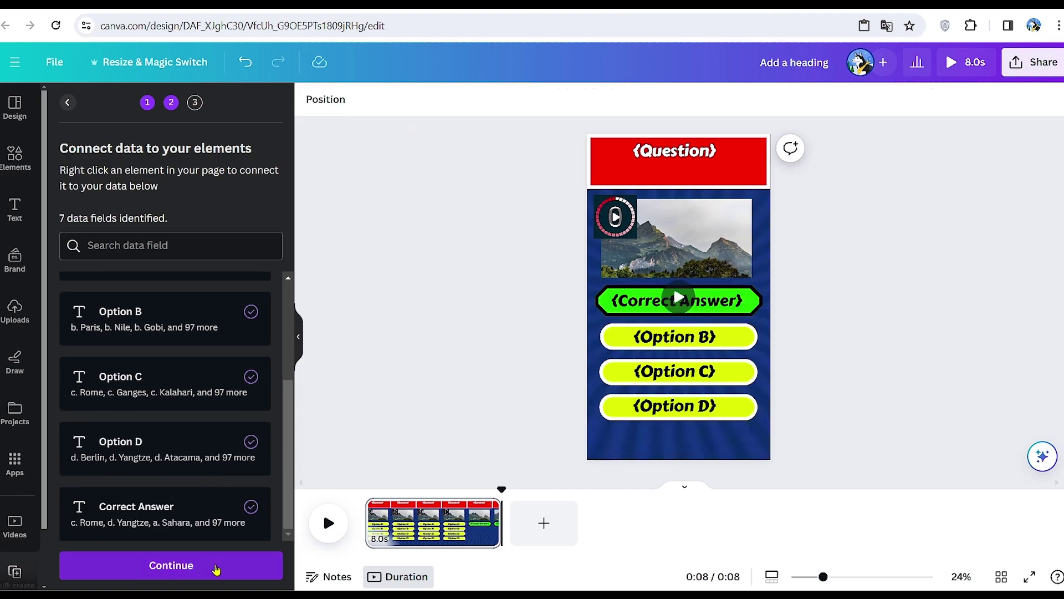
Step: Review the Apply data list and generate all 100 quiz designs
{"action": "left_click", "coordinate": [174, 569]}
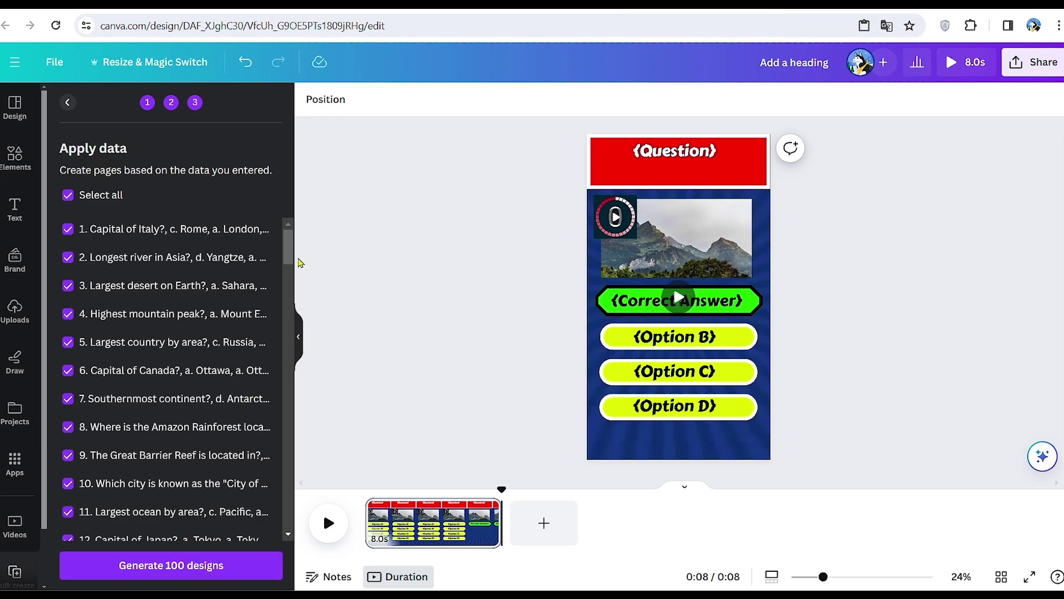
{"action": "left_click_drag", "start_coordinate": [295, 259], "coordinate": [287, 535]}
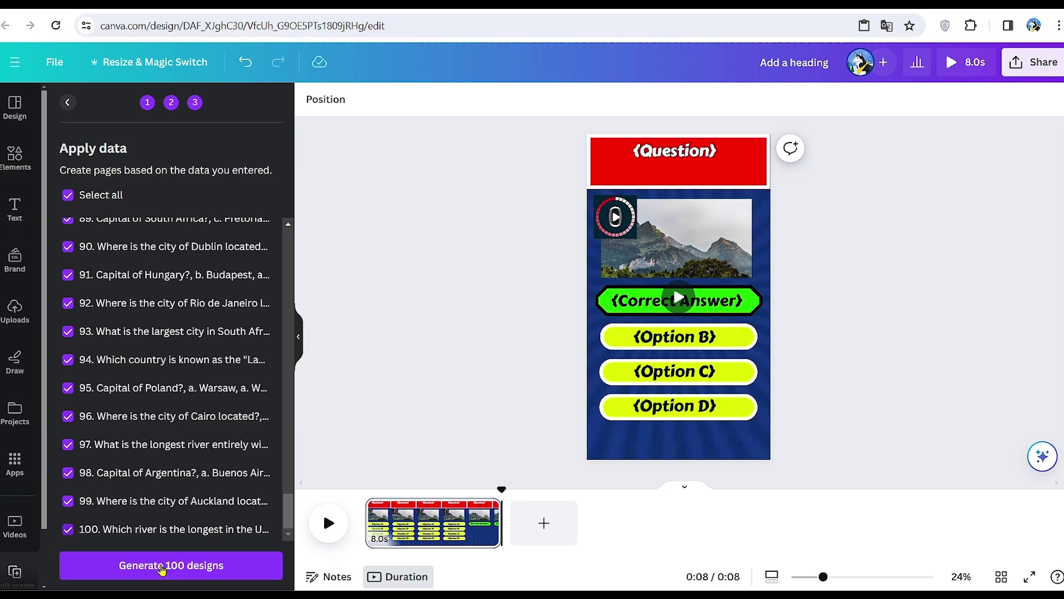
{"action": "left_click", "coordinate": [199, 572]}
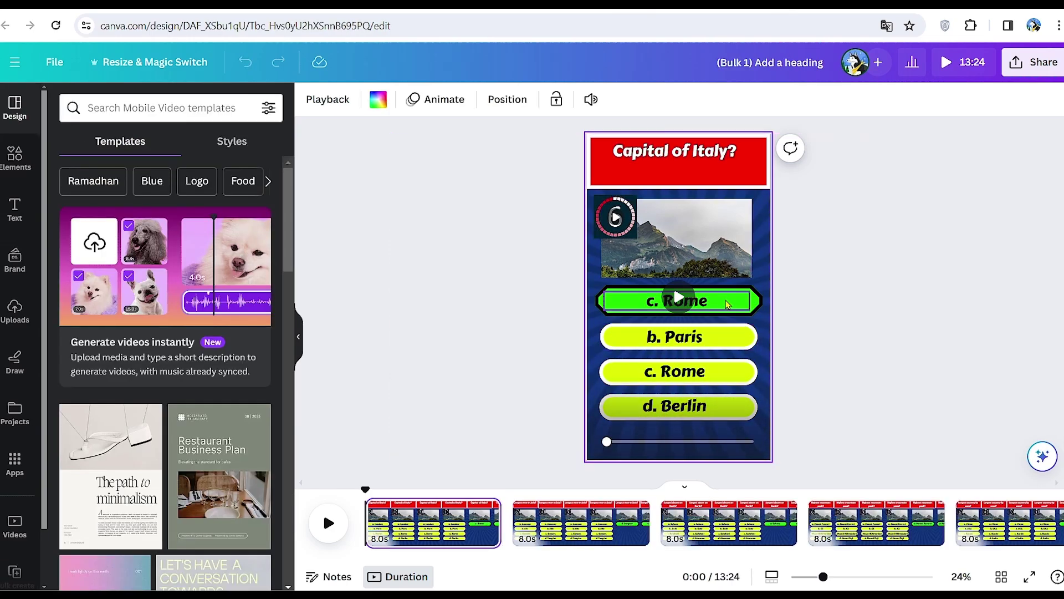
Step: Replace the Capital of Italy? page's picture with an 'italy flag' image, sized to fit the picture area
{"action": "left_click", "coordinate": [696, 154]}
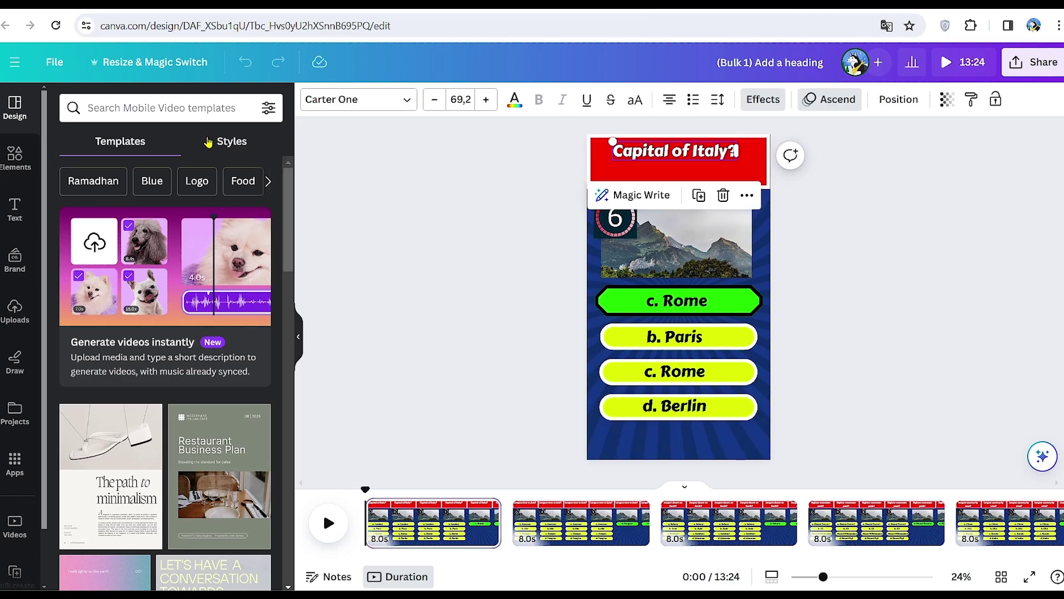
{"action": "left_click", "coordinate": [174, 109]}
{"action": "type", "text": "italy"}
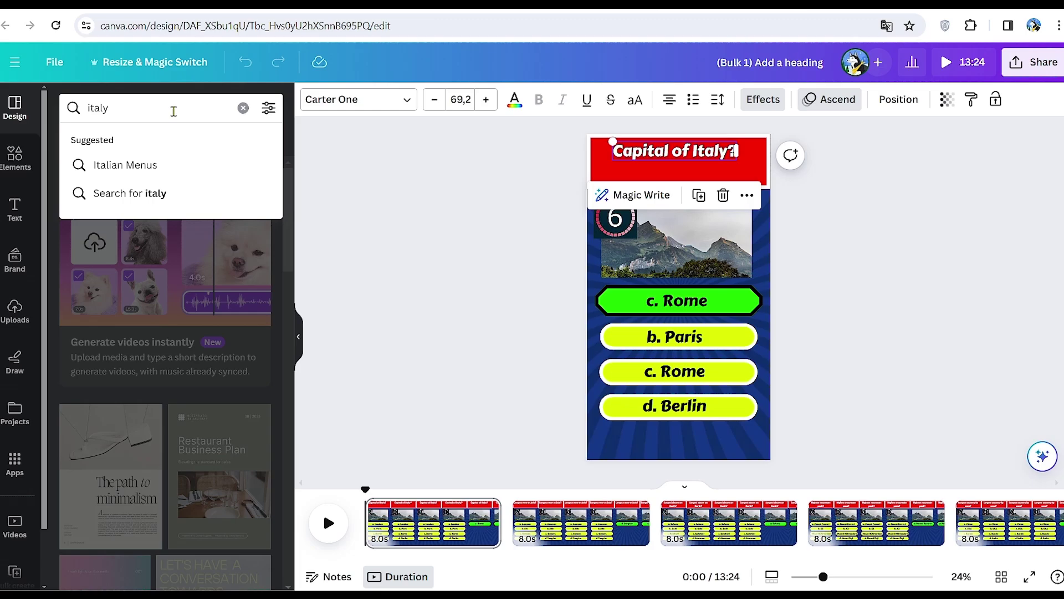
{"action": "type", "text": " fl"}
{"action": "type", "text": "ag"}
{"action": "key", "text": "Return"}
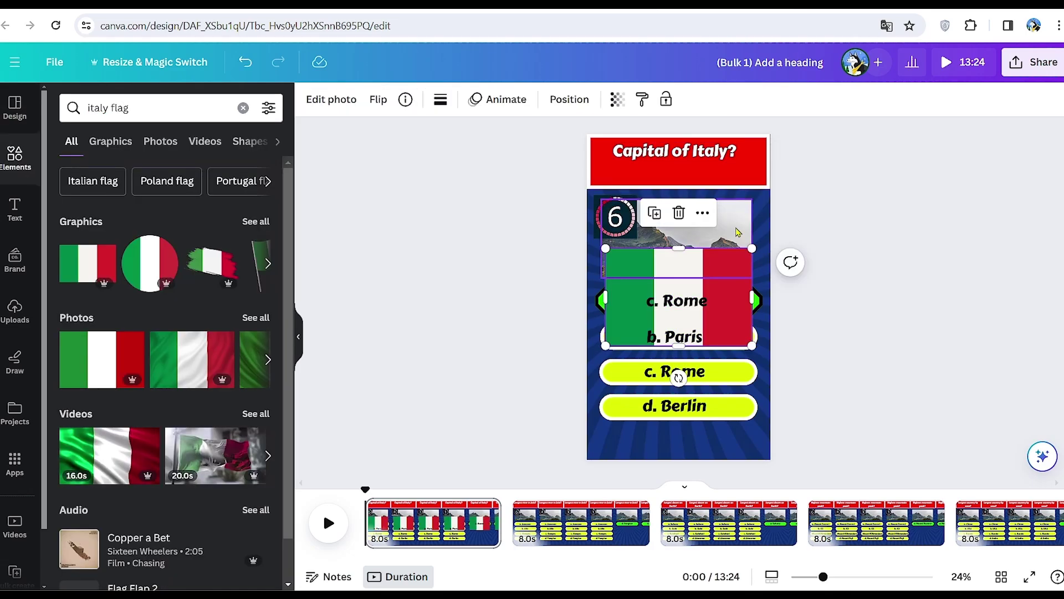
{"action": "left_click_drag", "start_coordinate": [721, 300], "coordinate": [720, 244]}
{"action": "left_click_drag", "start_coordinate": [752, 291], "coordinate": [726, 261]}
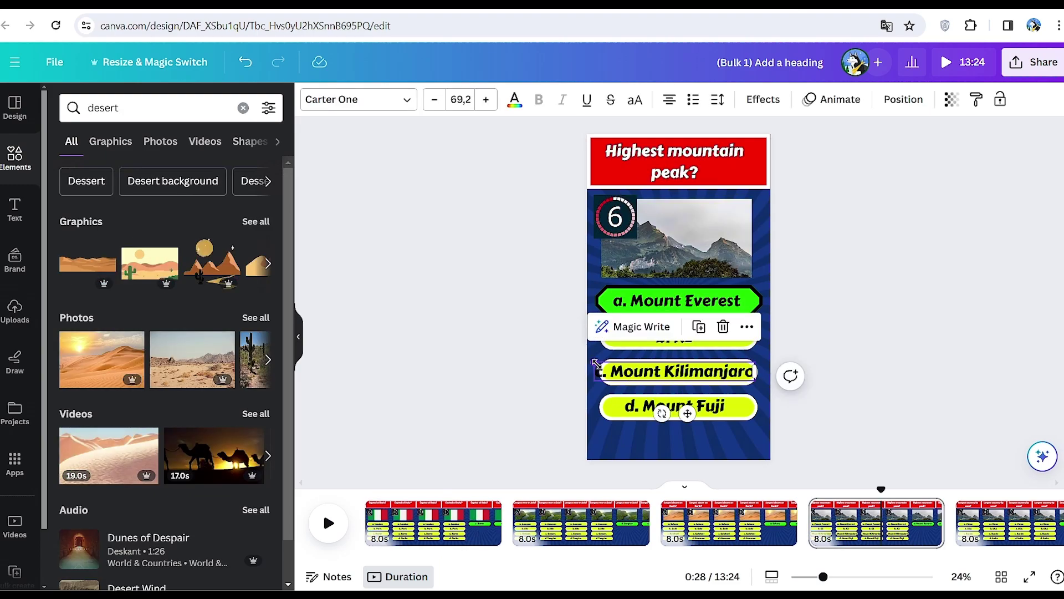
{"action": "left_click_drag", "start_coordinate": [595, 364], "coordinate": [605, 364]}
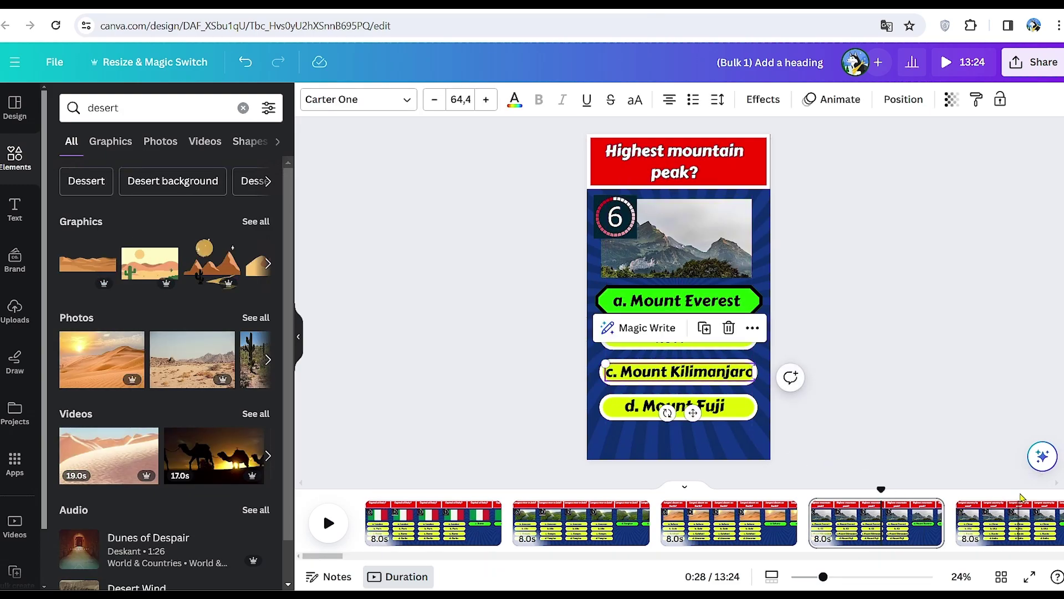
{"action": "left_click", "coordinate": [1021, 498]}
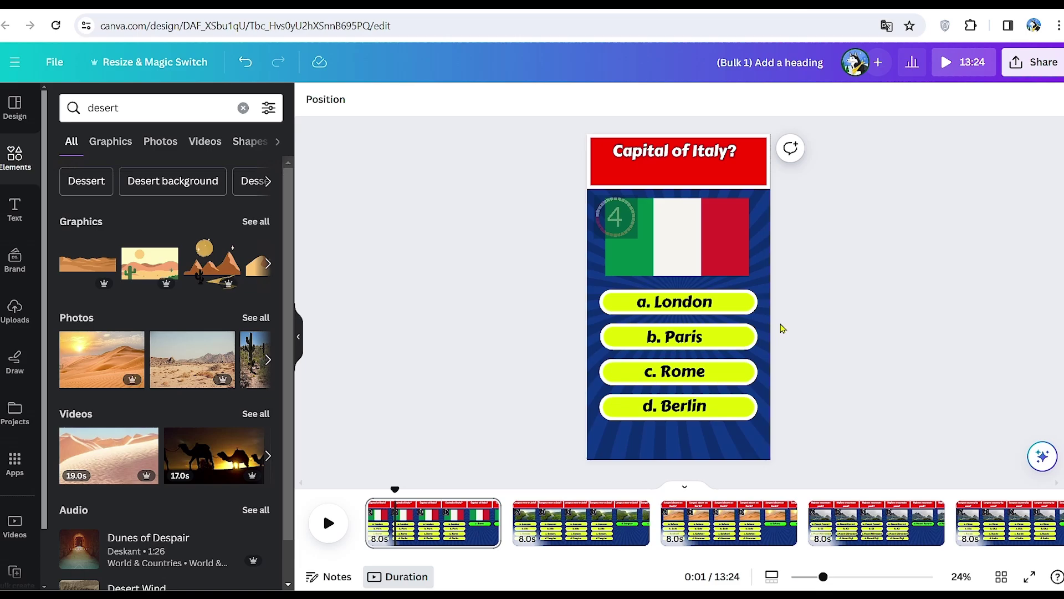
Step: Drag the uploaded 3:26 music track from Uploads > Audio under the quiz pages and play it
{"action": "left_click", "coordinate": [15, 317]}
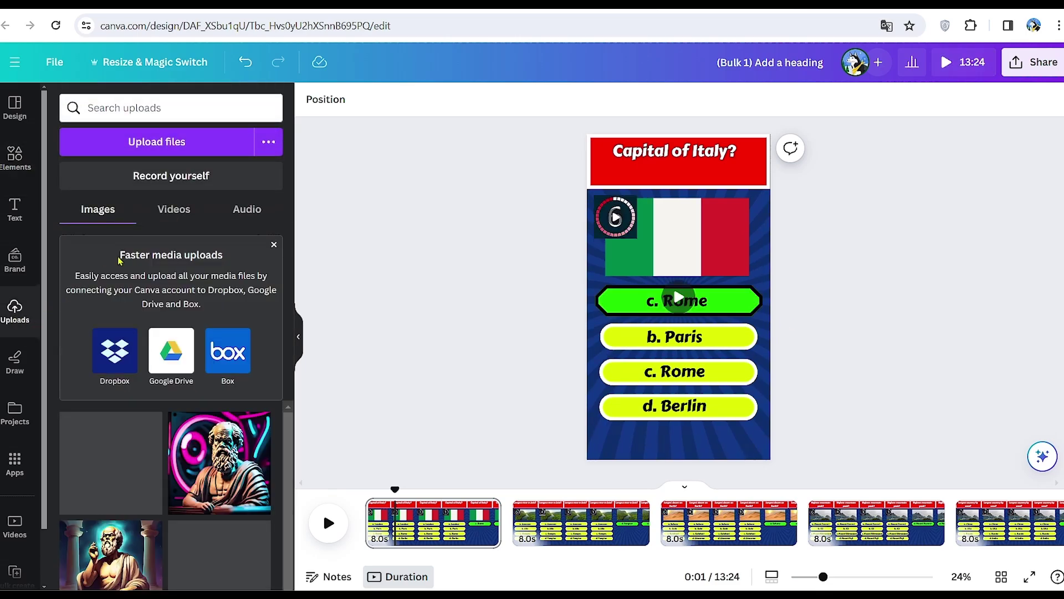
{"action": "left_click", "coordinate": [174, 209]}
{"action": "left_click", "coordinate": [240, 210]}
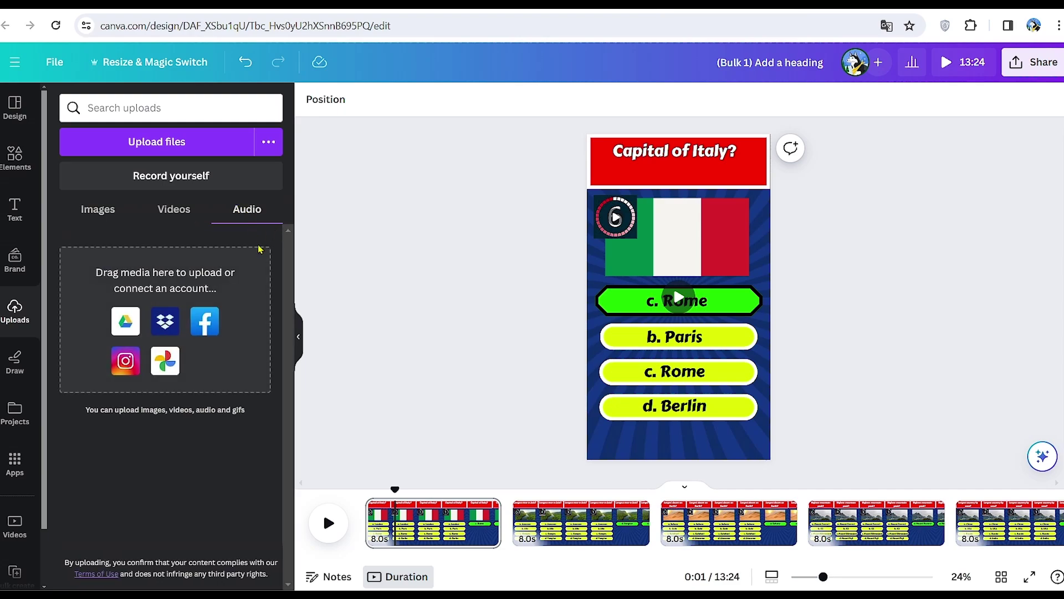
{"action": "left_click_drag", "start_coordinate": [154, 269], "coordinate": [251, 365]}
{"action": "left_click_drag", "start_coordinate": [413, 557], "coordinate": [365, 542]}
{"action": "left_click", "coordinate": [328, 506]}
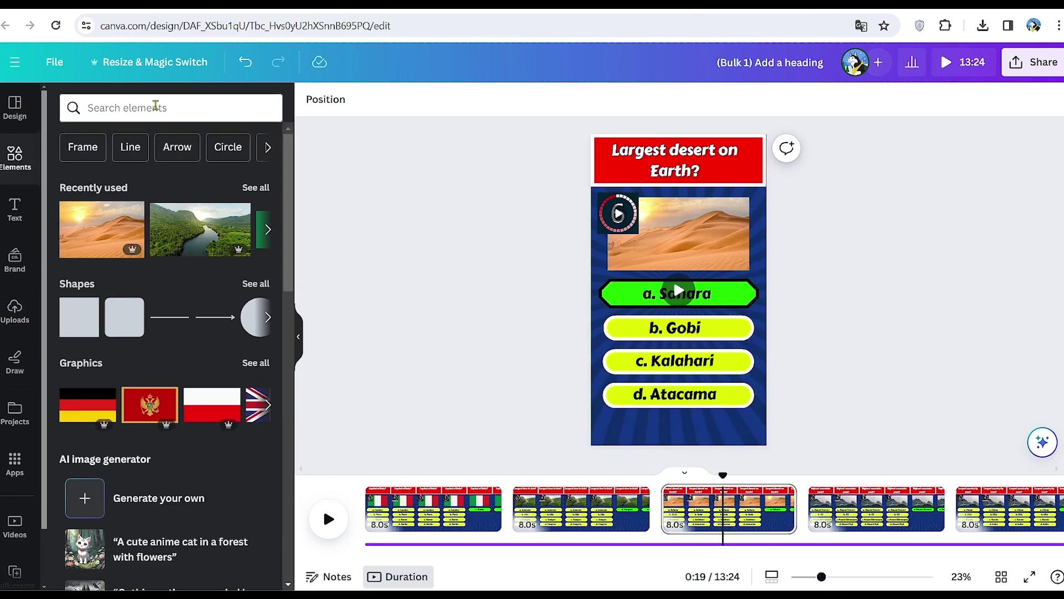
Step: Add the Clock Ticking Quickly sound from a 'clock ticking' search to the timeline
{"action": "left_click", "coordinate": [156, 107]}
{"action": "type", "text": "clock ticking"}
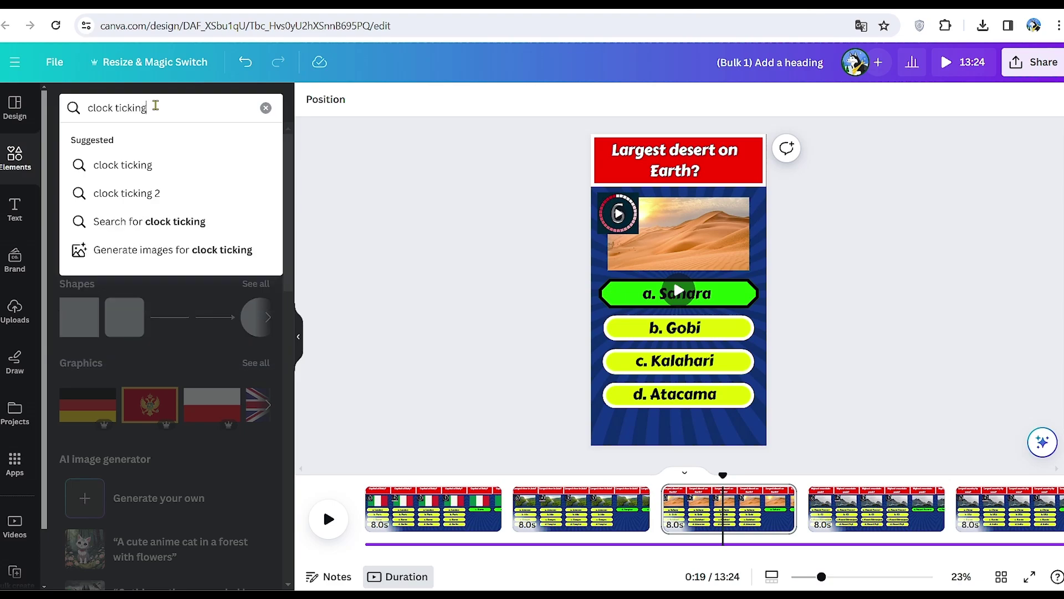
{"action": "key", "text": "Return"}
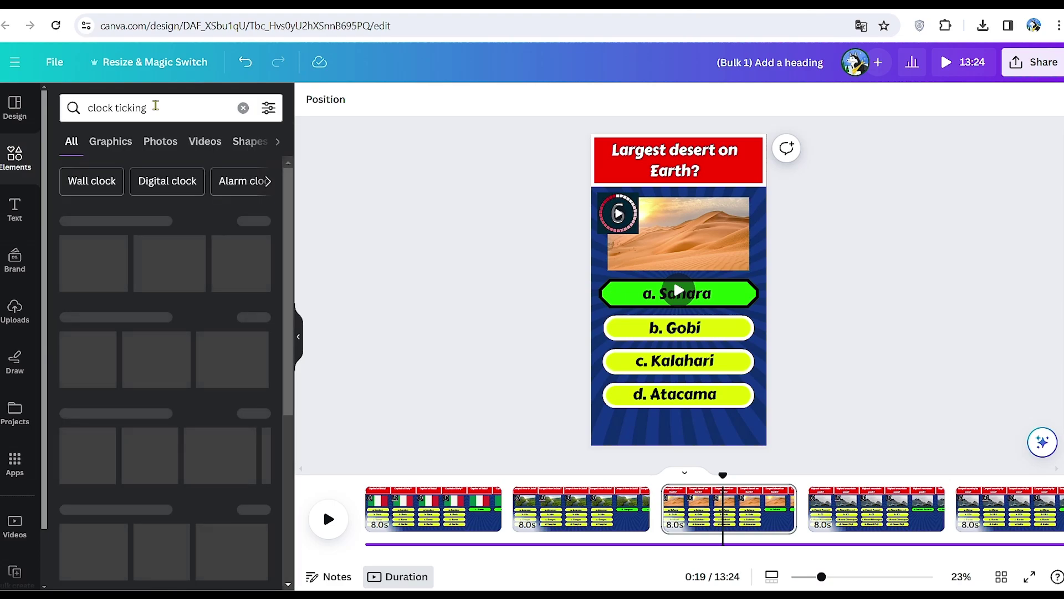
{"action": "left_click", "coordinate": [254, 508]}
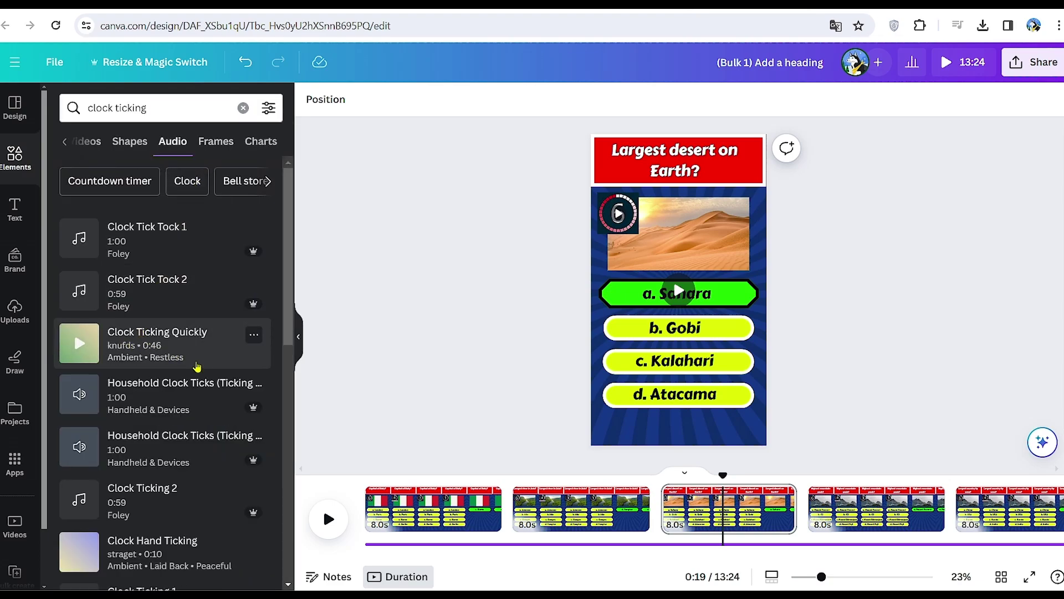
{"action": "left_click_drag", "start_coordinate": [142, 337], "coordinate": [515, 532]}
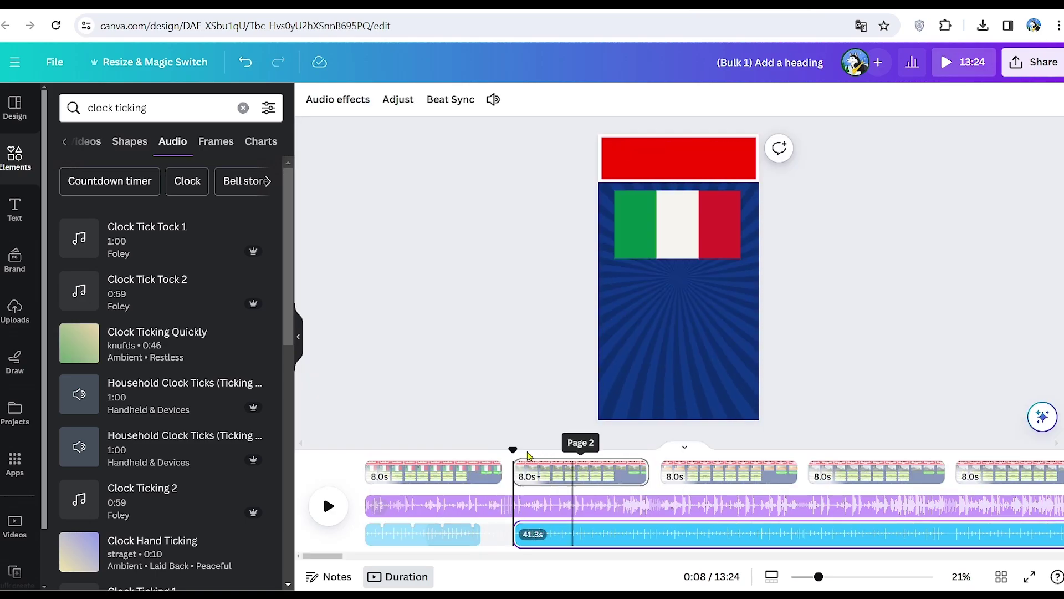
Step: Split the ticking sound into per-page clips and add DING.mp3 to the timeline
{"action": "right_click", "coordinate": [618, 531]}
{"action": "left_click", "coordinate": [668, 509]}
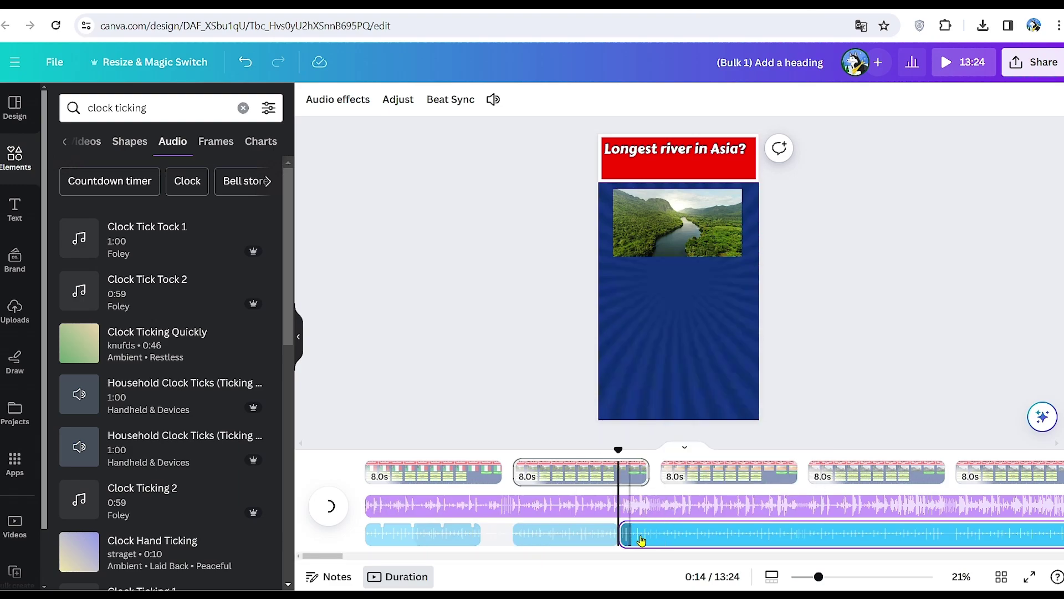
{"action": "left_click_drag", "start_coordinate": [670, 533], "coordinate": [827, 533]}
{"action": "right_click", "coordinate": [747, 533]}
{"action": "left_click", "coordinate": [795, 511]}
{"action": "left_click", "coordinate": [15, 311]}
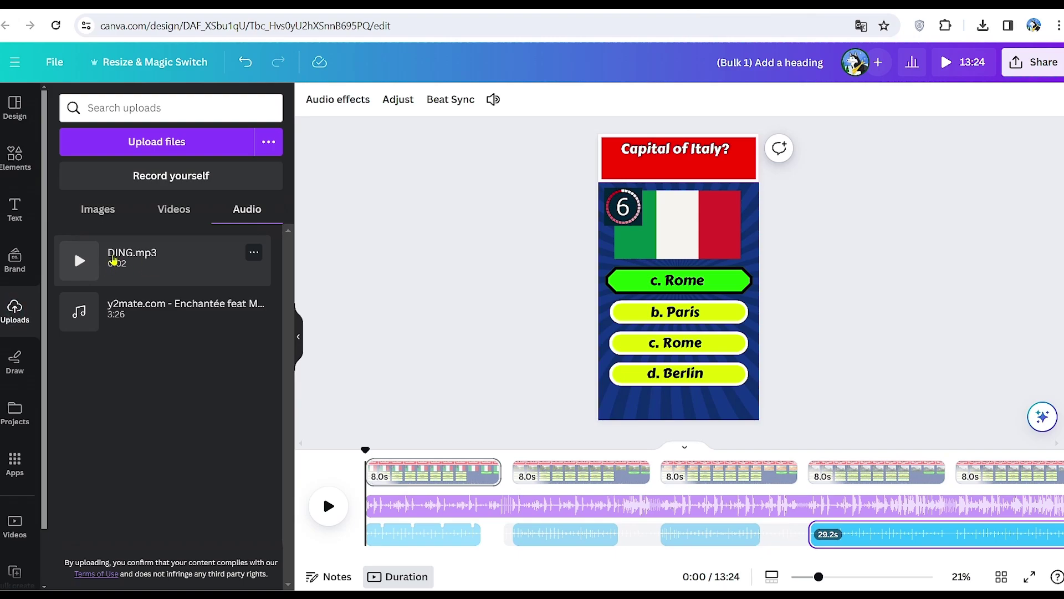
{"action": "left_click_drag", "start_coordinate": [119, 260], "coordinate": [479, 535]}
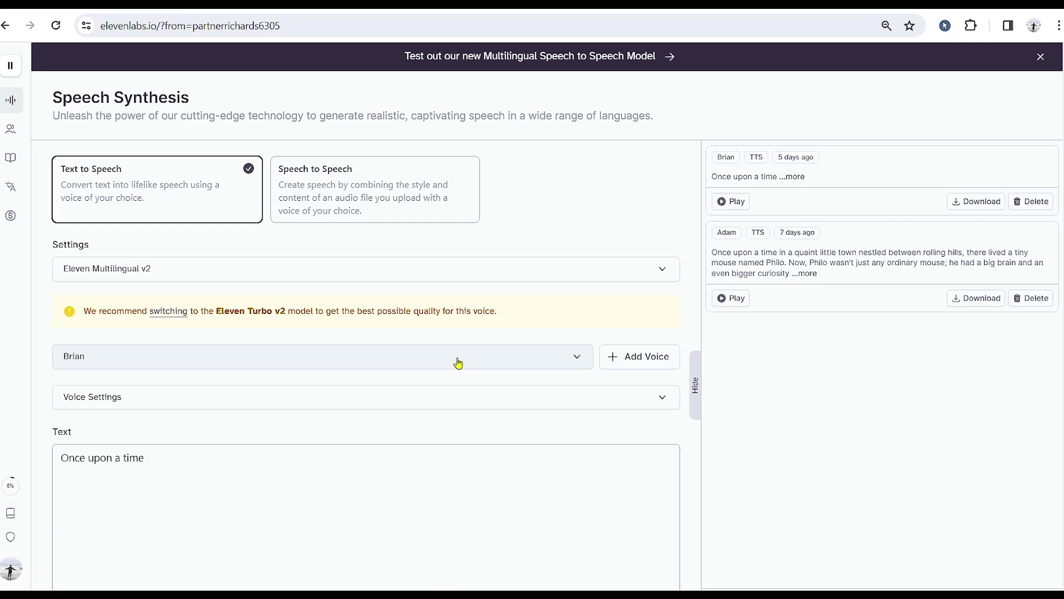
Step: Generate a Brian-voice ElevenLabs clip of 'Capital of Italy?' and add it under the first quiz page
{"action": "left_click_drag", "start_coordinate": [148, 458], "coordinate": [51, 467]}
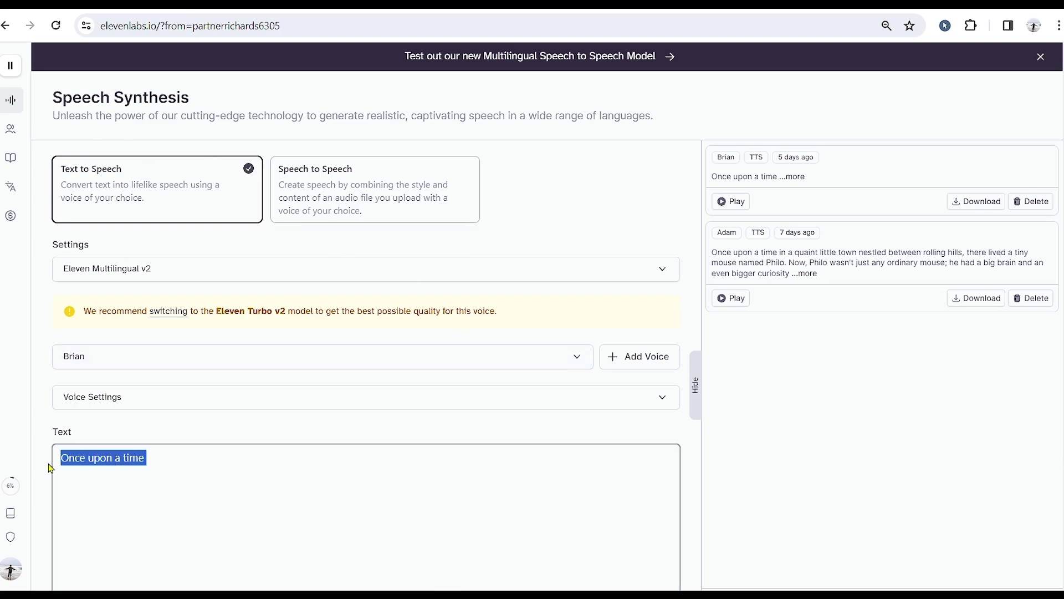
{"action": "type", "text": "Capital of Italy?"}
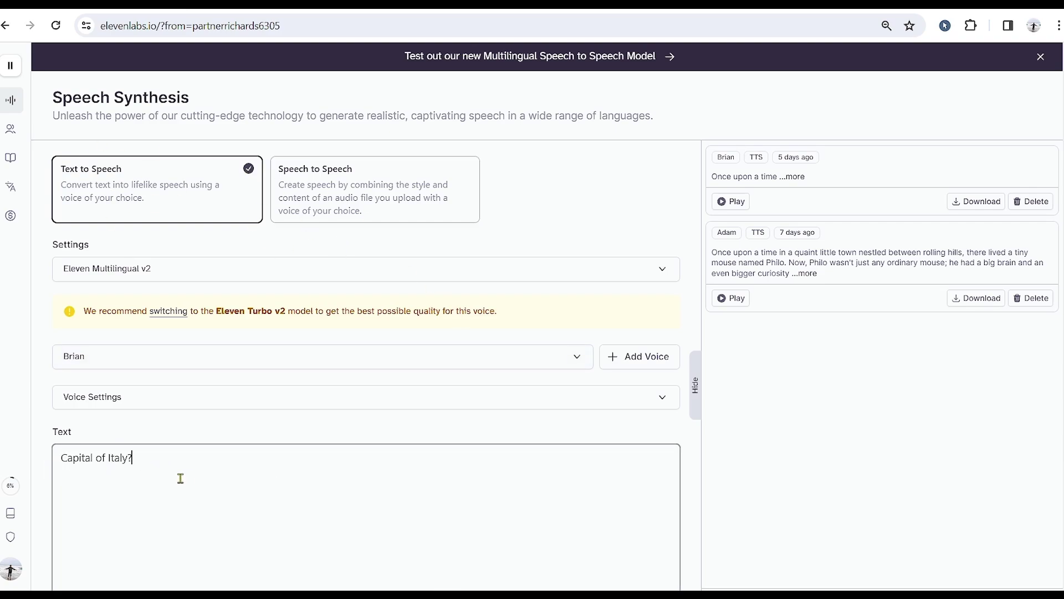
{"action": "scroll", "coordinate": [181, 478], "scroll_direction": "down", "scroll_amount": 3}
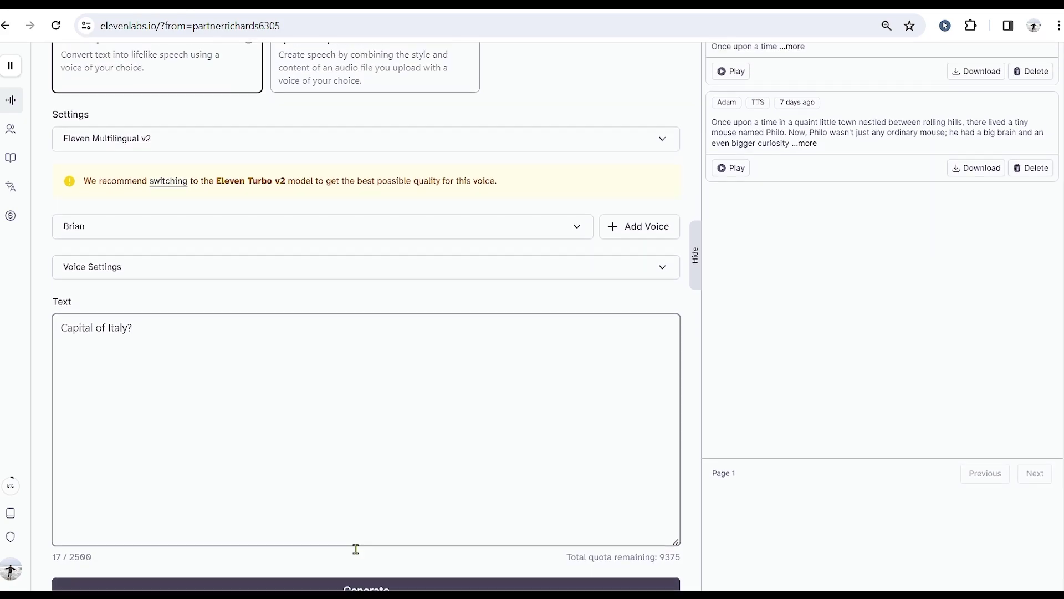
{"action": "scroll", "coordinate": [361, 531], "scroll_direction": "up", "scroll_amount": 3}
{"action": "scroll", "coordinate": [421, 388], "scroll_direction": "down", "scroll_amount": 3}
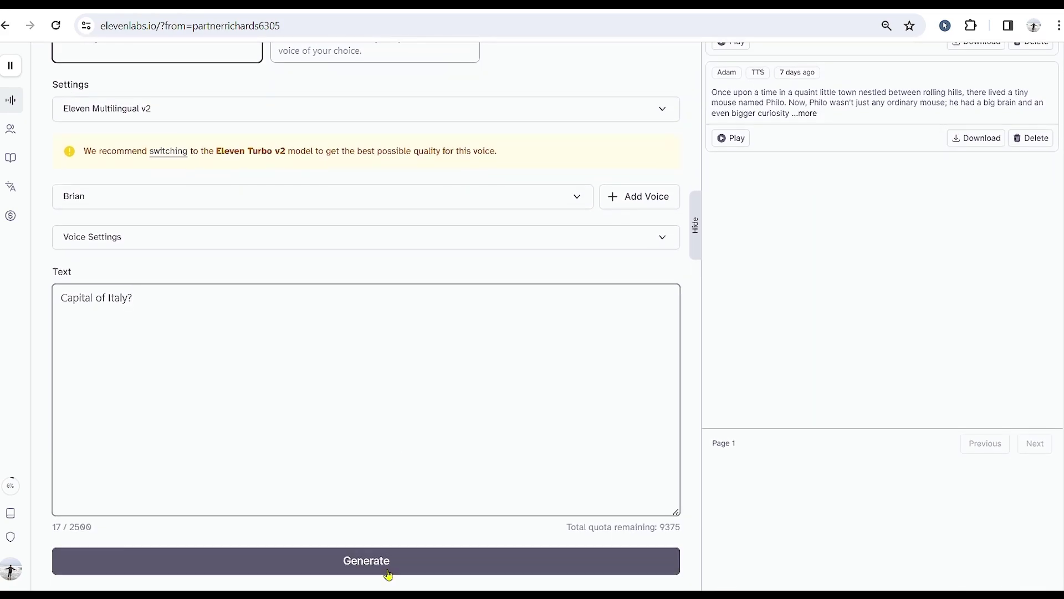
{"action": "left_click", "coordinate": [378, 559]}
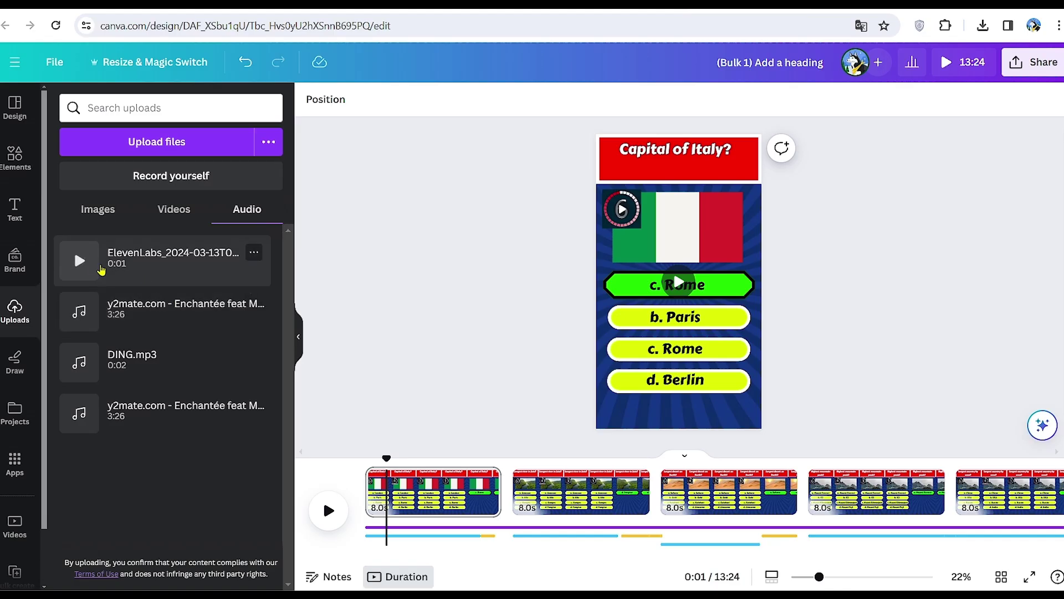
{"action": "left_click_drag", "start_coordinate": [104, 260], "coordinate": [377, 532]}
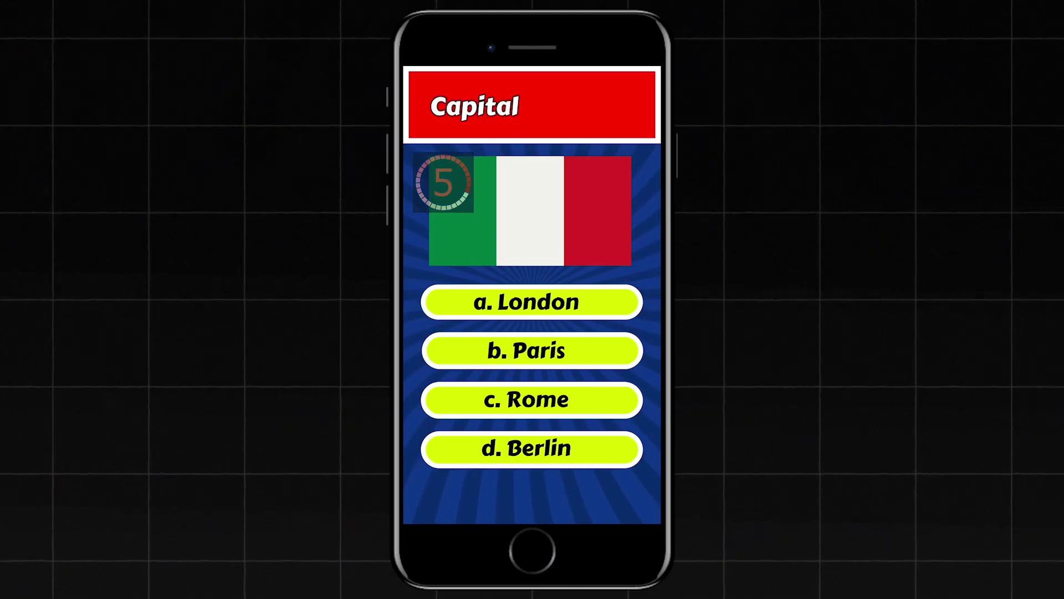